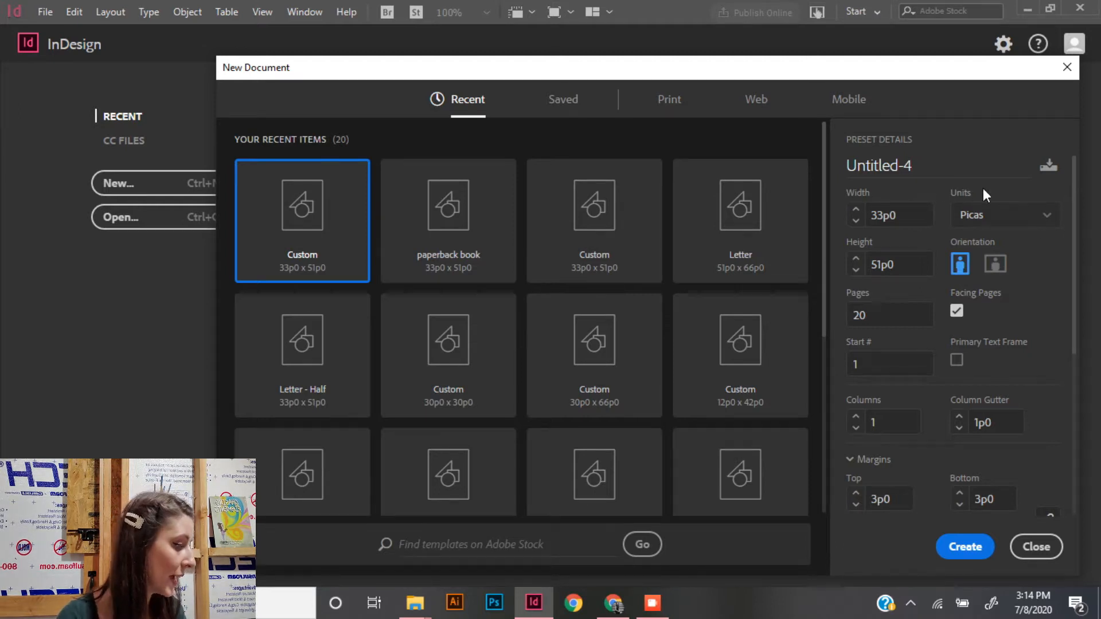
- Set the new document's units to inches and its page count to 20
{"action": "left_click", "coordinate": [1041, 230]}
{"action": "left_click", "coordinate": [1026, 296]}
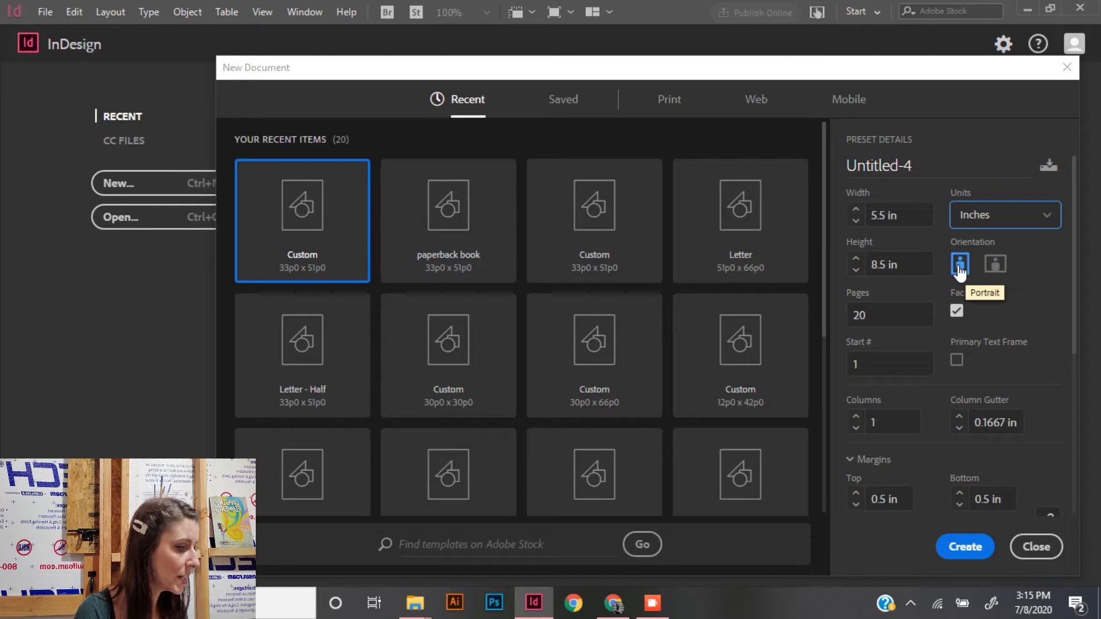
{"action": "double_click", "coordinate": [900, 318]}
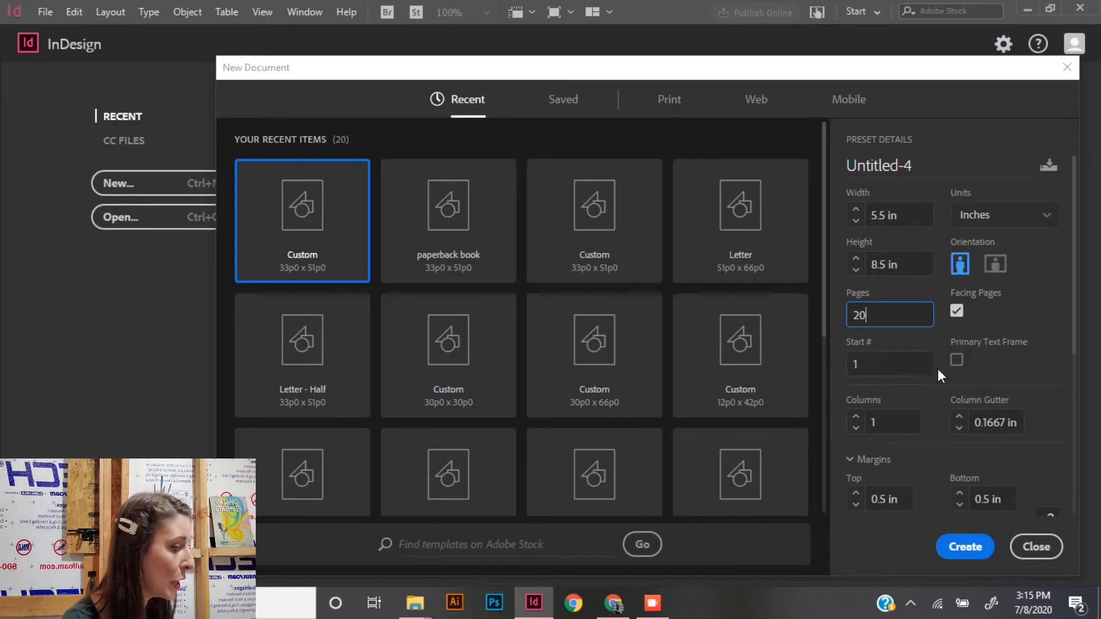
- Try a 0.375 in margin on all sides and on the bottom alone, restoring linked 0.5 in margins
{"action": "scroll", "coordinate": [937, 369], "scroll_direction": "down", "scroll_amount": 3}
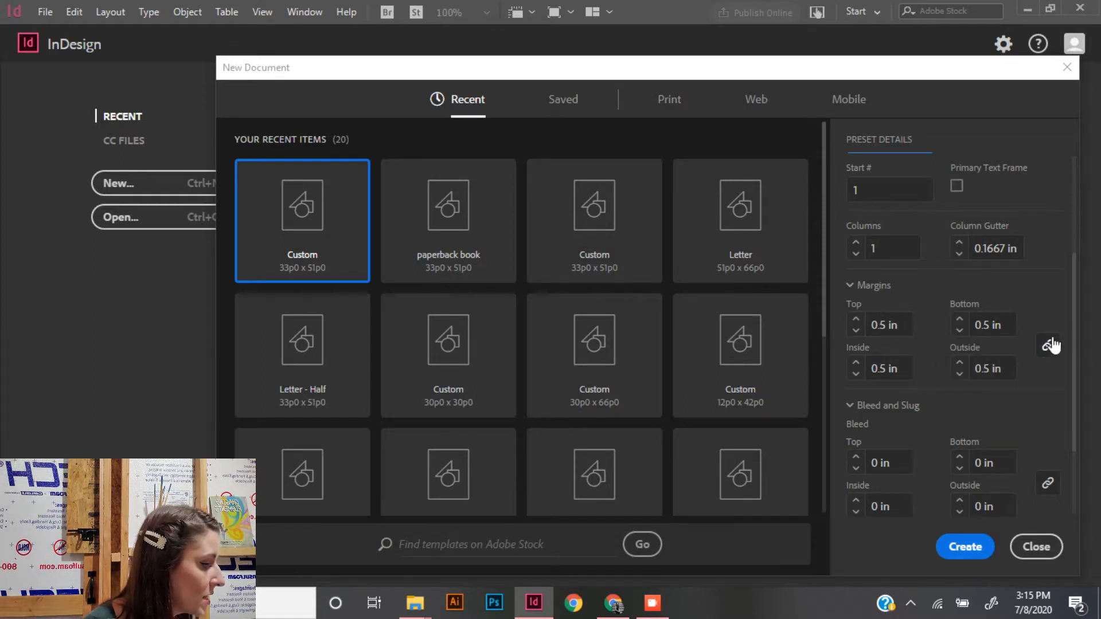
{"action": "left_click", "coordinate": [957, 331]}
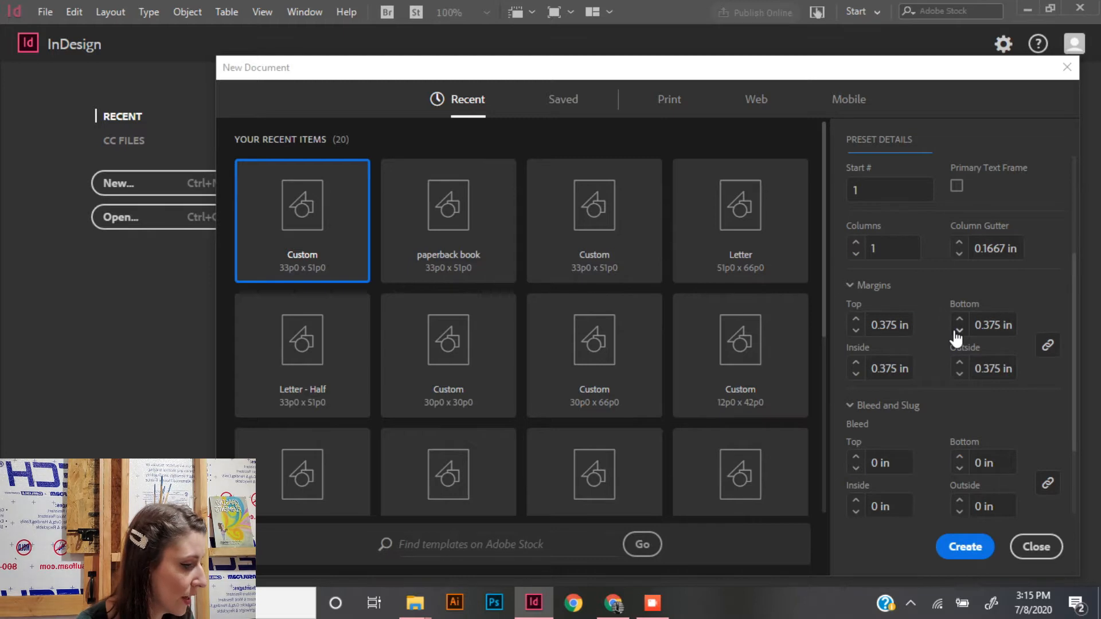
{"action": "left_click", "coordinate": [960, 319]}
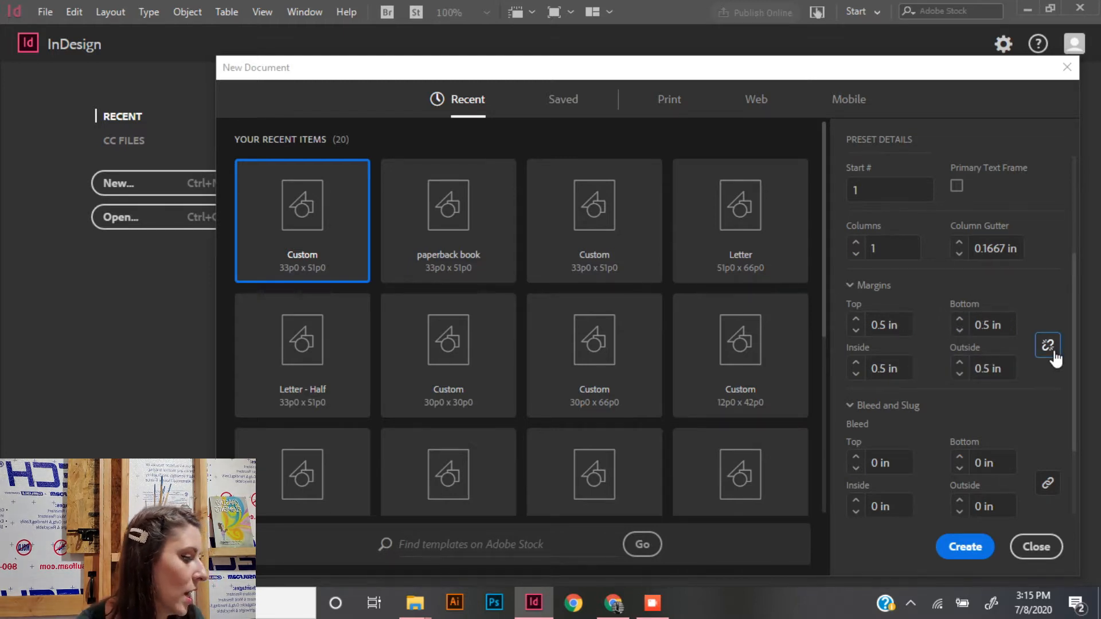
{"action": "left_click", "coordinate": [960, 332]}
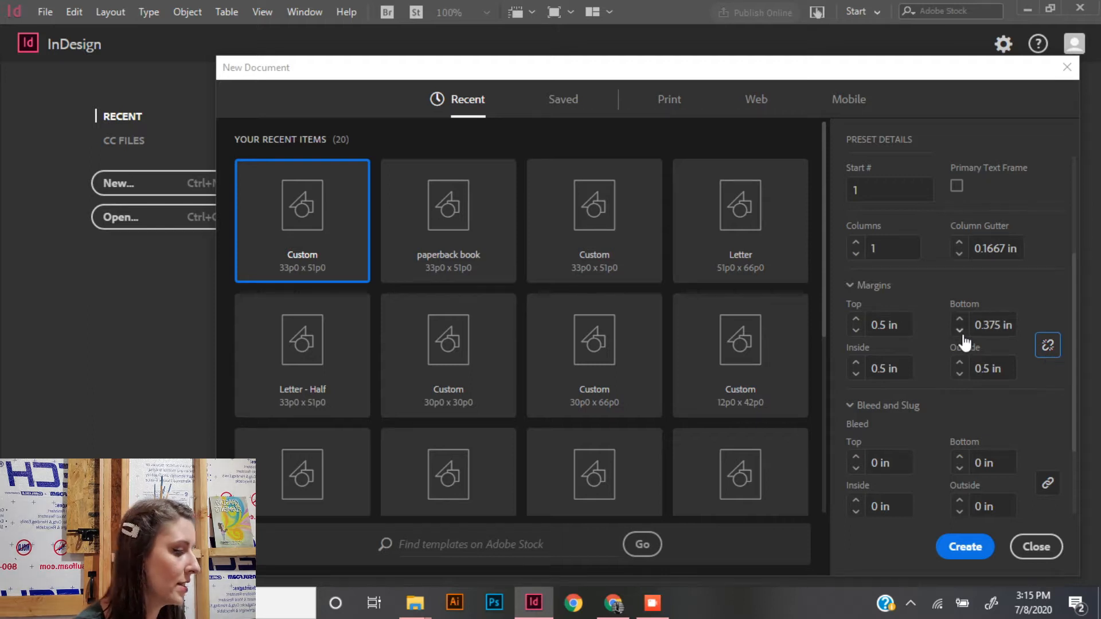
{"action": "left_click", "coordinate": [960, 320]}
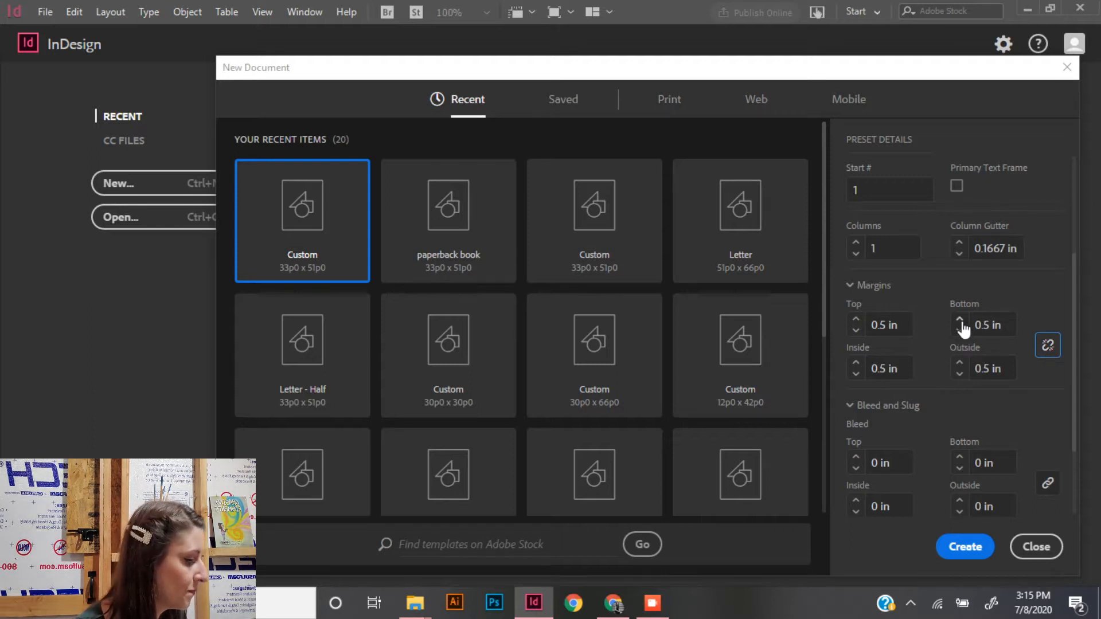
{"action": "left_click", "coordinate": [1050, 345]}
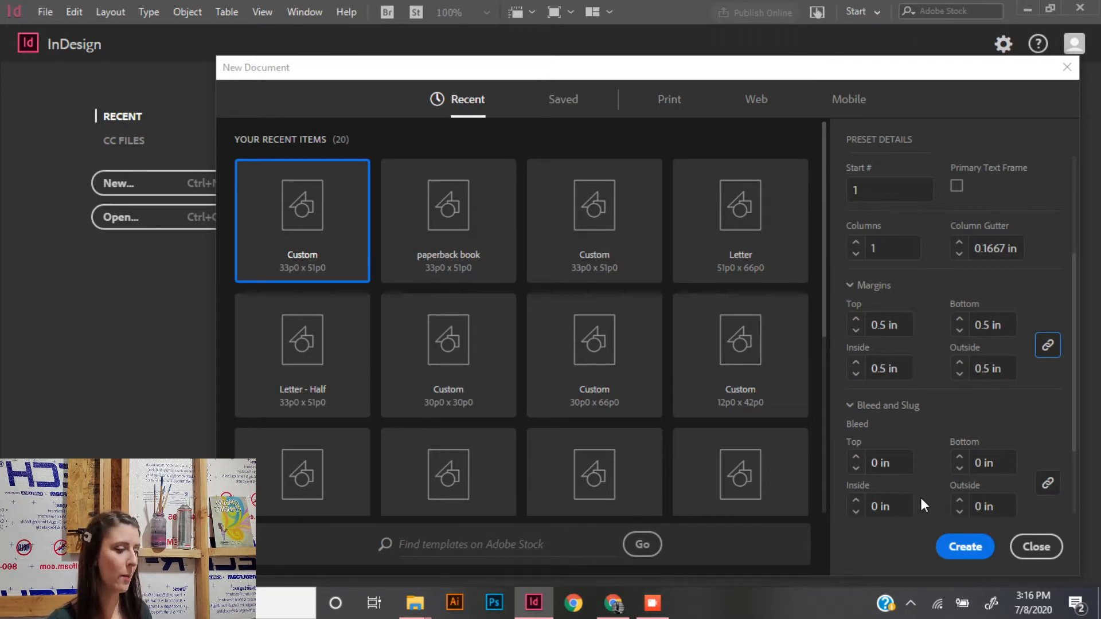
- Create the document with these settings and bring page 7 into view
{"action": "left_click", "coordinate": [949, 547]}
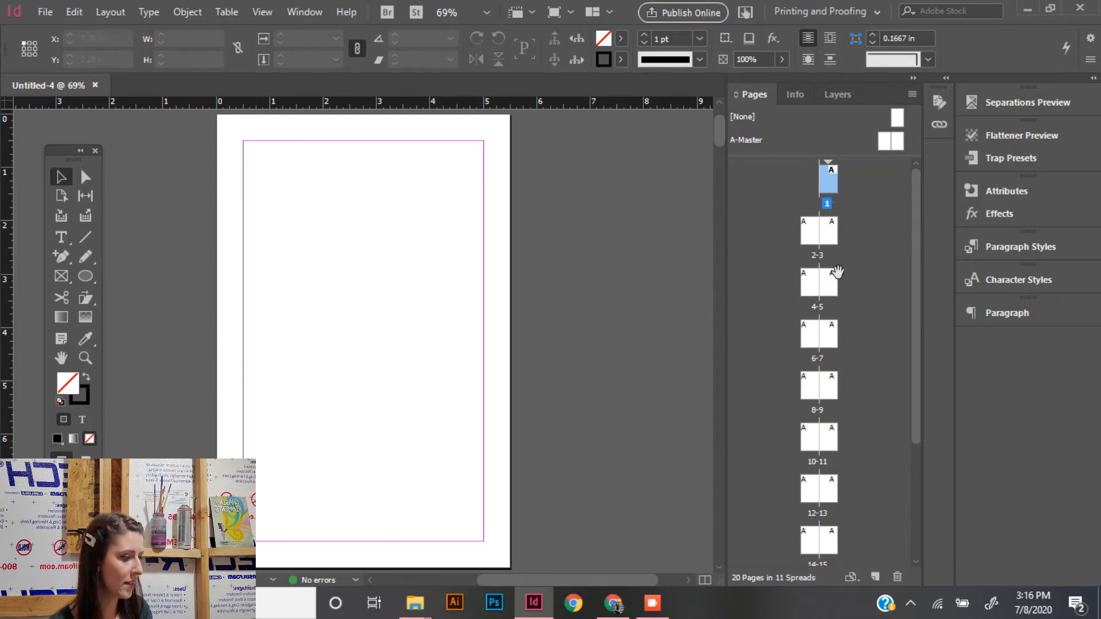
{"action": "double_click", "coordinate": [833, 341]}
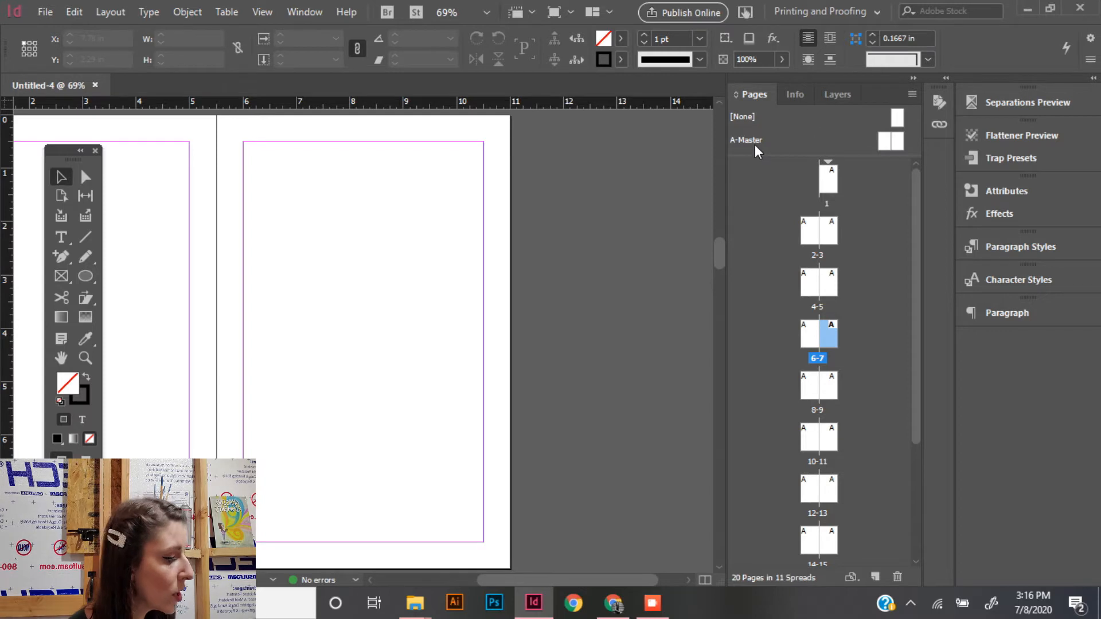
- On the A-Master spread, add a horizontal guide at 0.75 in and vertical guides at 2.75 in and 8.28 in
{"action": "double_click", "coordinate": [888, 142]}
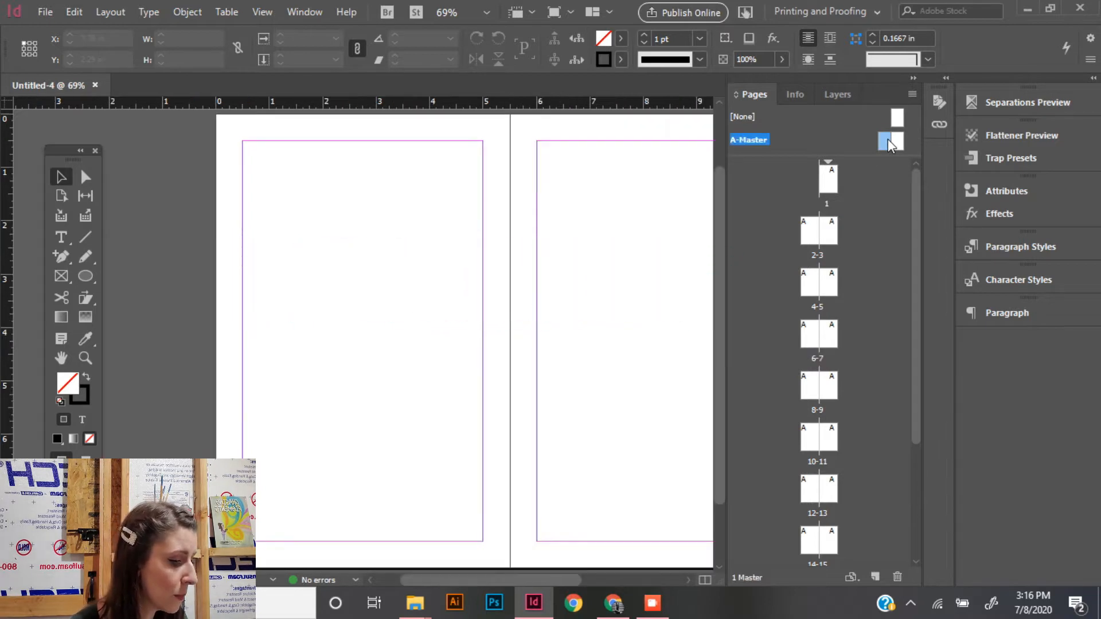
{"action": "left_click_drag", "start_coordinate": [503, 573], "coordinate": [526, 575]}
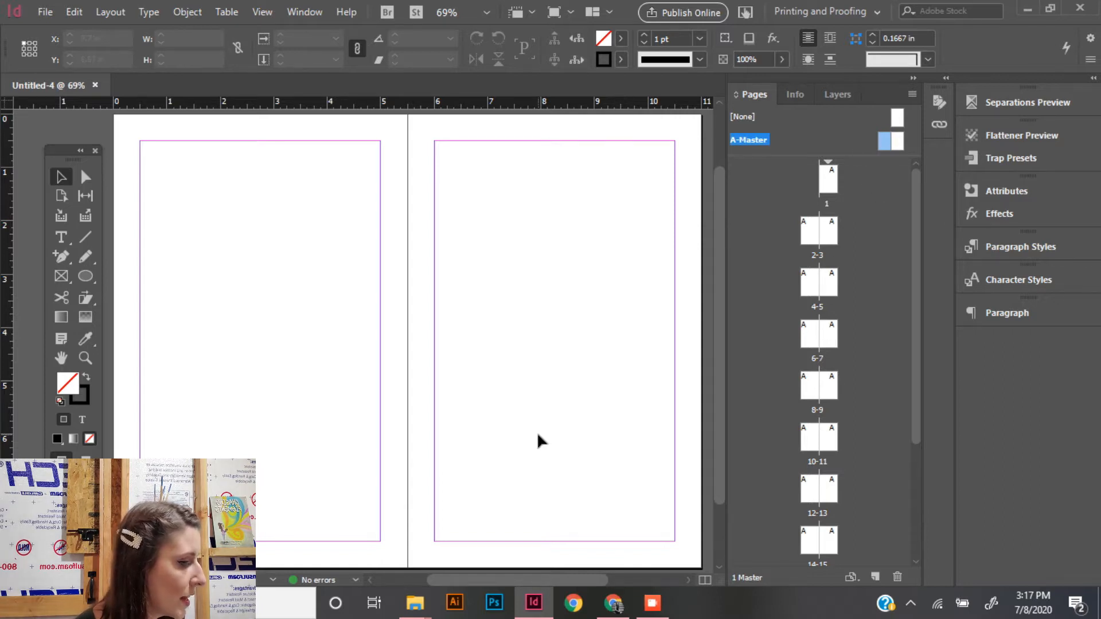
{"action": "left_click_drag", "start_coordinate": [516, 579], "coordinate": [525, 582]}
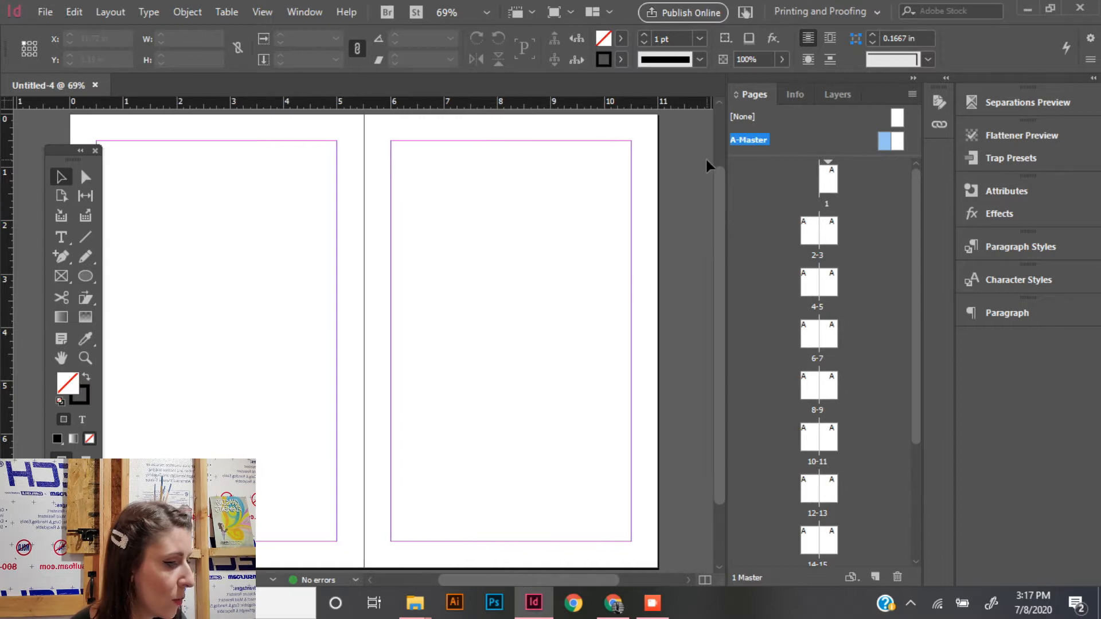
{"action": "left_click_drag", "start_coordinate": [692, 108], "coordinate": [695, 154]}
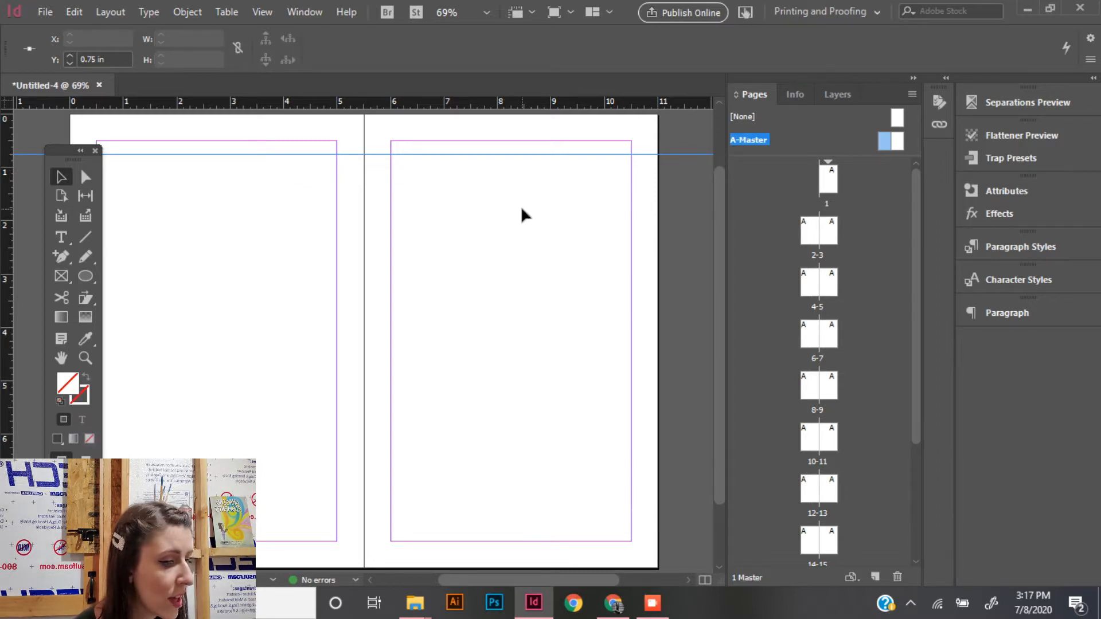
{"action": "left_click_drag", "start_coordinate": [5, 281], "coordinate": [216, 252]}
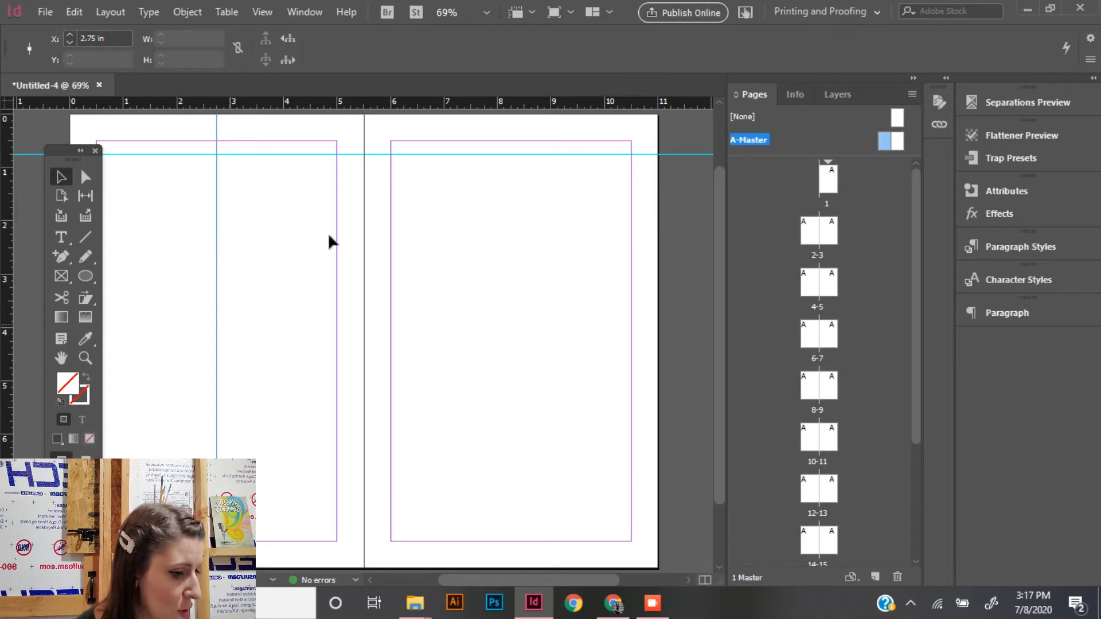
{"action": "left_click_drag", "start_coordinate": [6, 356], "coordinate": [512, 251]}
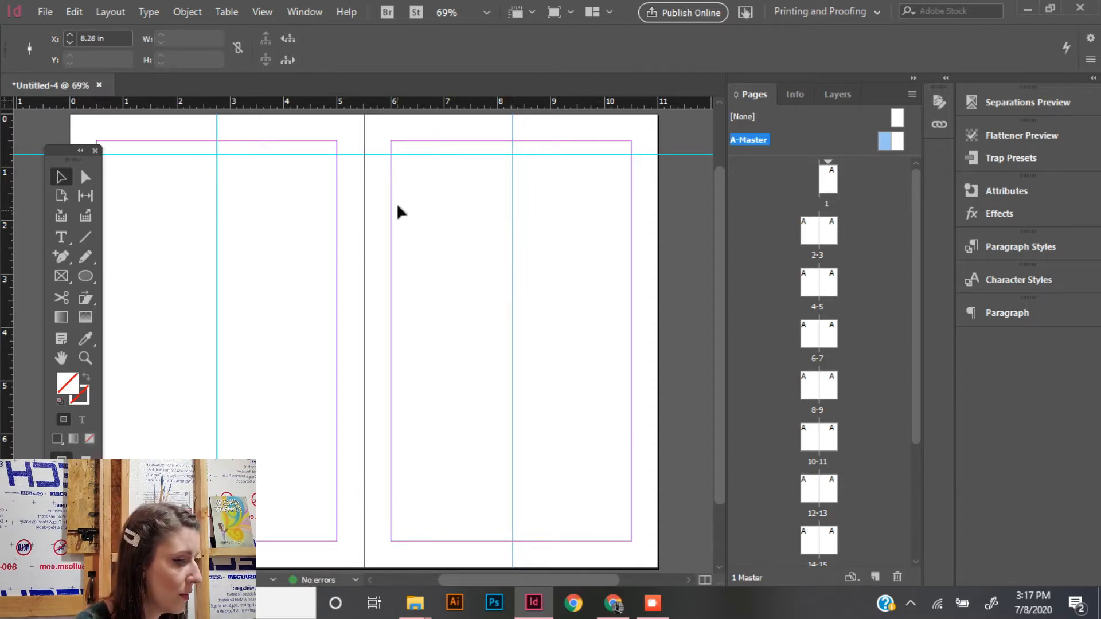
- Add two more horizontal guides across the A-Master spread, at 1.75 in and 2.25 in
{"action": "left_click_drag", "start_coordinate": [458, 109], "coordinate": [704, 208]}
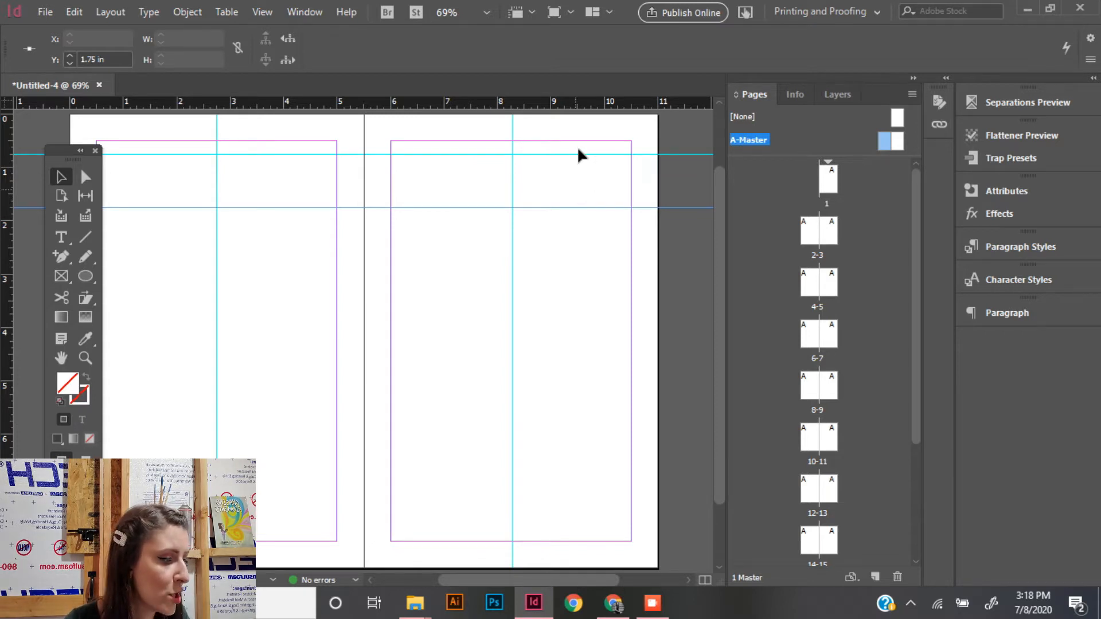
{"action": "left_click_drag", "start_coordinate": [709, 106], "coordinate": [705, 221]}
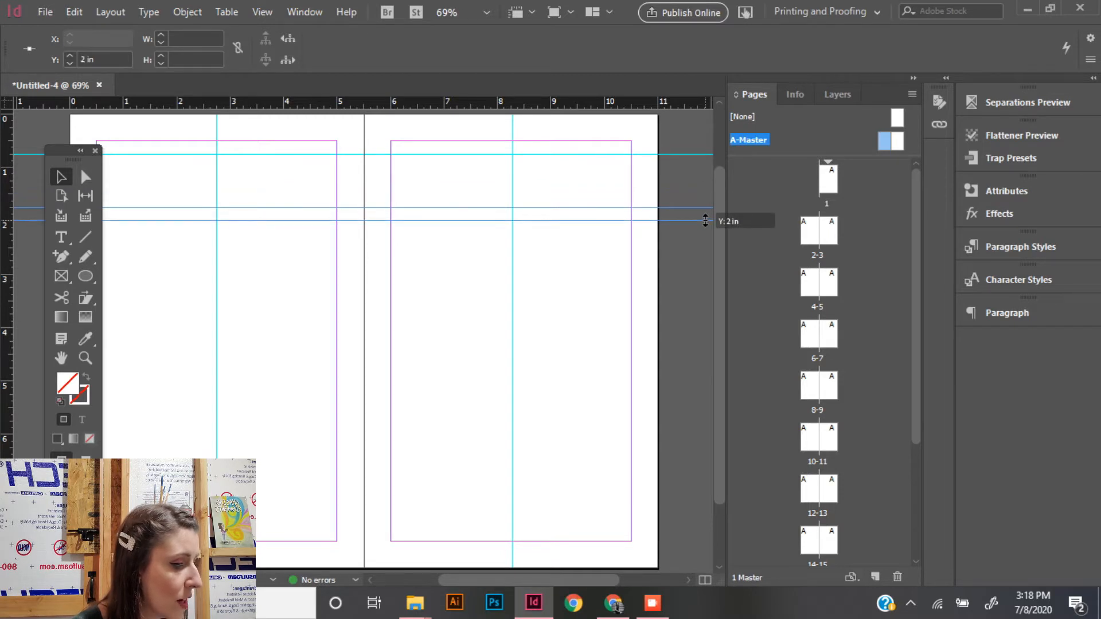
{"action": "left_click_drag", "start_coordinate": [705, 221], "coordinate": [706, 234]}
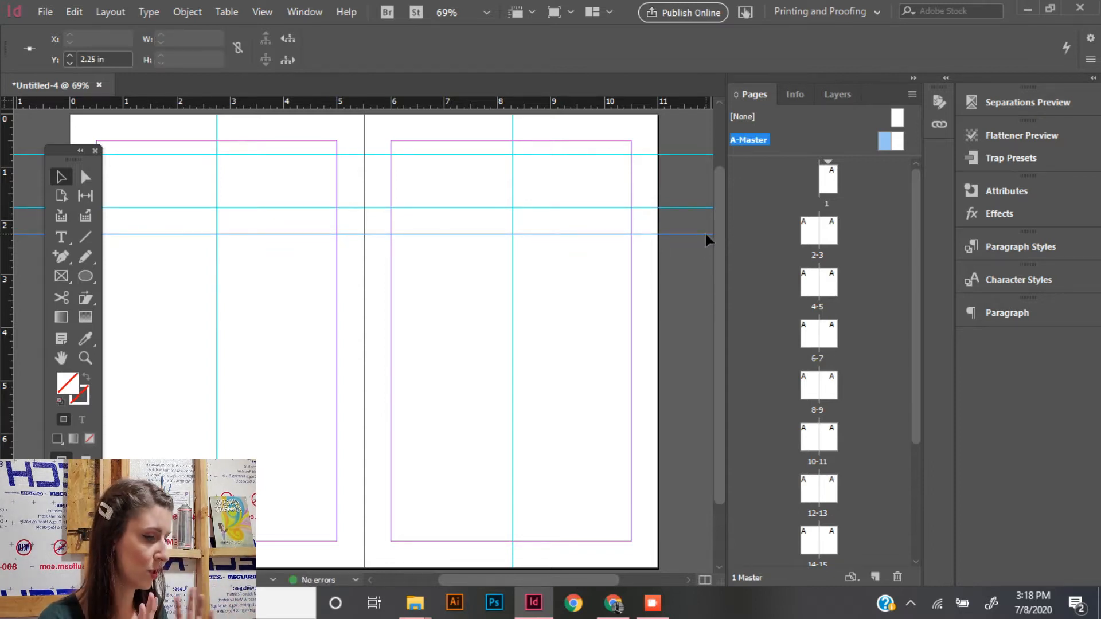
- Apply A-Master to all pages and open page 1 to check its guides
{"action": "right_click", "coordinate": [886, 145]}
{"action": "left_click", "coordinate": [912, 216]}
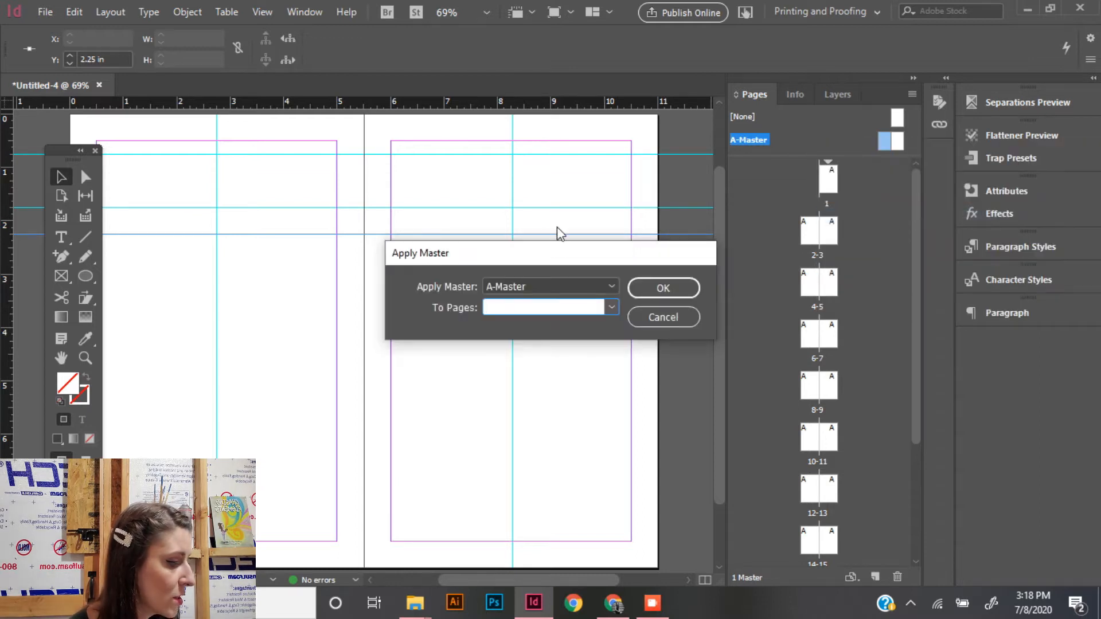
{"action": "left_click", "coordinate": [612, 313]}
{"action": "left_click", "coordinate": [602, 344]}
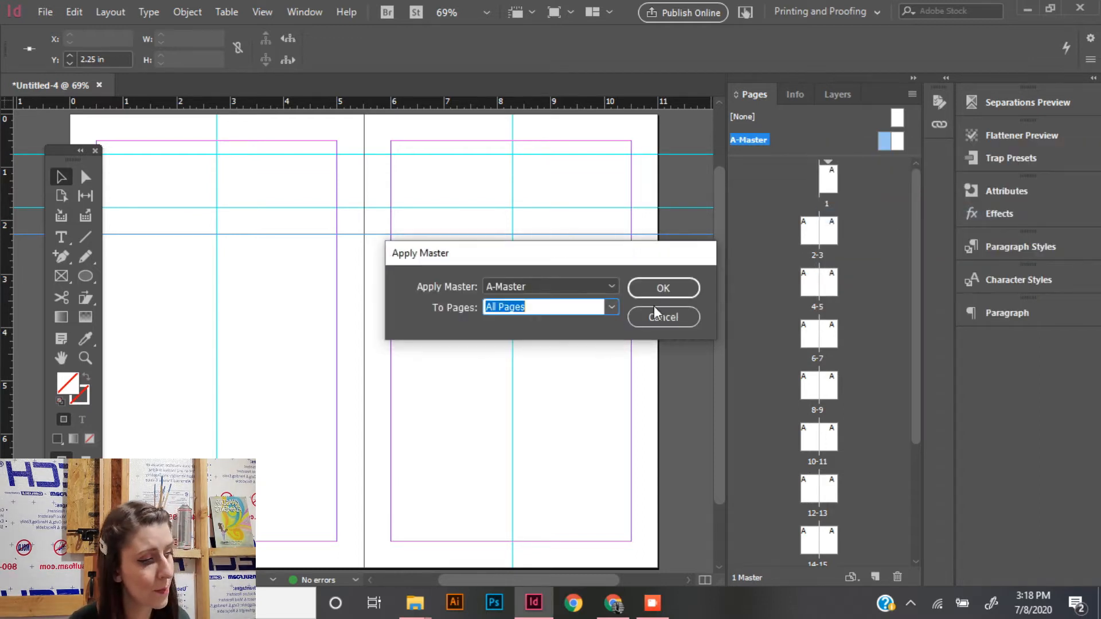
{"action": "left_click", "coordinate": [659, 297]}
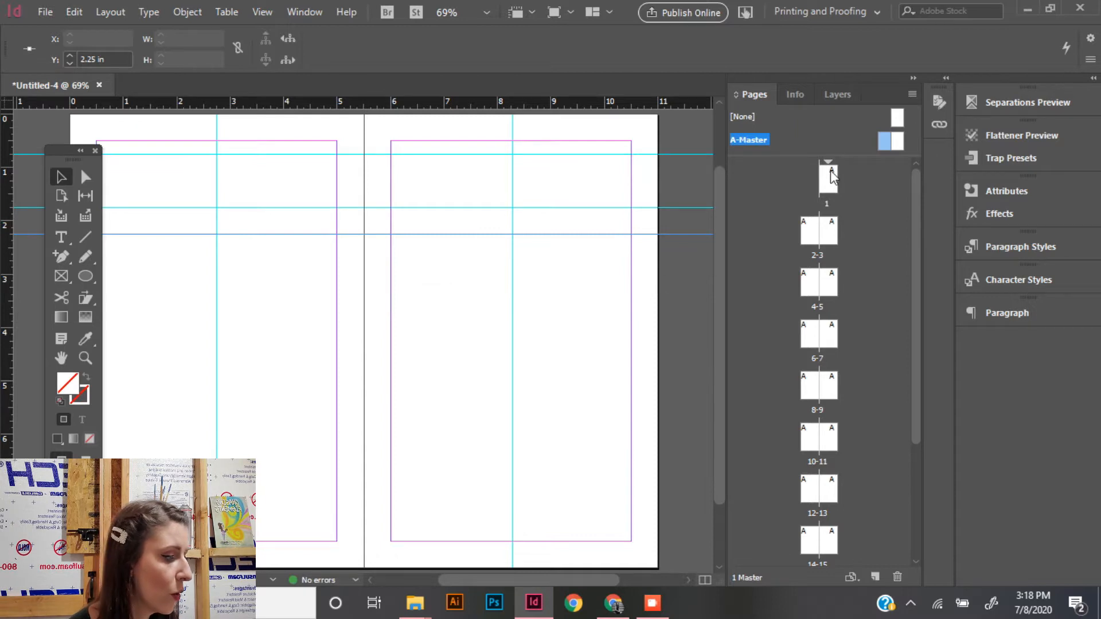
{"action": "double_click", "coordinate": [831, 175]}
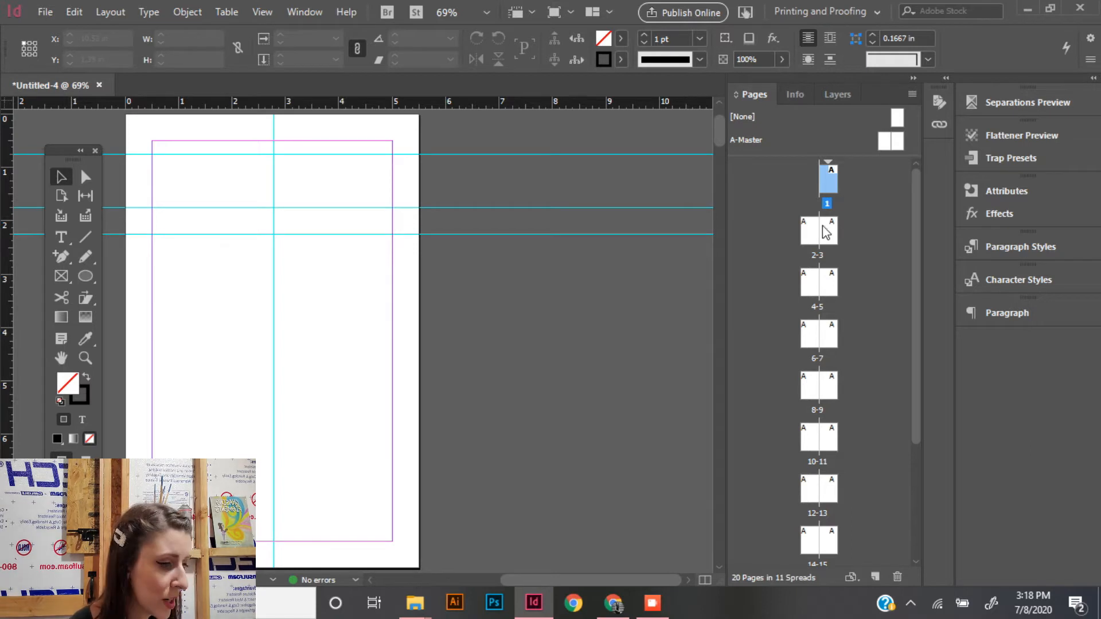
- On page 7, draw a text frame spanning the margins between the 0.75 in and 1.75 in horizontal guides
{"action": "double_click", "coordinate": [828, 338]}
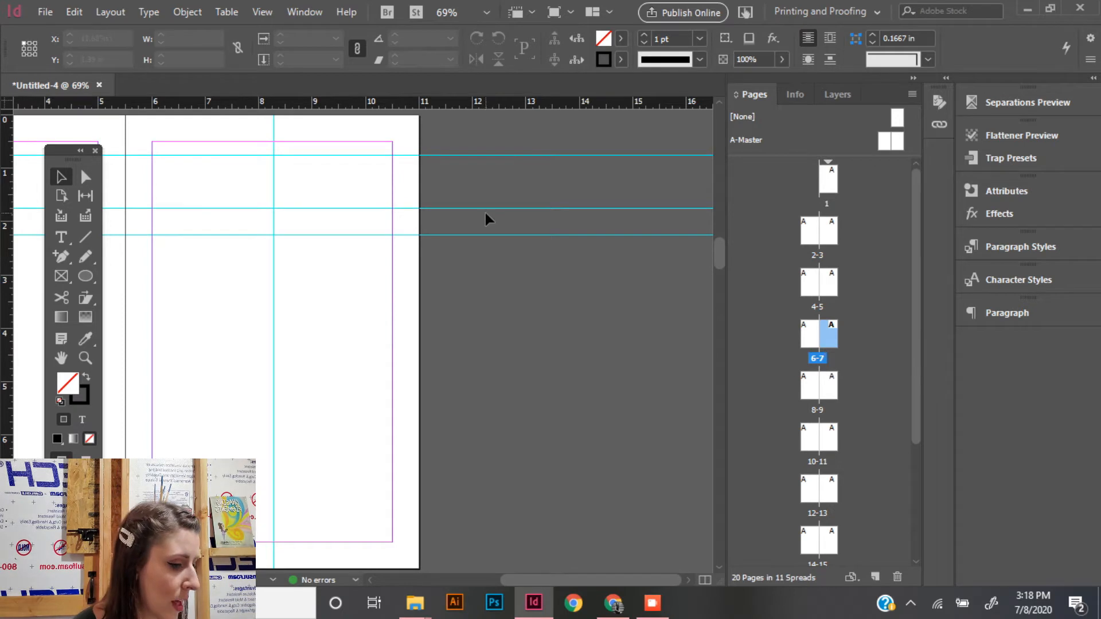
{"action": "left_click", "coordinate": [67, 234]}
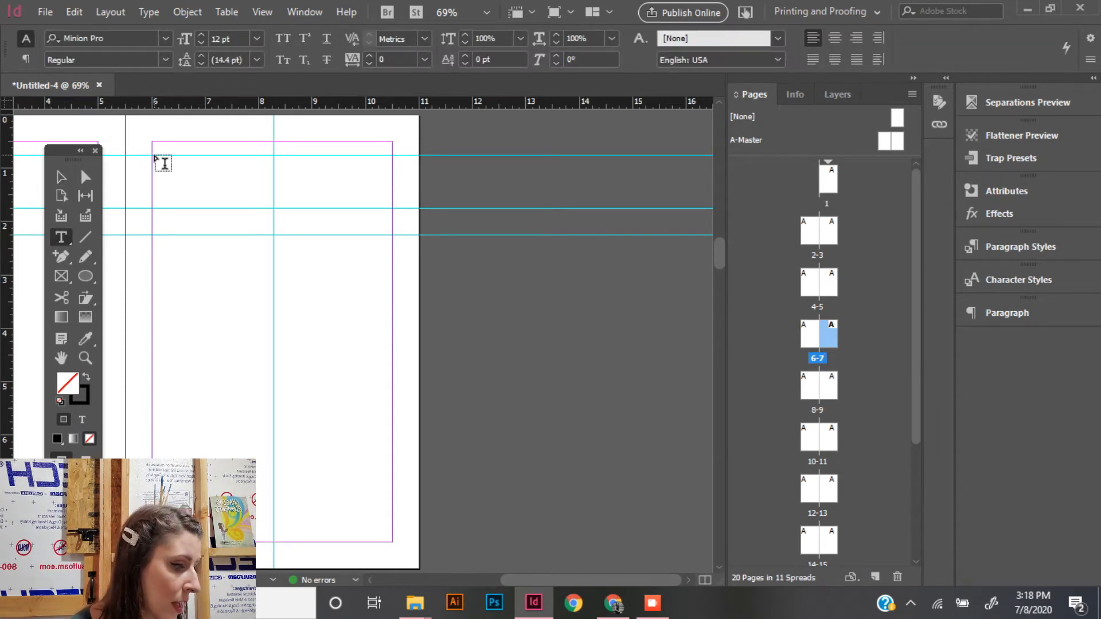
{"action": "left_click_drag", "start_coordinate": [153, 155], "coordinate": [393, 209]}
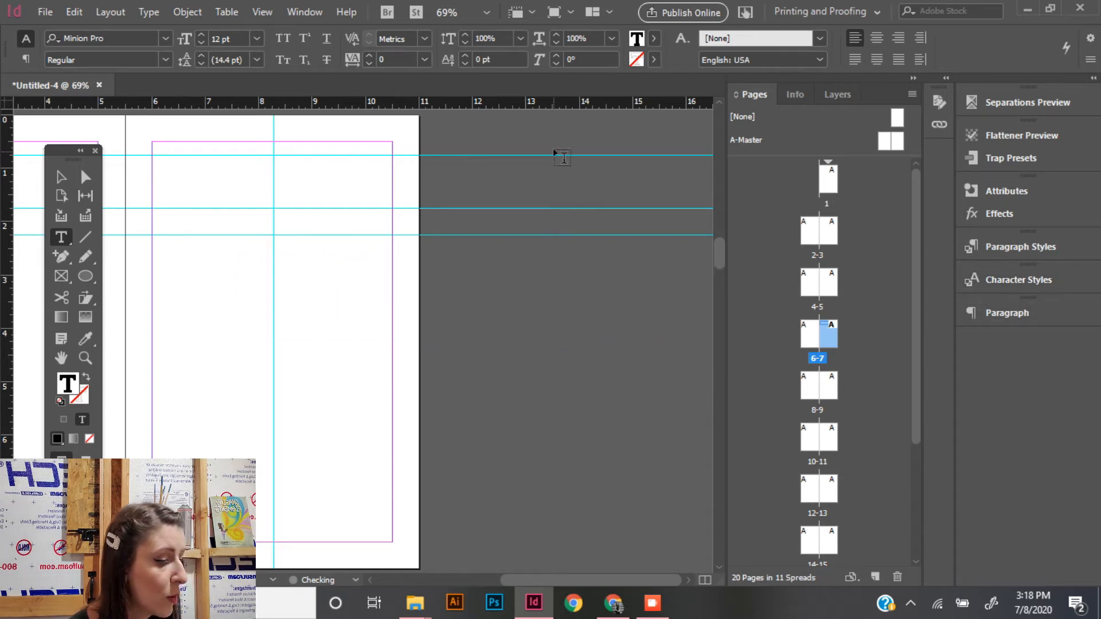
- Create a new character style and name it TITLE
{"action": "left_click", "coordinate": [150, 12]}
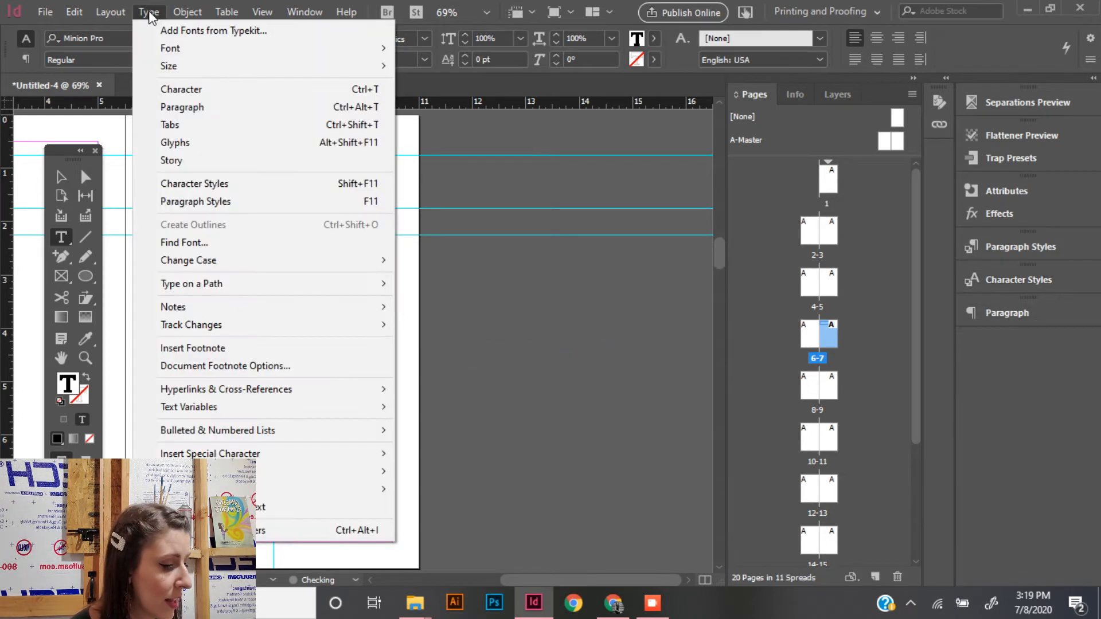
{"action": "left_click", "coordinate": [279, 182]}
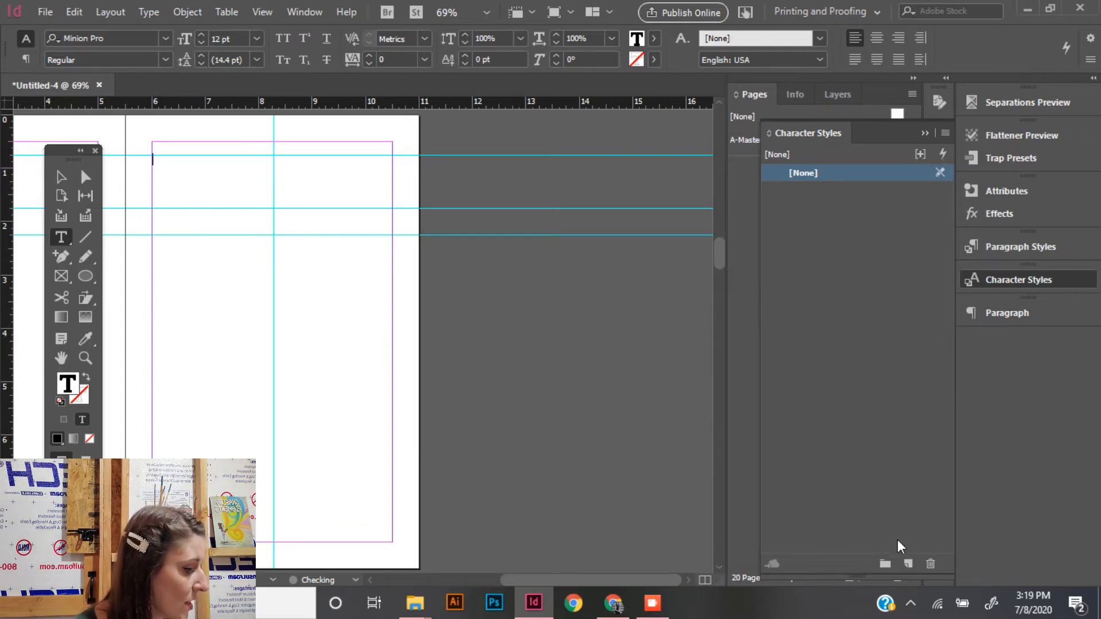
{"action": "left_click", "coordinate": [911, 569]}
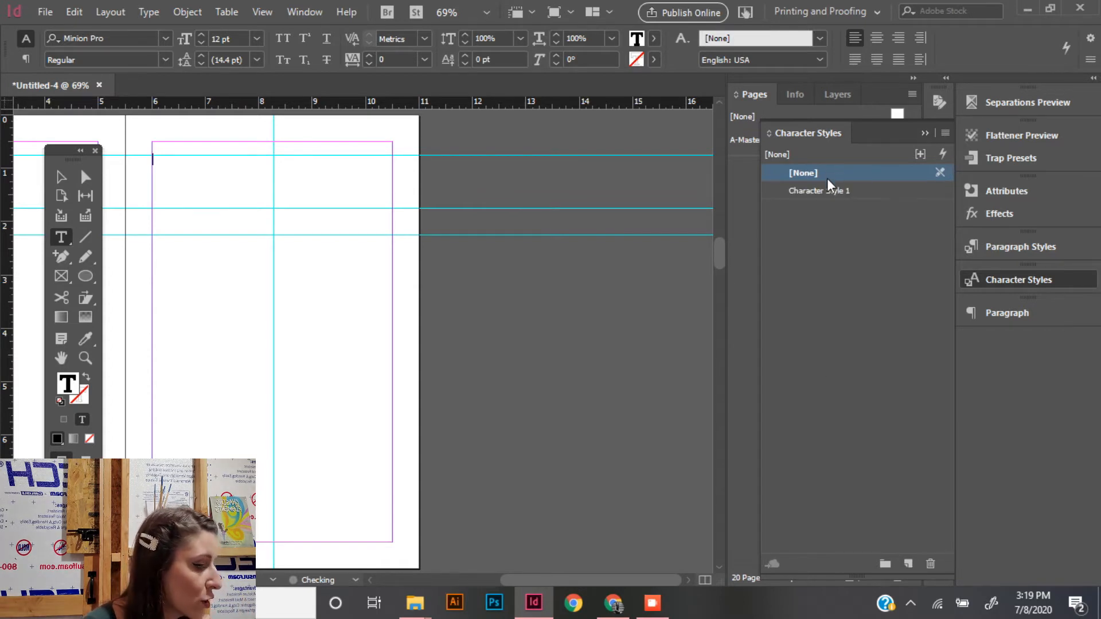
{"action": "left_click", "coordinate": [833, 194]}
{"action": "double_click", "coordinate": [833, 194]}
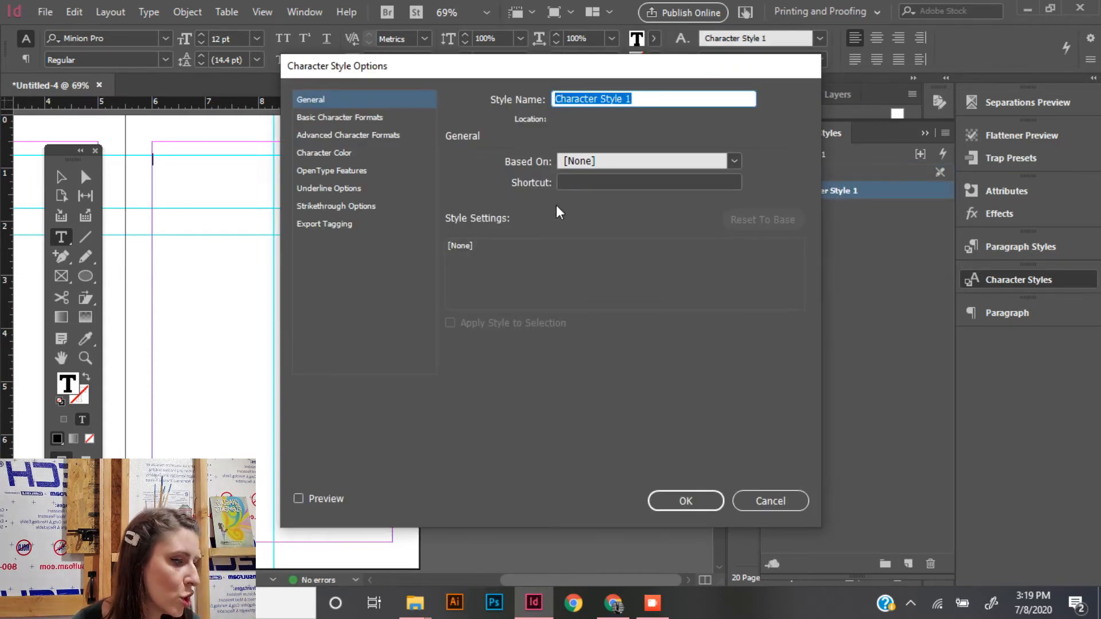
{"action": "type", "text": "t"}
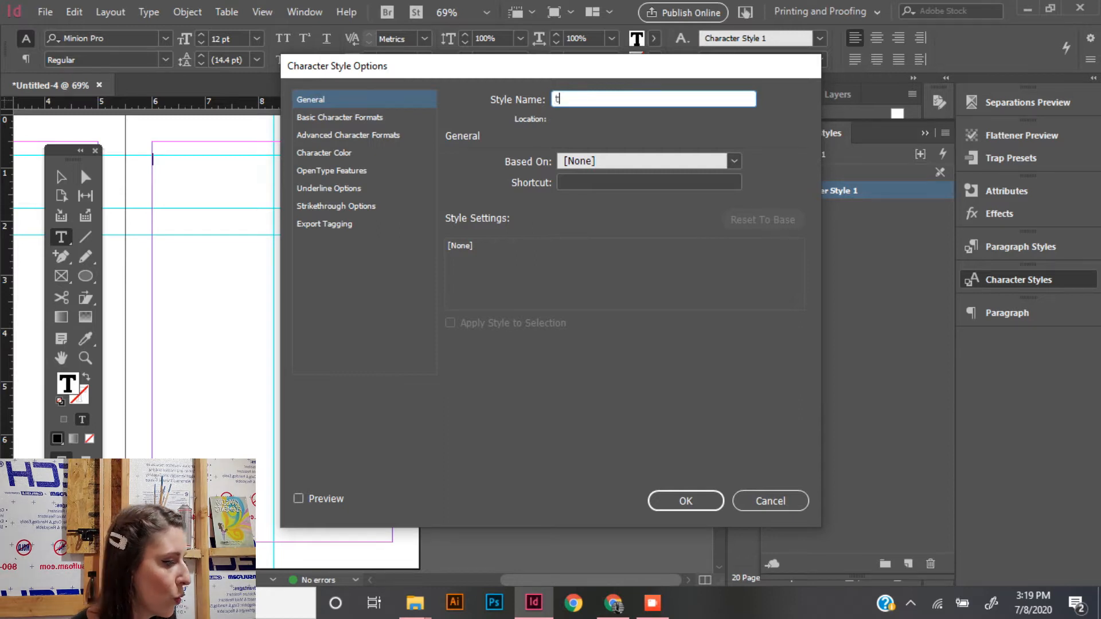
{"action": "key", "text": "BackSpace"}
{"action": "key", "text": "BackSpace"}
{"action": "key", "text": "BackSpace"}
{"action": "key", "text": "BackSpace"}
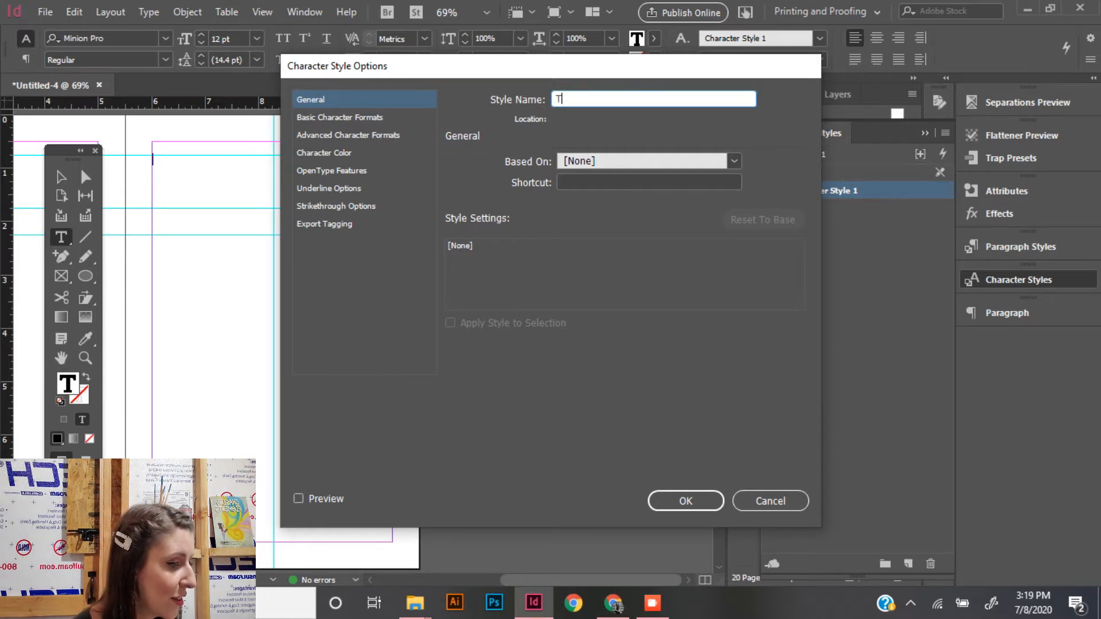
- Set the TITLE character style to Times New Roman, Bold, at a size of 80 pt
{"action": "left_click", "coordinate": [339, 117]}
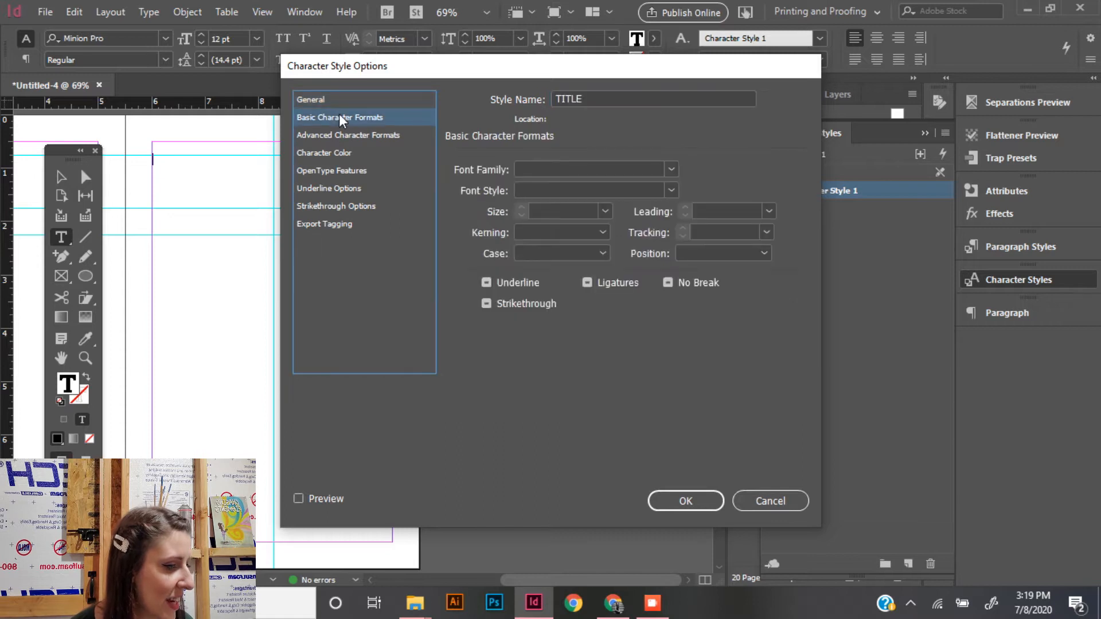
{"action": "left_click", "coordinate": [603, 168]}
{"action": "type", "text": "Times New Roman"}
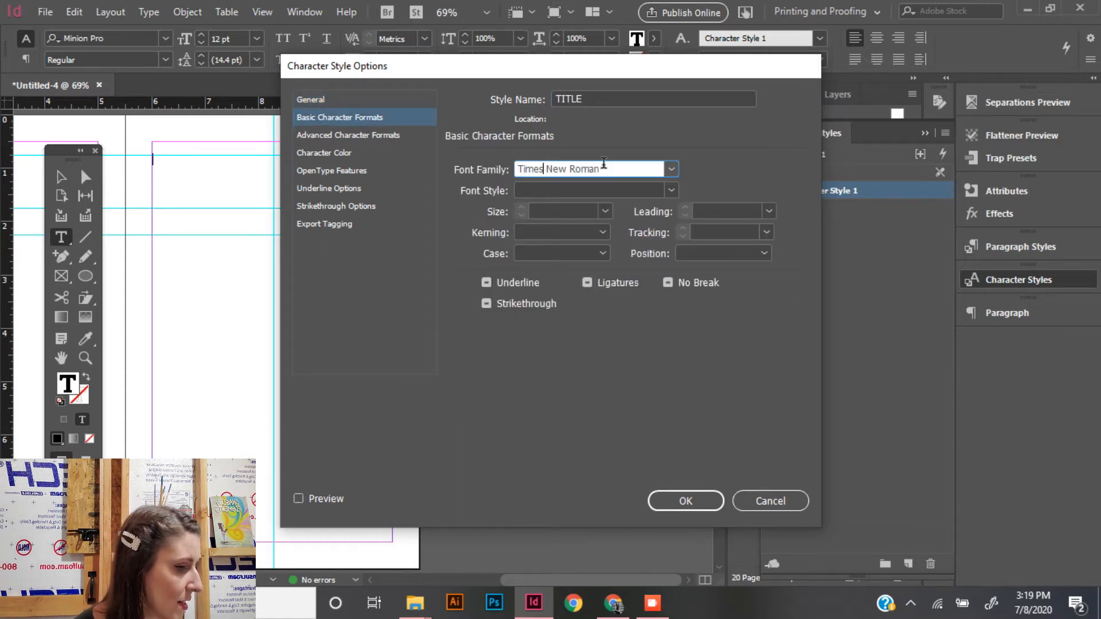
{"action": "left_click", "coordinate": [602, 190]}
{"action": "left_click", "coordinate": [671, 190]}
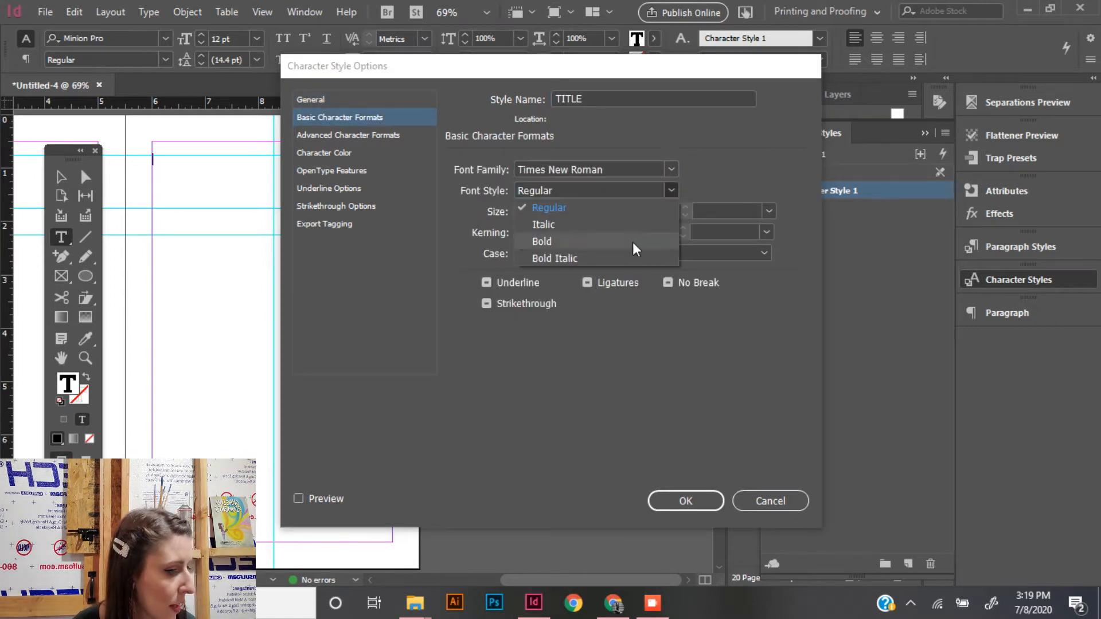
{"action": "left_click", "coordinate": [624, 241]}
{"action": "left_click", "coordinate": [561, 210]}
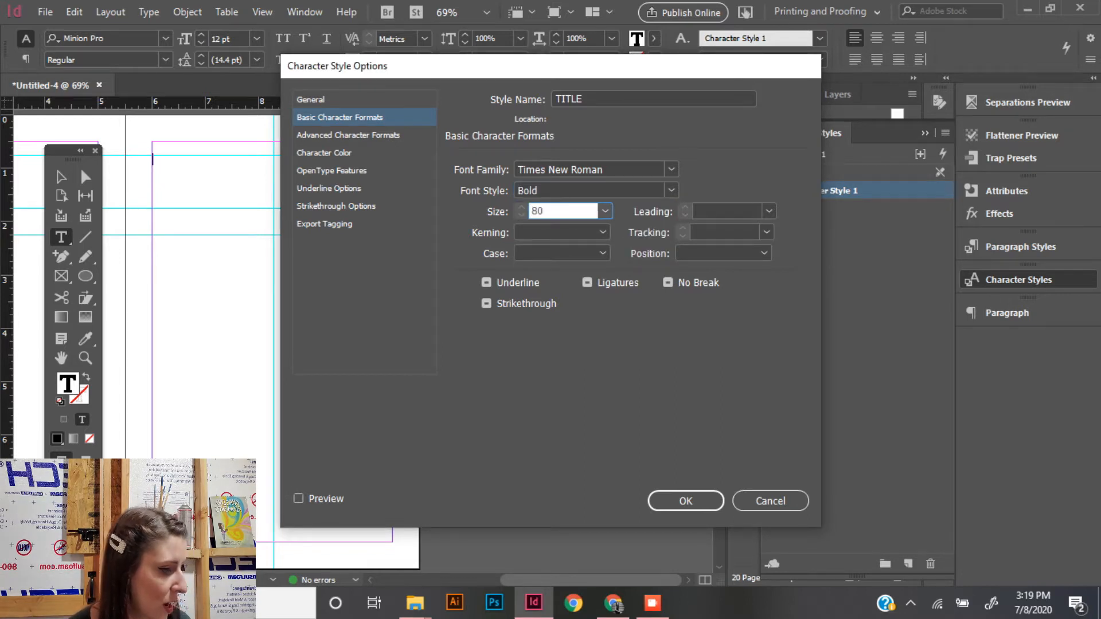
{"action": "left_click", "coordinate": [674, 498]}
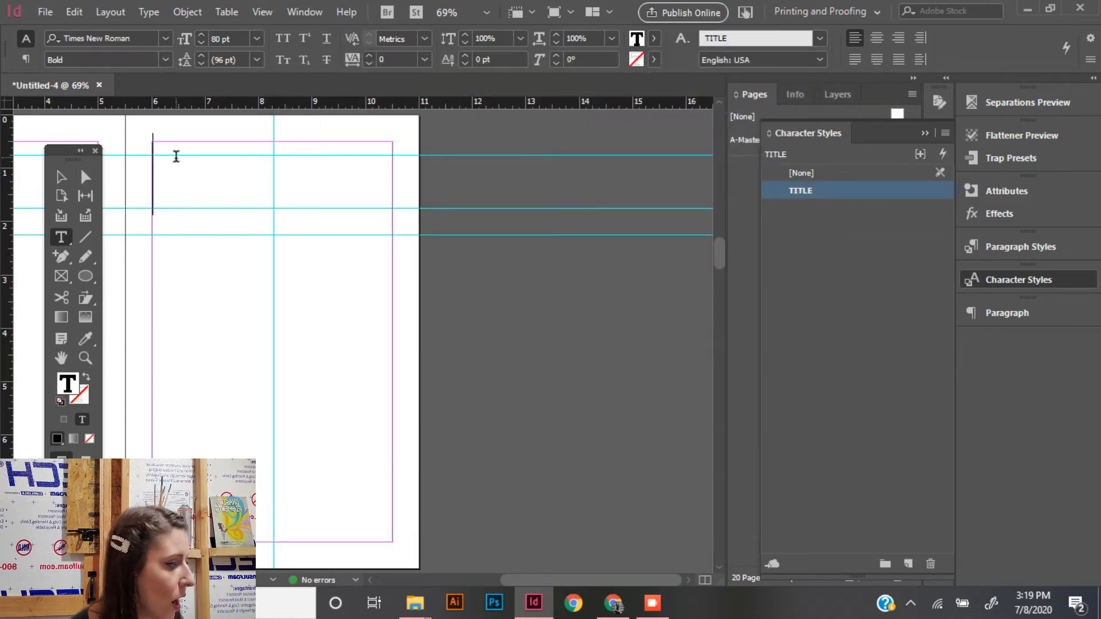
- Center-align the paragraph in the title frame on page 7 and enter the text "Chapter 1"
{"action": "left_click", "coordinate": [1007, 315]}
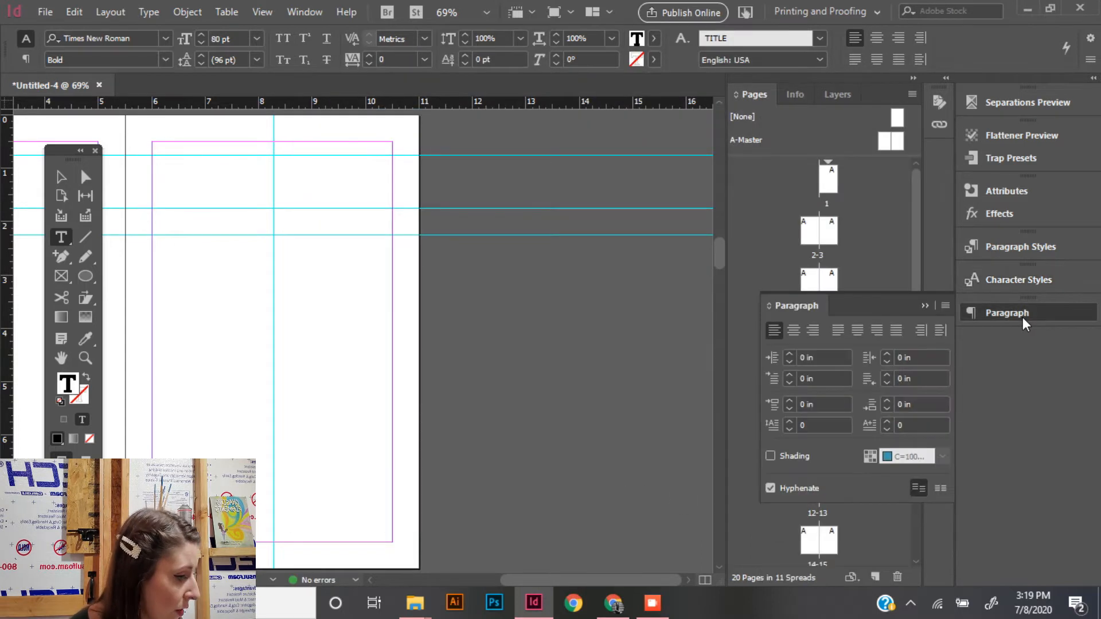
{"action": "left_click", "coordinate": [801, 334]}
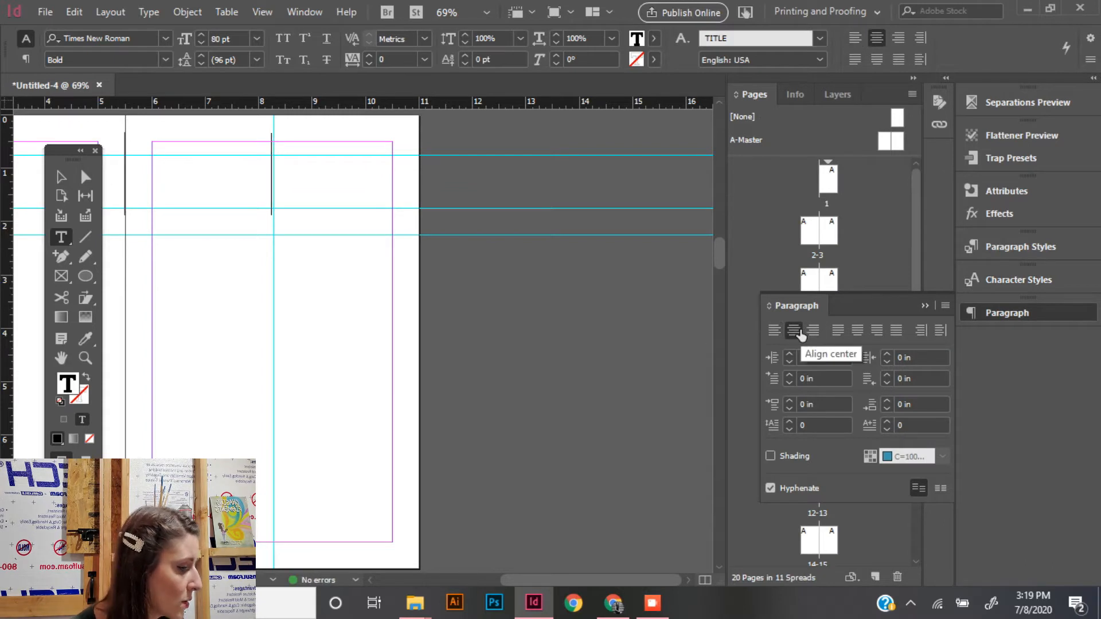
{"action": "type", "text": "cH"}
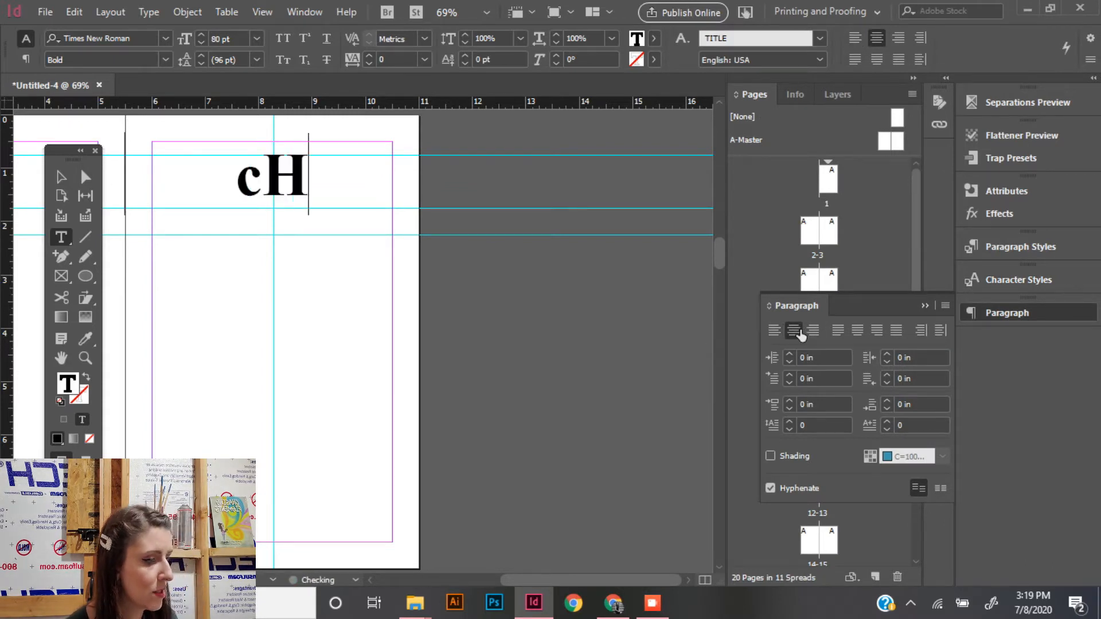
{"action": "key", "text": "BackSpace"}
{"action": "key", "text": "BackSpace"}
{"action": "type", "text": "Chapter"}
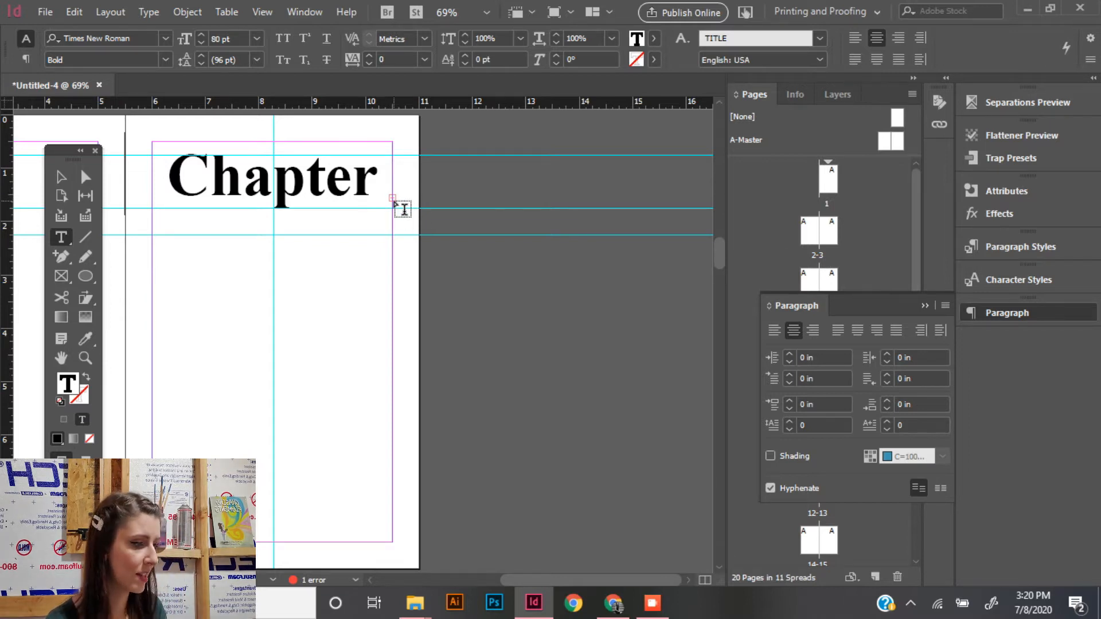
- Examine the preflight error details for the title text frame on page 7
{"action": "double_click", "coordinate": [308, 581]}
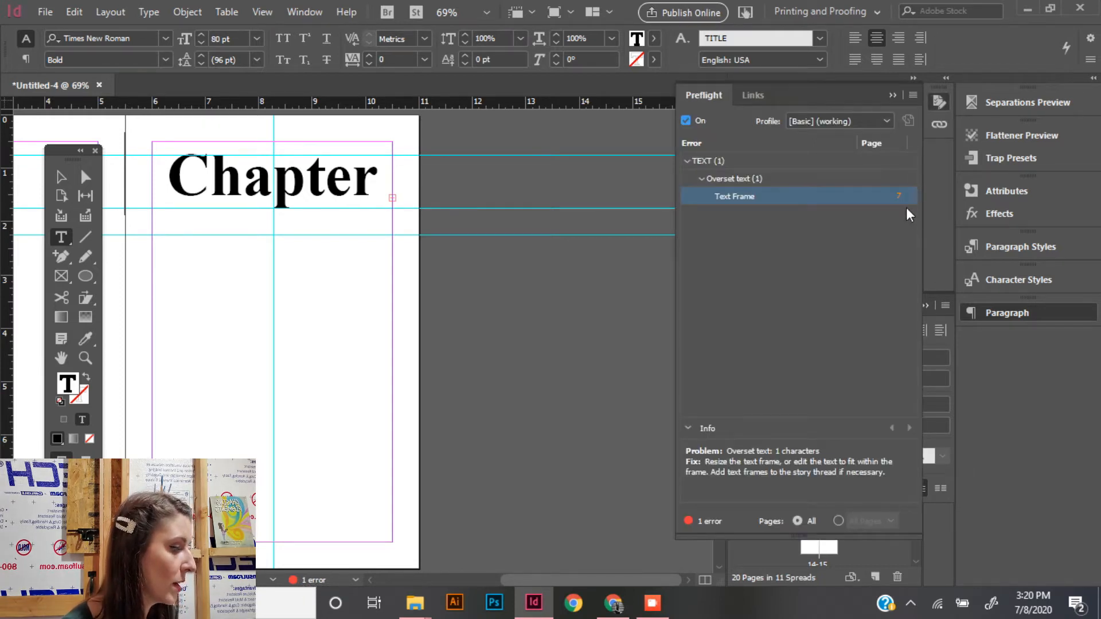
{"action": "left_click", "coordinate": [281, 168]}
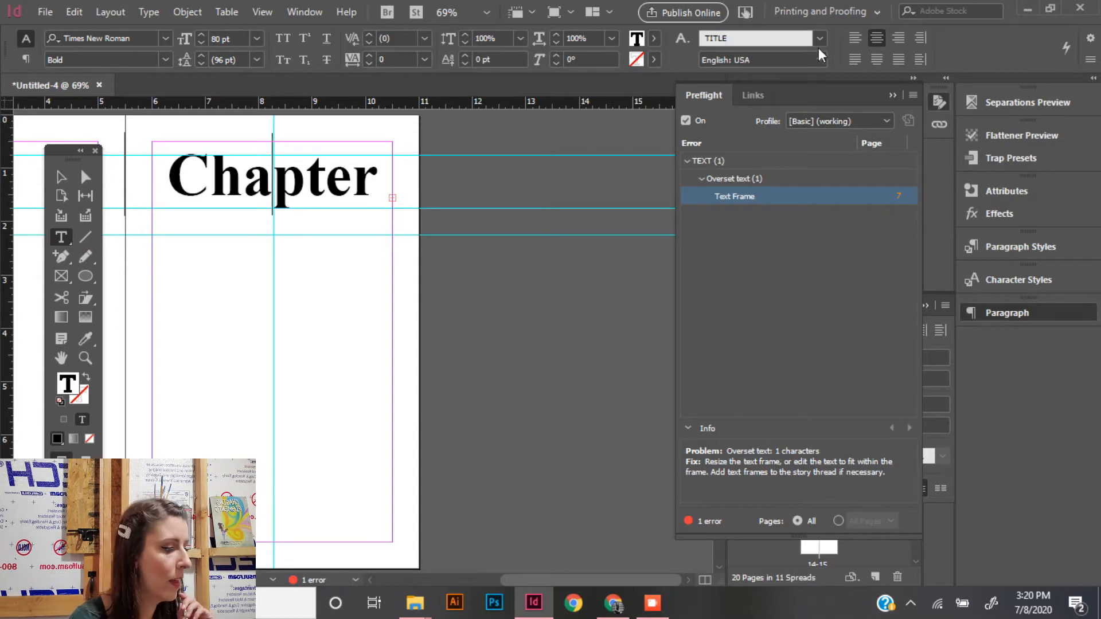
{"action": "left_click", "coordinate": [895, 97]}
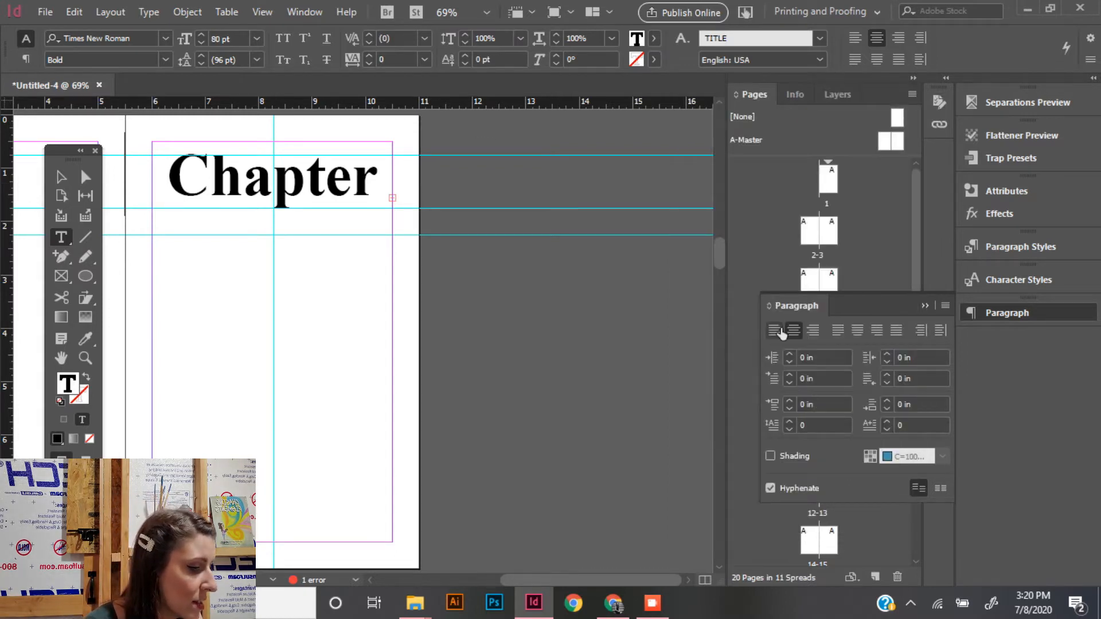
- Reduce the font size of the TITLE character style to 65 pt
{"action": "left_click", "coordinate": [1023, 276]}
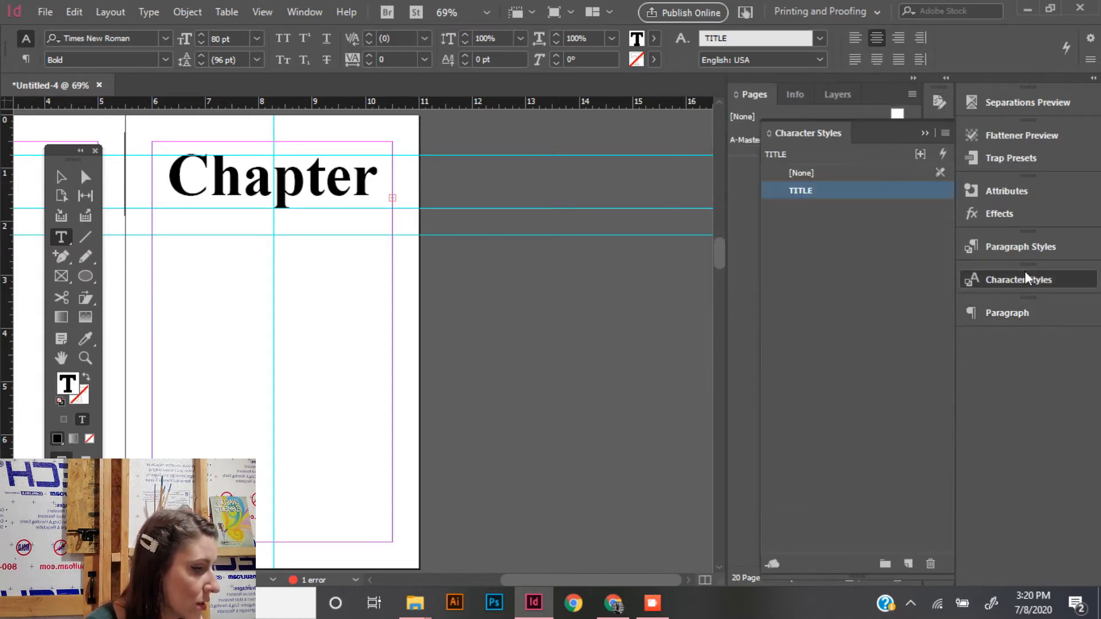
{"action": "double_click", "coordinate": [807, 186]}
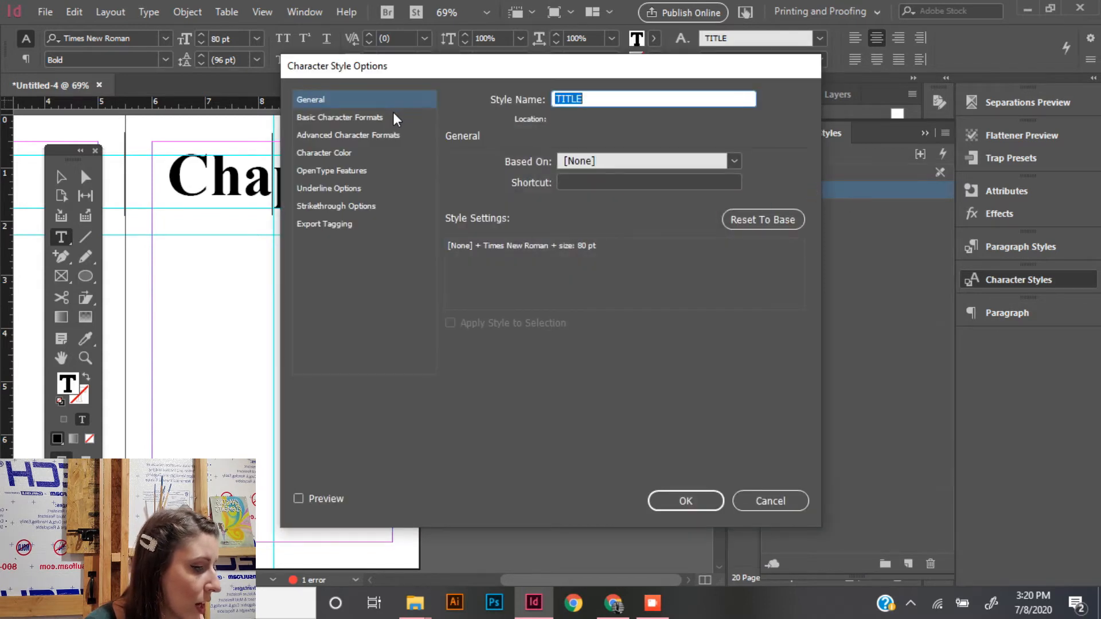
{"action": "left_click", "coordinate": [393, 116]}
{"action": "left_click", "coordinate": [575, 211]}
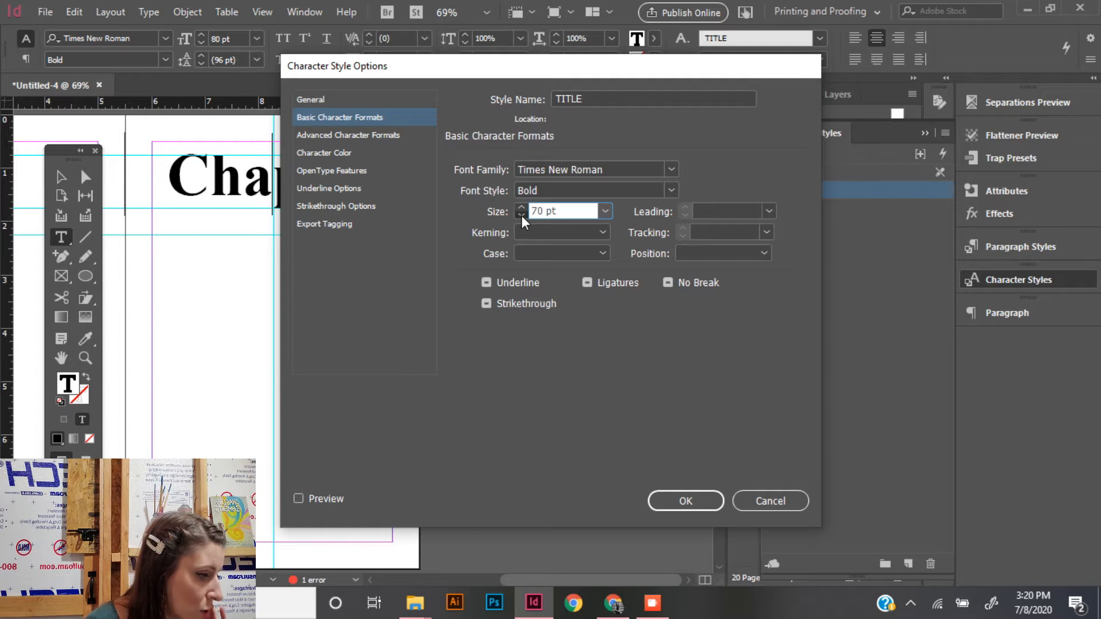
{"action": "left_click", "coordinate": [707, 504]}
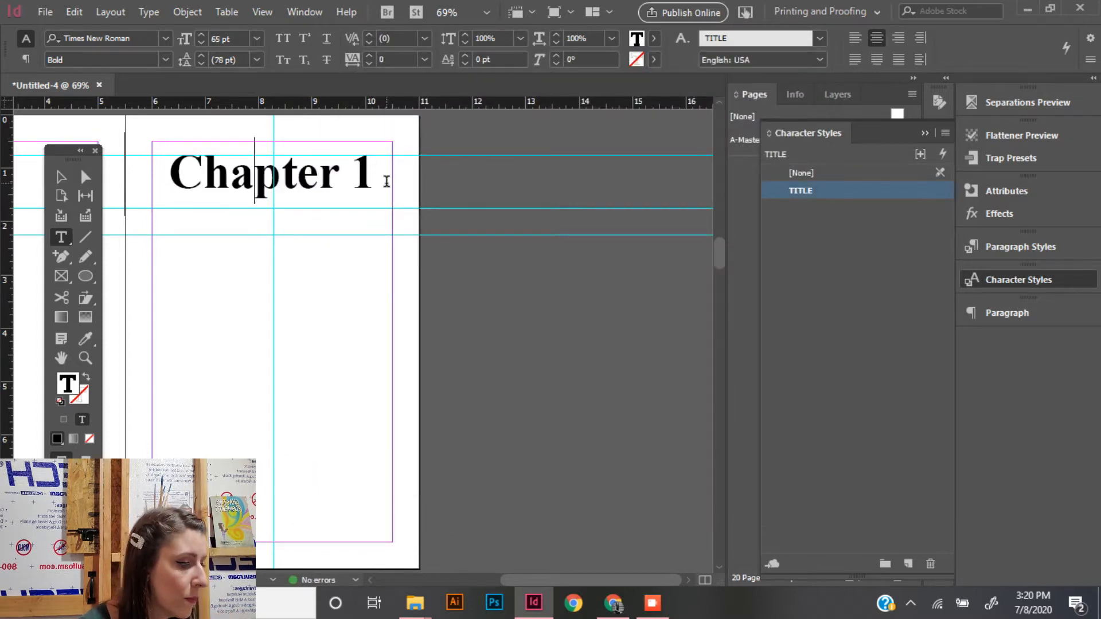
- Scale the "Chapter 1" title text to 115% vertically and 110% horizontally
{"action": "left_click_drag", "start_coordinate": [386, 181], "coordinate": [186, 189]}
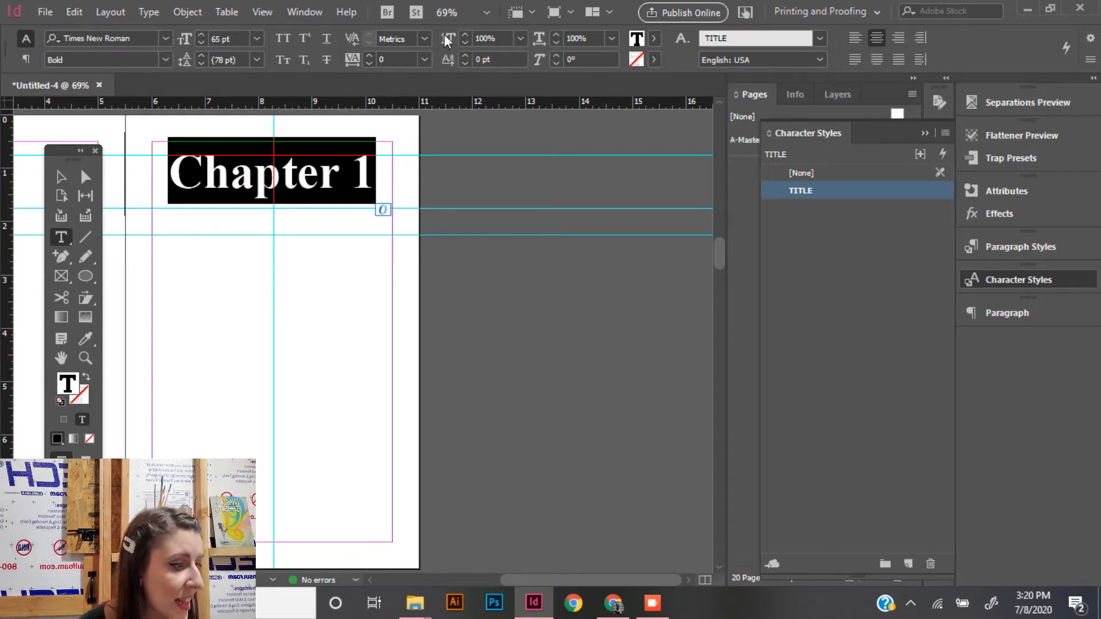
{"action": "left_click", "coordinate": [464, 36]}
{"action": "left_click", "coordinate": [465, 36]}
{"action": "left_click", "coordinate": [464, 35]}
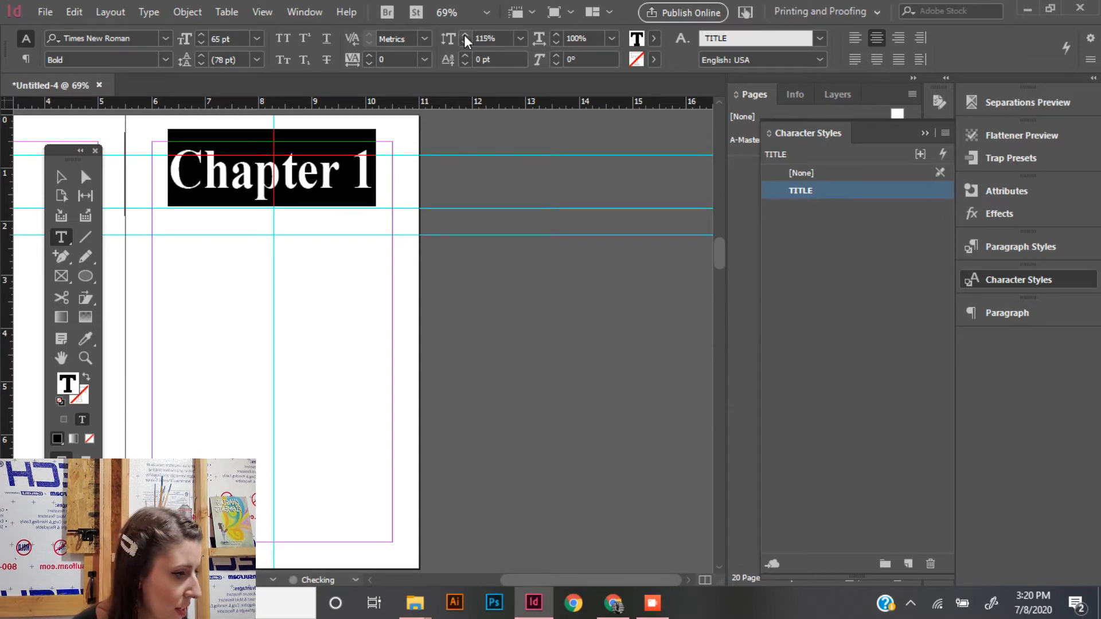
{"action": "left_click", "coordinate": [556, 33]}
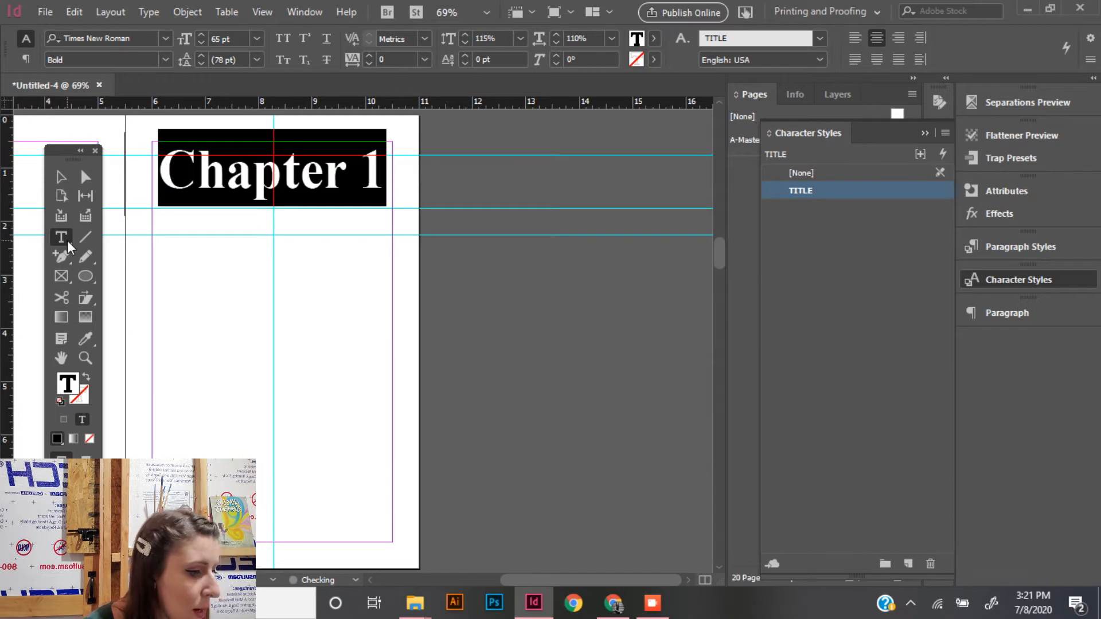
- Draw a text frame from the 2.25 in guide to the bottom margin and paste in story text copied from the Little Snow-White page in Chrome
{"action": "left_click_drag", "start_coordinate": [155, 238], "coordinate": [392, 541]}
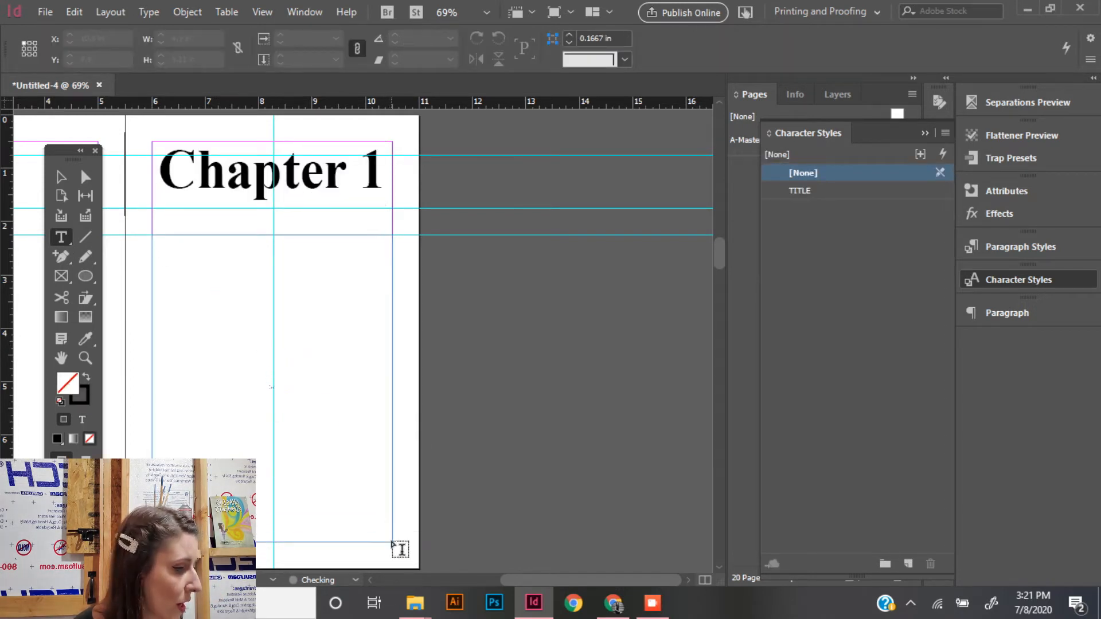
{"action": "left_click", "coordinate": [613, 603]}
{"action": "scroll", "coordinate": [528, 344], "scroll_direction": "up", "scroll_amount": 15}
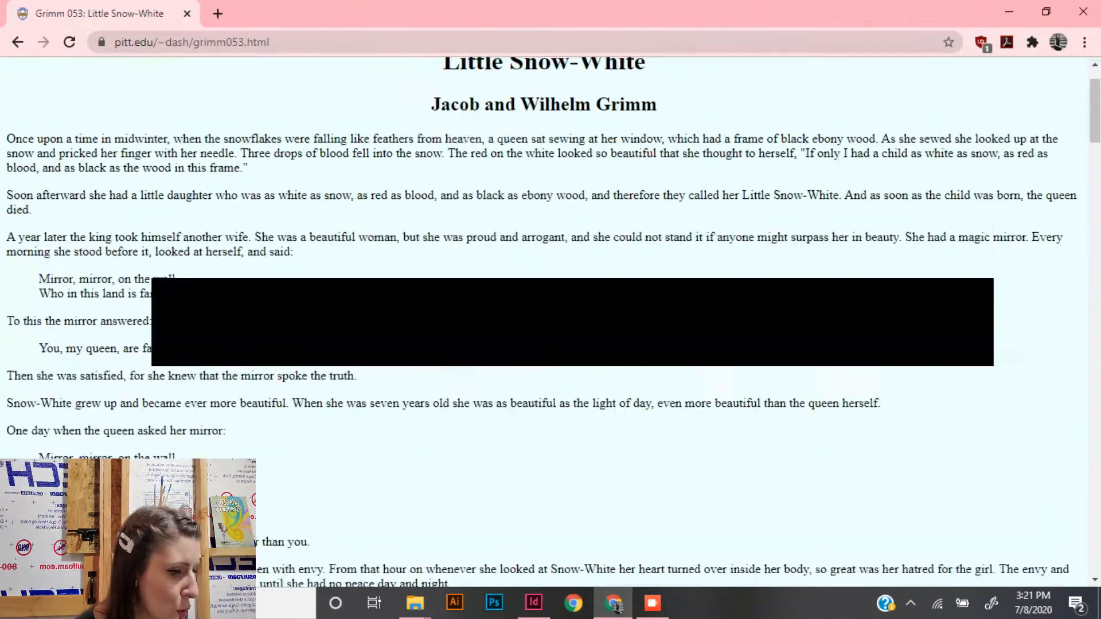
{"action": "left_click_drag", "start_coordinate": [8, 204], "coordinate": [528, 150]}
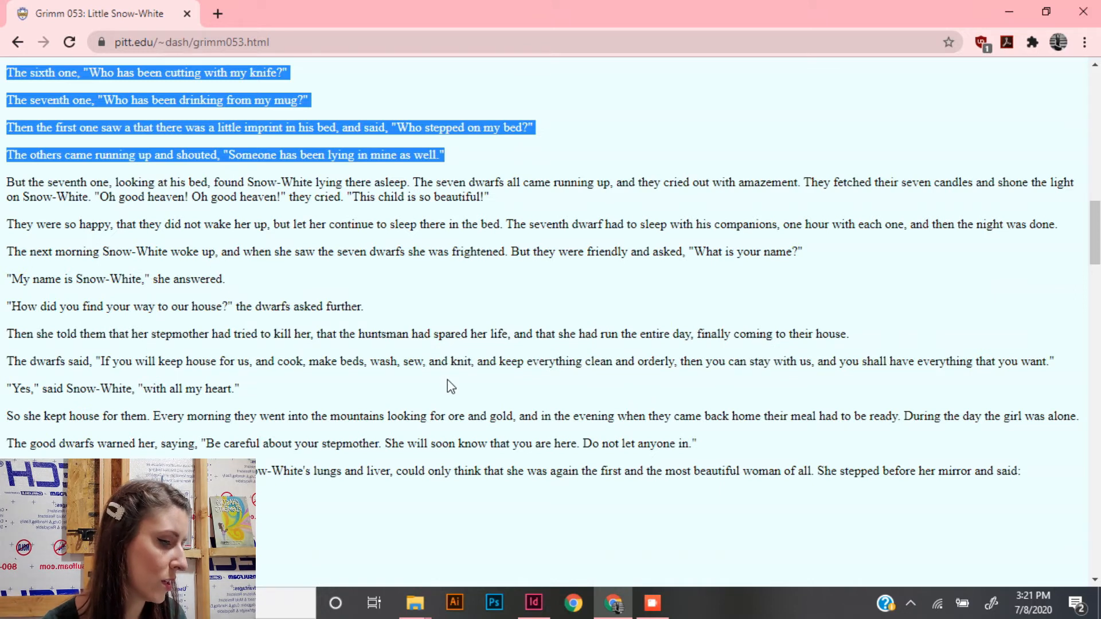
{"action": "scroll", "coordinate": [447, 379], "scroll_direction": "down", "scroll_amount": 6}
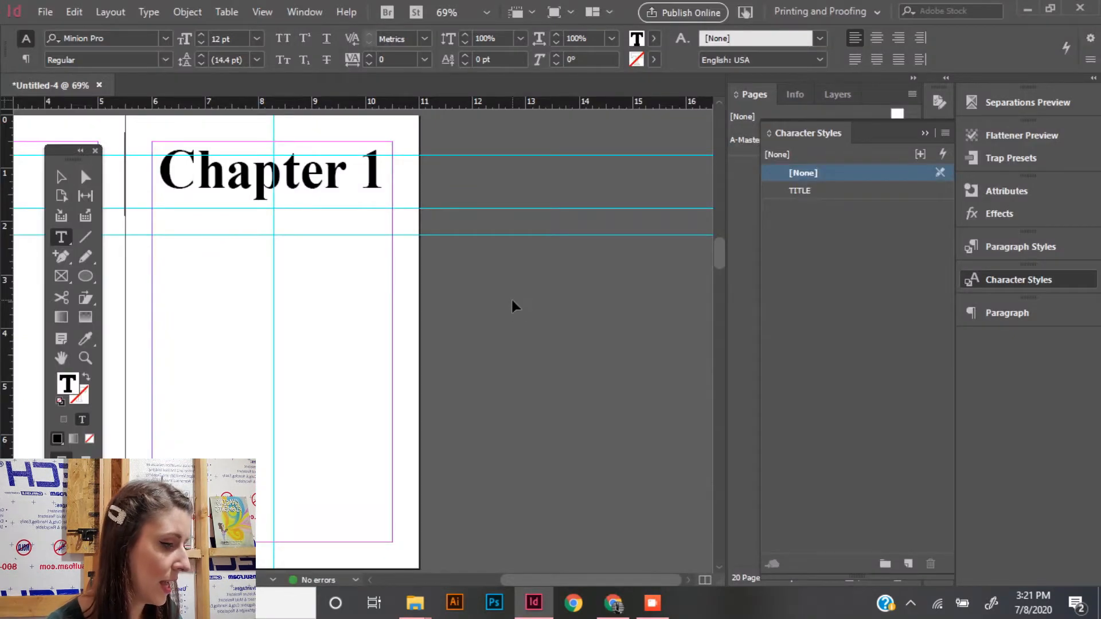
{"action": "key", "text": "ctrl+v"}
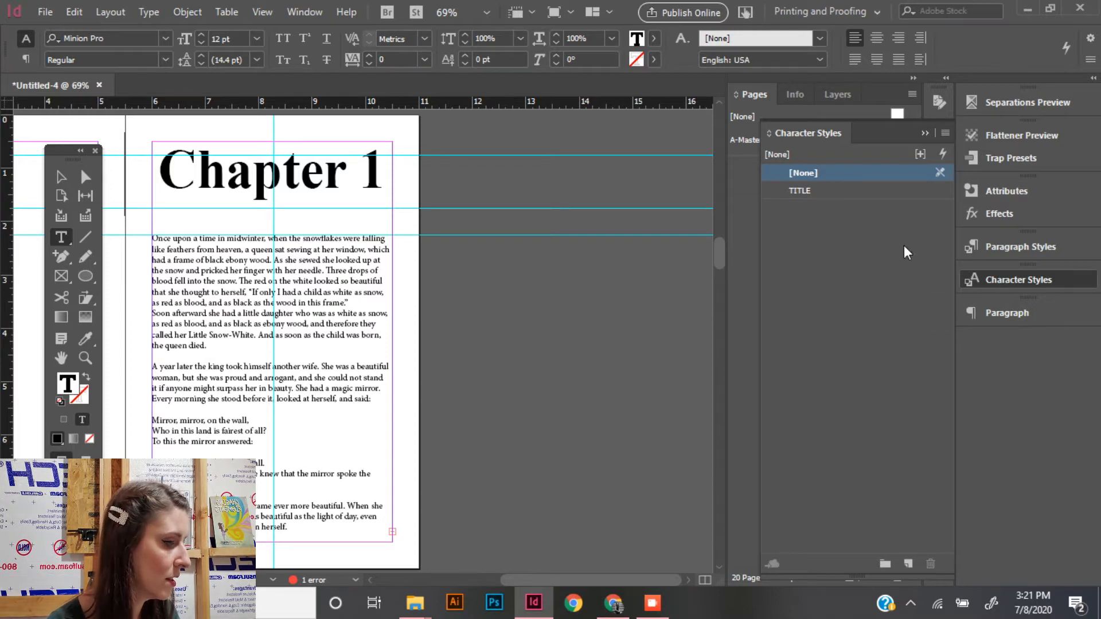
- Create a new character style named Body with the font family Times New Roman
{"action": "left_click", "coordinate": [909, 564]}
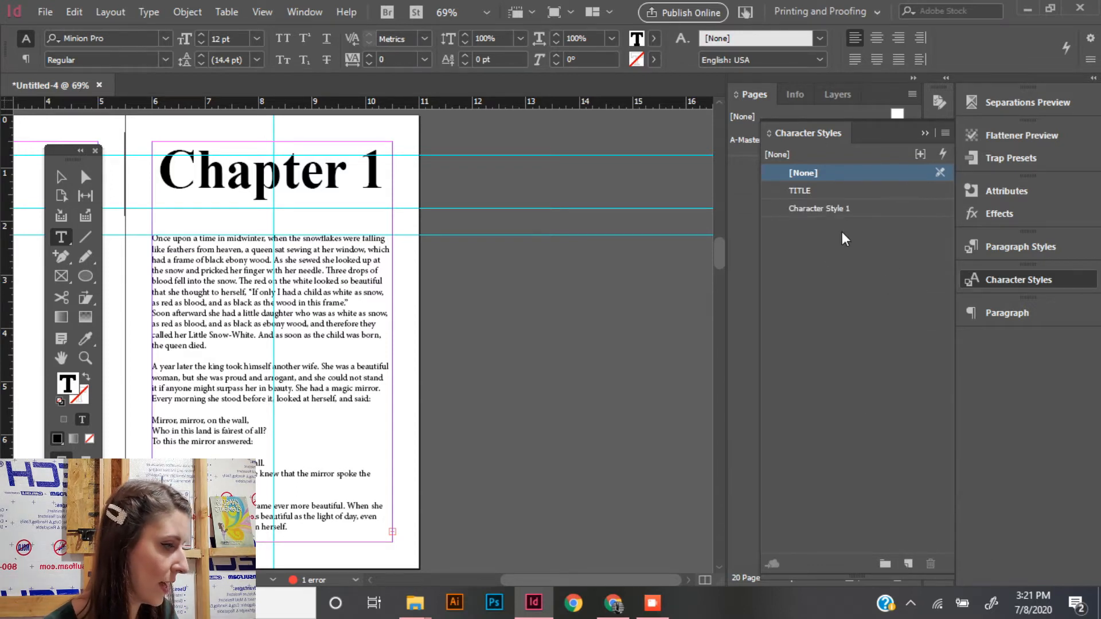
{"action": "double_click", "coordinate": [855, 208]}
{"action": "type", "text": "Body"}
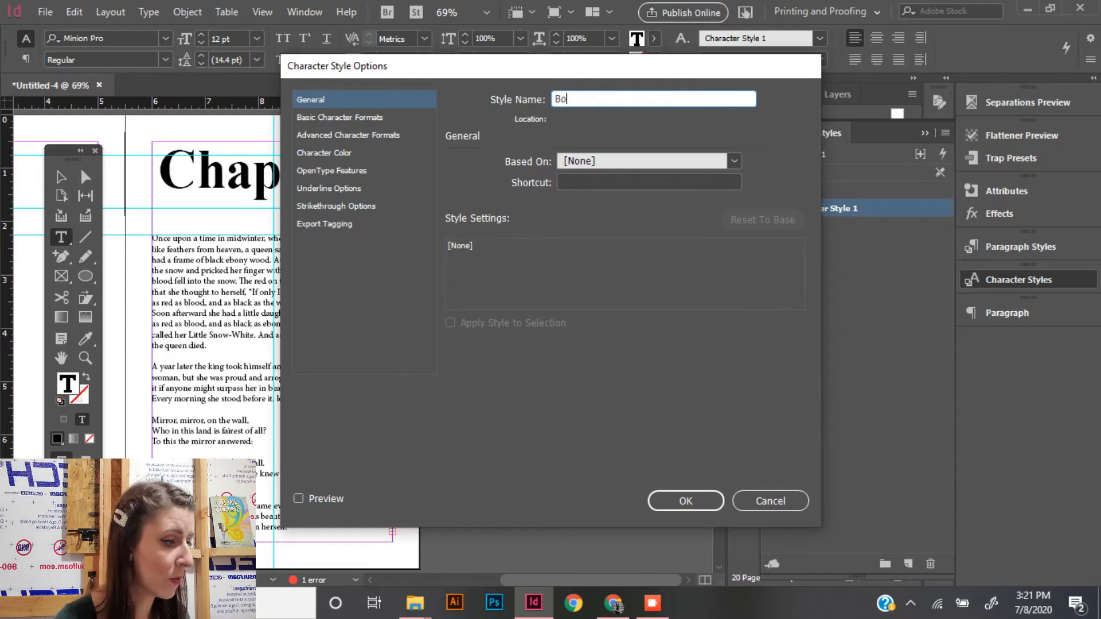
{"action": "left_click", "coordinate": [338, 117]}
{"action": "left_click", "coordinate": [539, 168]}
{"action": "type", "text": "I"}
{"action": "key", "text": "BackSpace"}
{"action": "type", "text": "Times New Roman"}
{"action": "key", "text": "Return"}
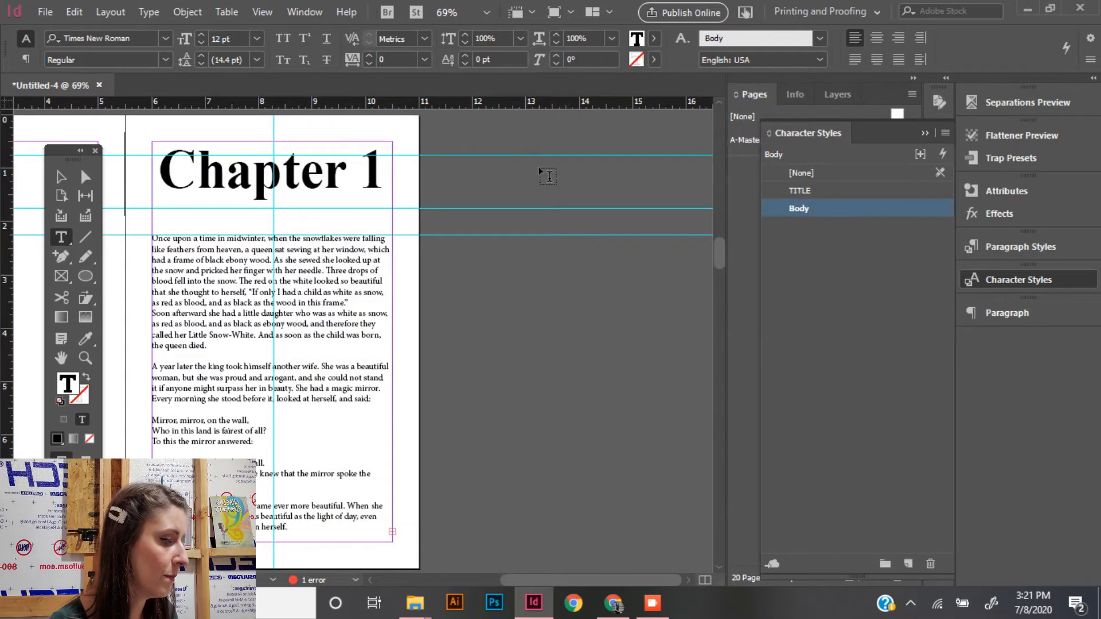
- Set the font size of the Body character style to 14 pt
{"action": "double_click", "coordinate": [824, 206]}
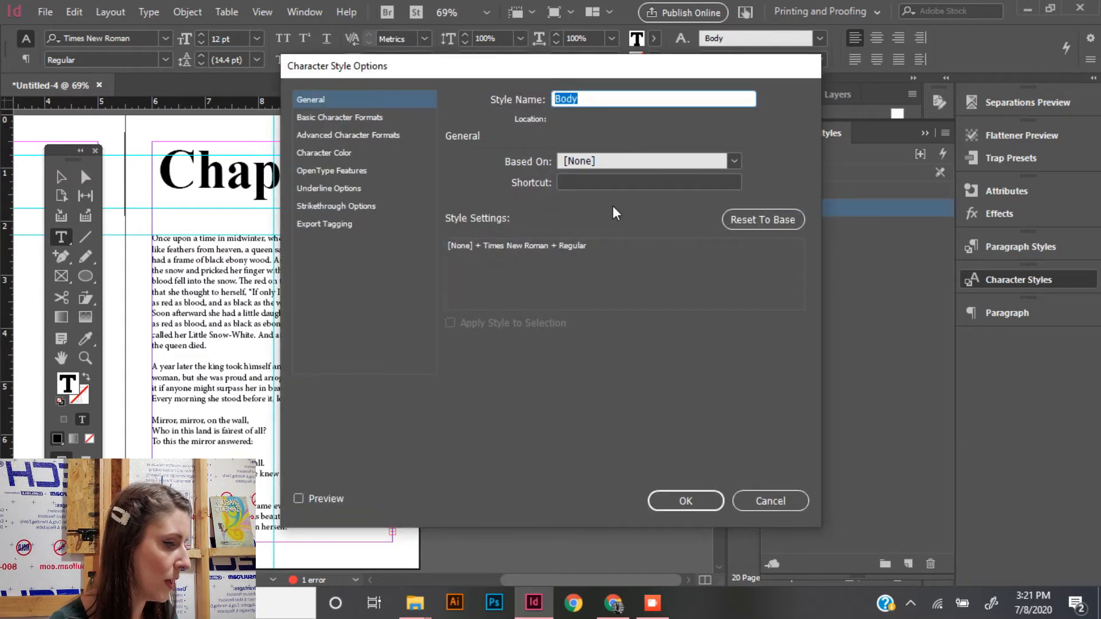
{"action": "left_click", "coordinate": [367, 123]}
{"action": "left_click", "coordinate": [551, 210]}
{"action": "type", "text": "2"}
{"action": "type", "text": "4"}
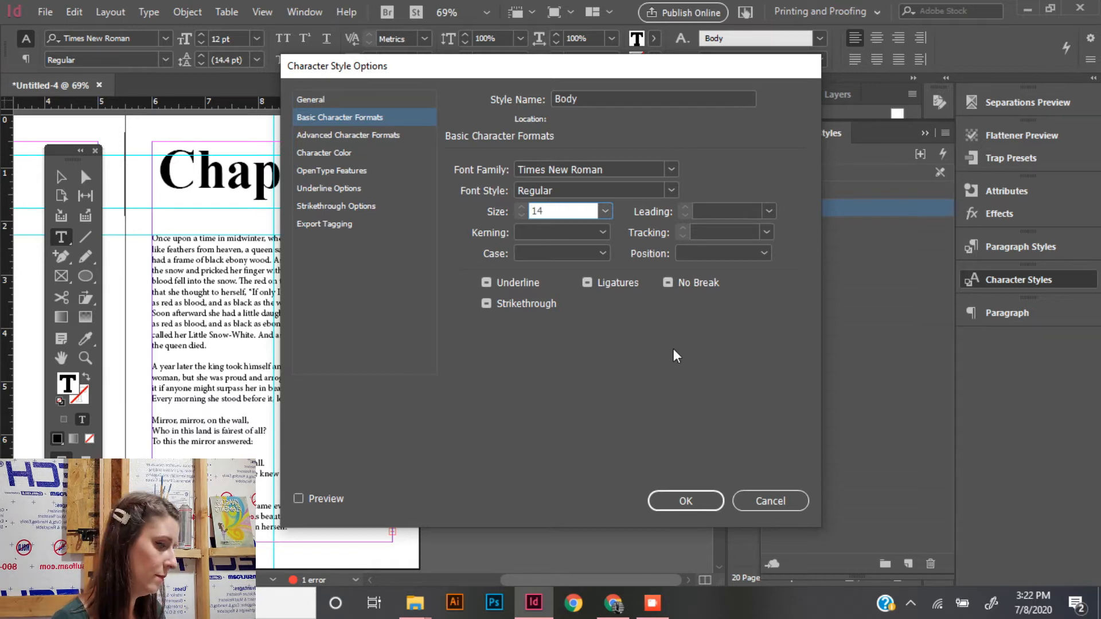
{"action": "left_click", "coordinate": [674, 502]}
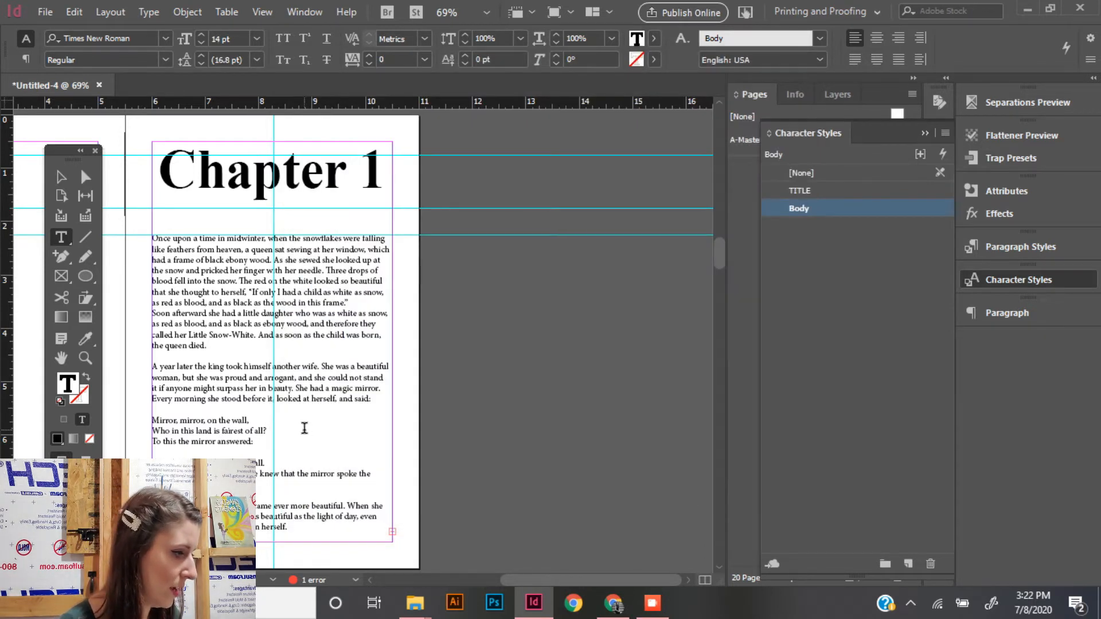
- Choose the Body style at the cursor in the story text, and justify the whole story with the last line aligned left
{"action": "left_click", "coordinate": [305, 428]}
{"action": "left_click", "coordinate": [795, 212]}
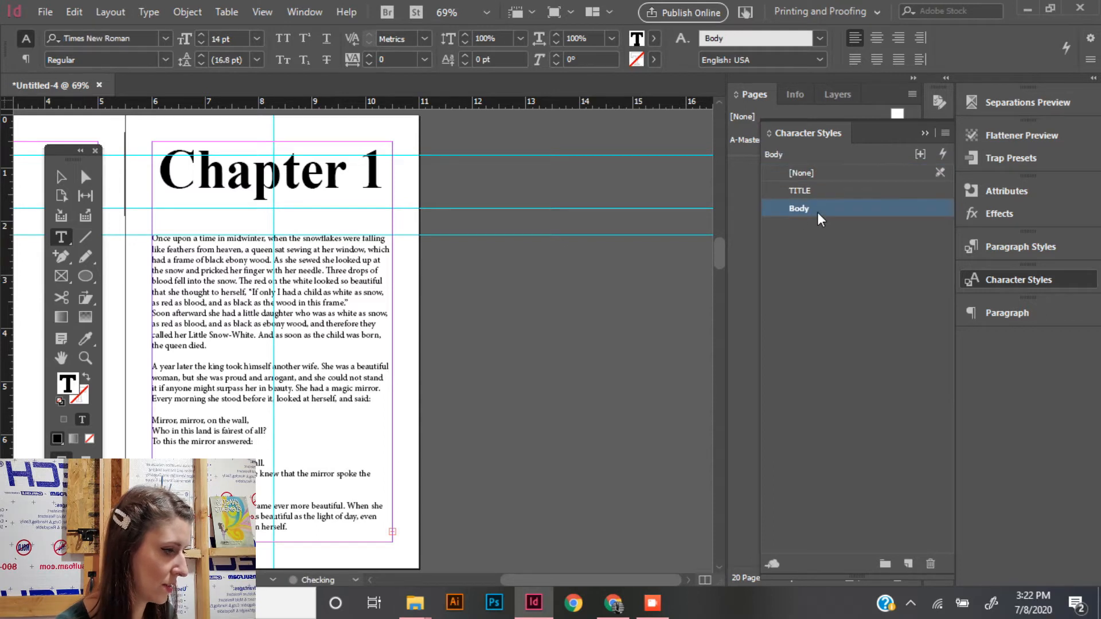
{"action": "left_click", "coordinate": [1008, 312]}
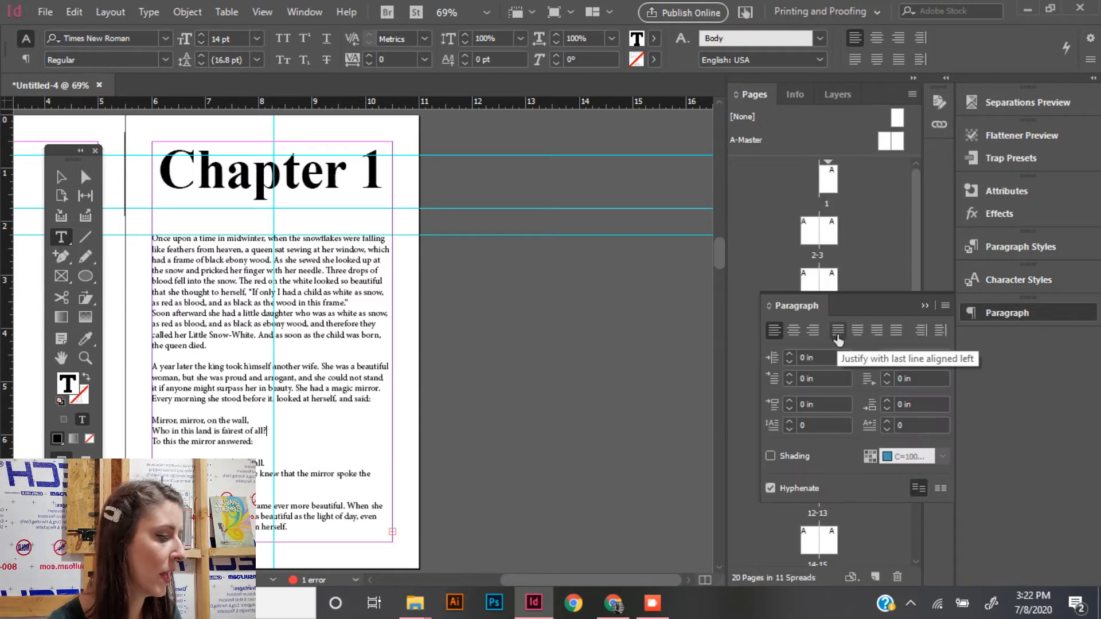
{"action": "key", "text": "ctrl+a"}
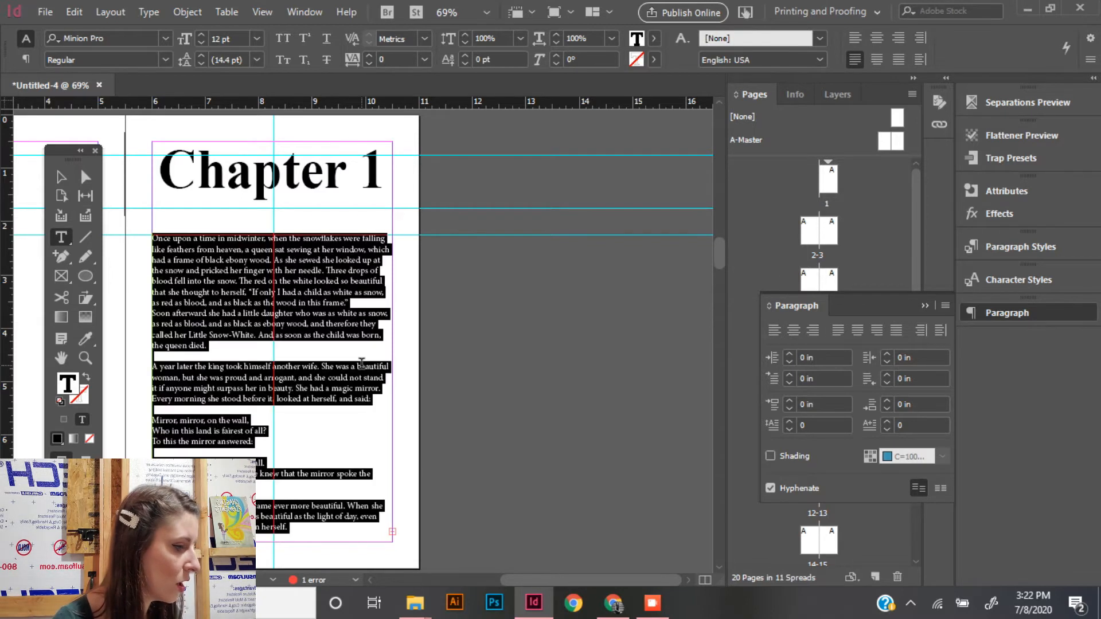
{"action": "left_click", "coordinate": [855, 59]}
{"action": "left_click", "coordinate": [306, 335]}
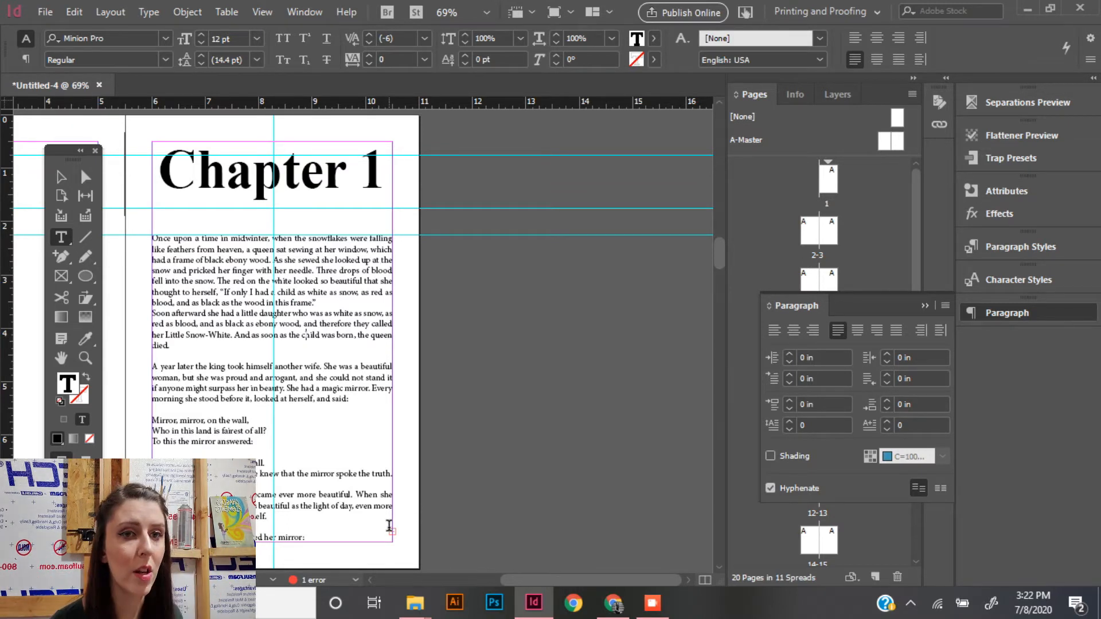
- Thread the overset story text from the Chapter 1 frame on page 7 into a 4.5 x 7.5 in frame filling page 8's margins
{"action": "left_click", "coordinate": [924, 305]}
{"action": "double_click", "coordinate": [830, 342]}
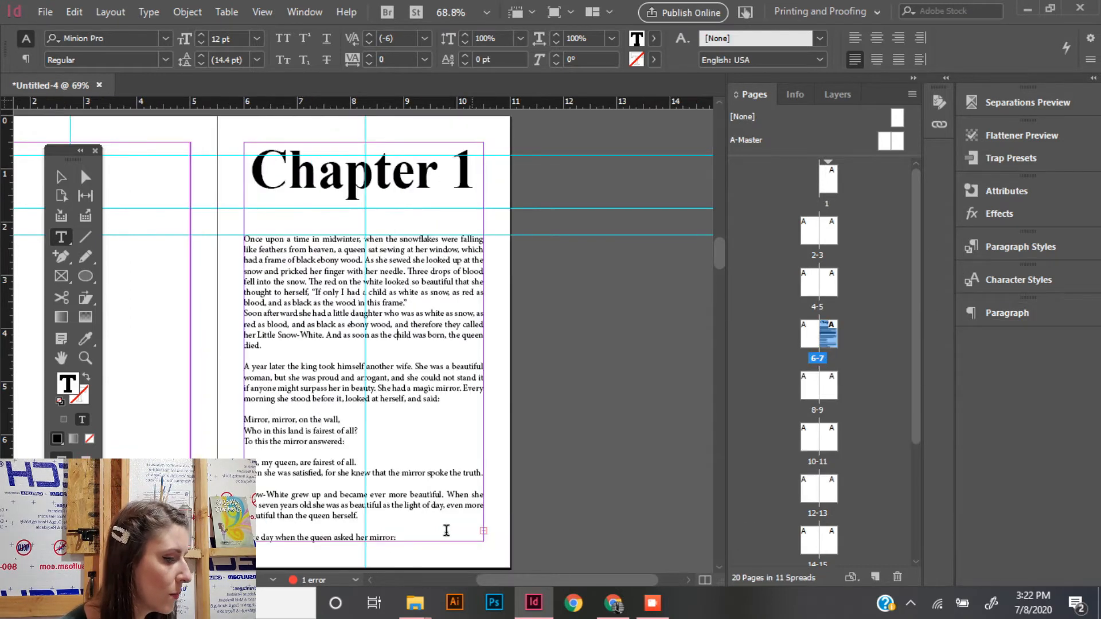
{"action": "left_click", "coordinate": [62, 179]}
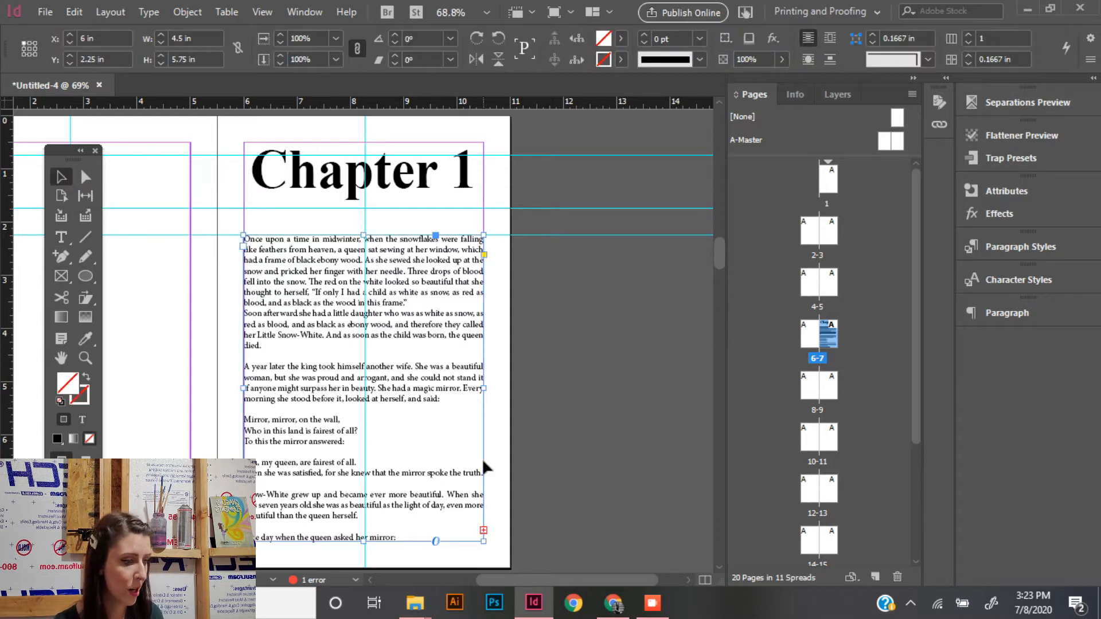
{"action": "left_click", "coordinate": [484, 530]}
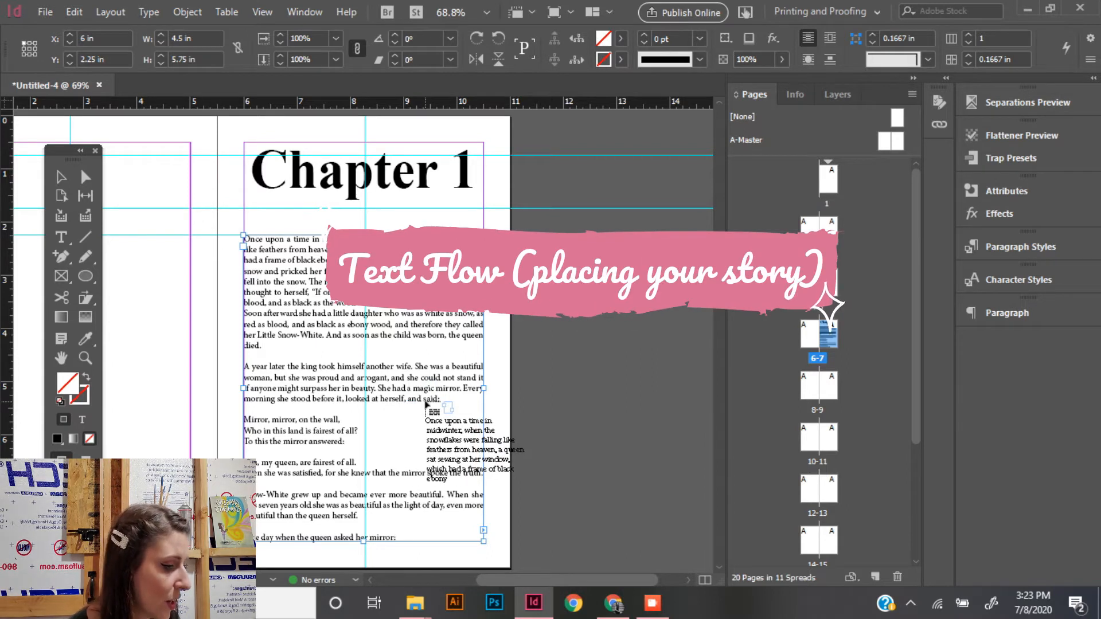
{"action": "left_click", "coordinate": [721, 567]}
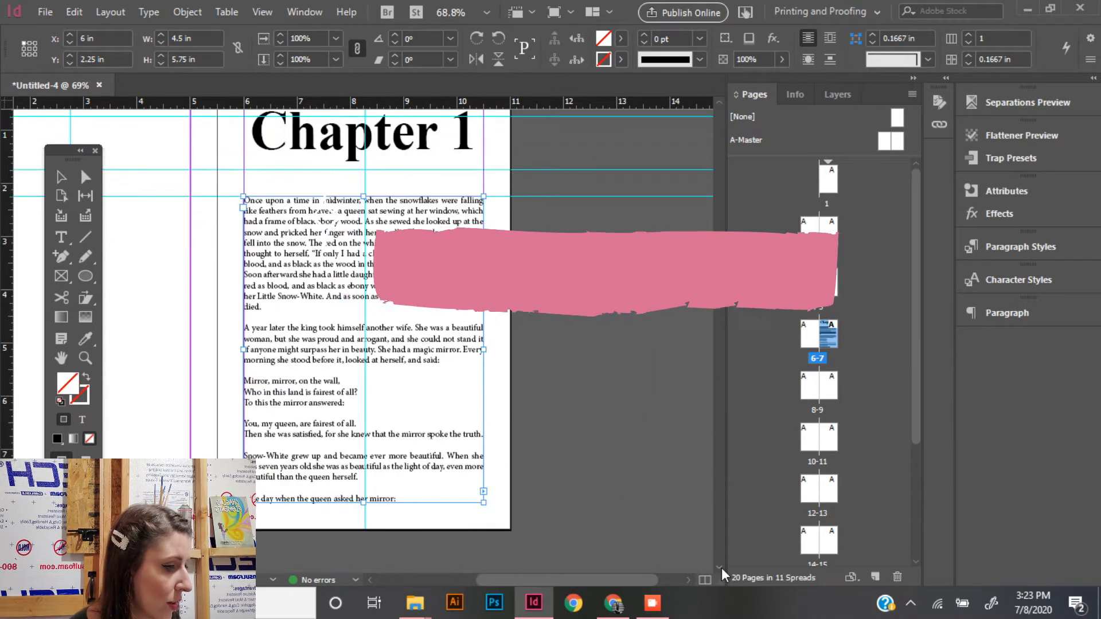
{"action": "double_click", "coordinate": [821, 395]}
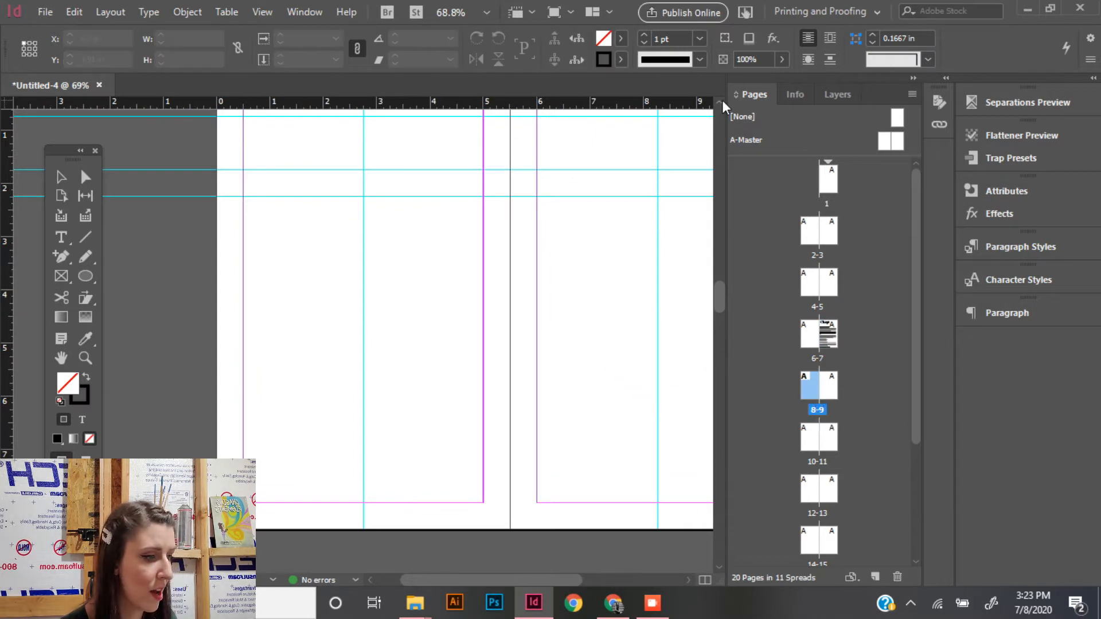
{"action": "left_click", "coordinate": [720, 102]}
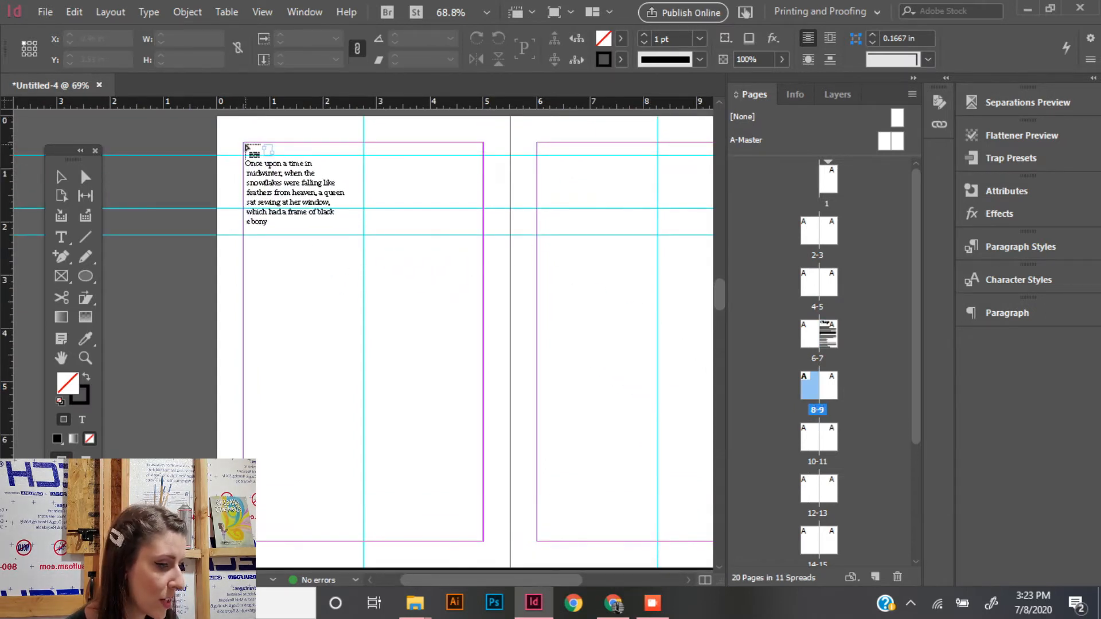
{"action": "left_click_drag", "start_coordinate": [244, 143], "coordinate": [485, 542]}
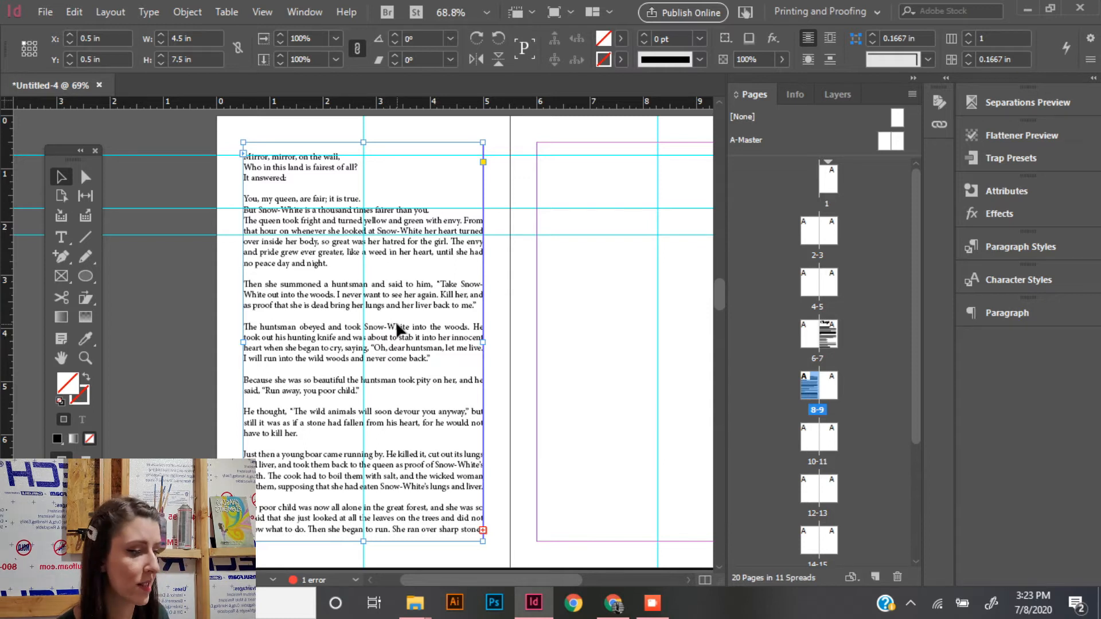
- Continue threading the story from page 8 into 4.5 x 7.5 in frames filling the margins of pages 9 and 10
{"action": "left_click", "coordinate": [483, 531]}
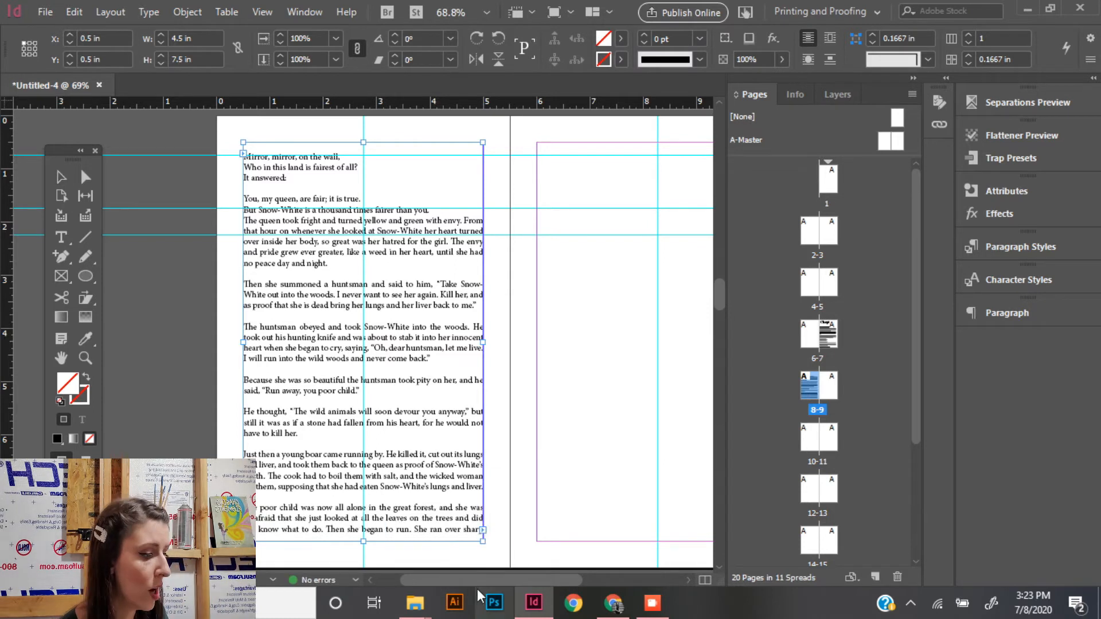
{"action": "left_click_drag", "start_coordinate": [471, 580], "coordinate": [519, 577]}
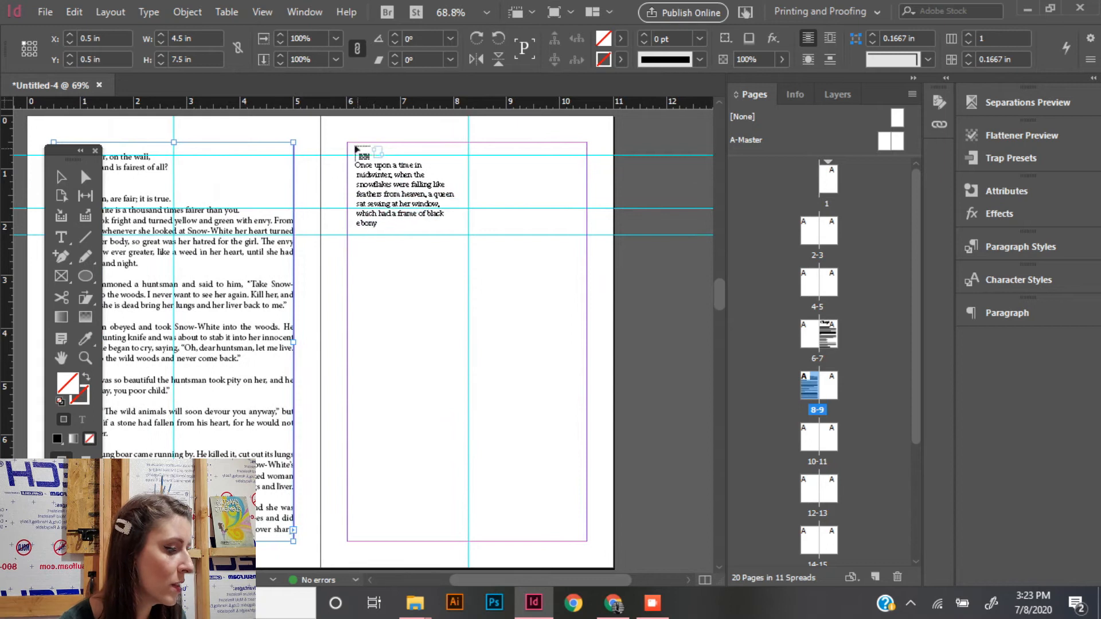
{"action": "left_click_drag", "start_coordinate": [348, 142], "coordinate": [586, 541]}
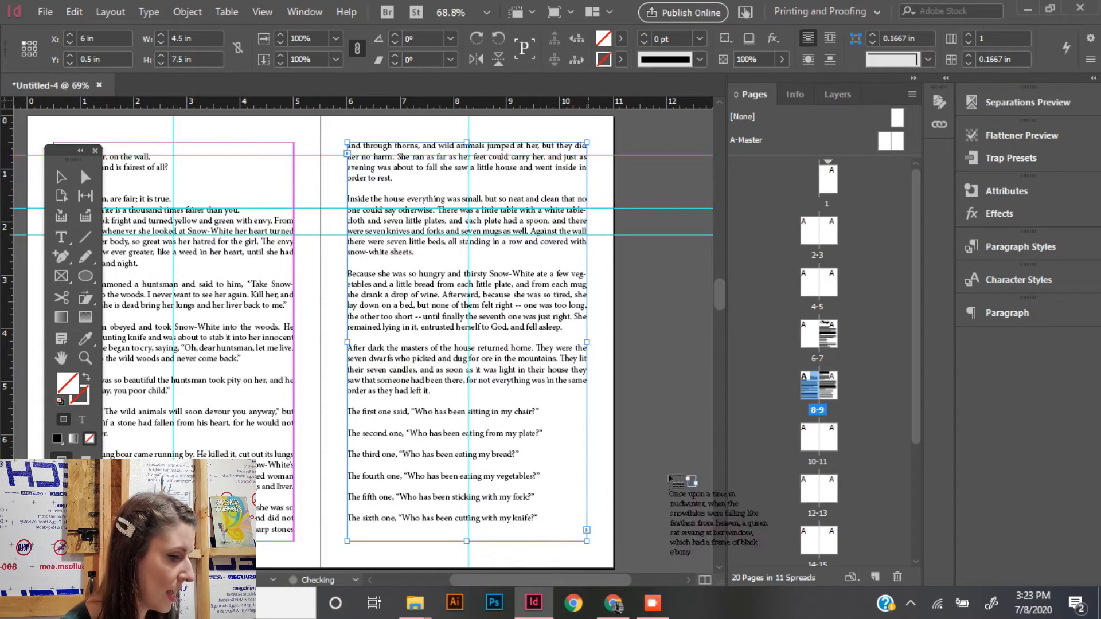
{"action": "double_click", "coordinate": [818, 441]}
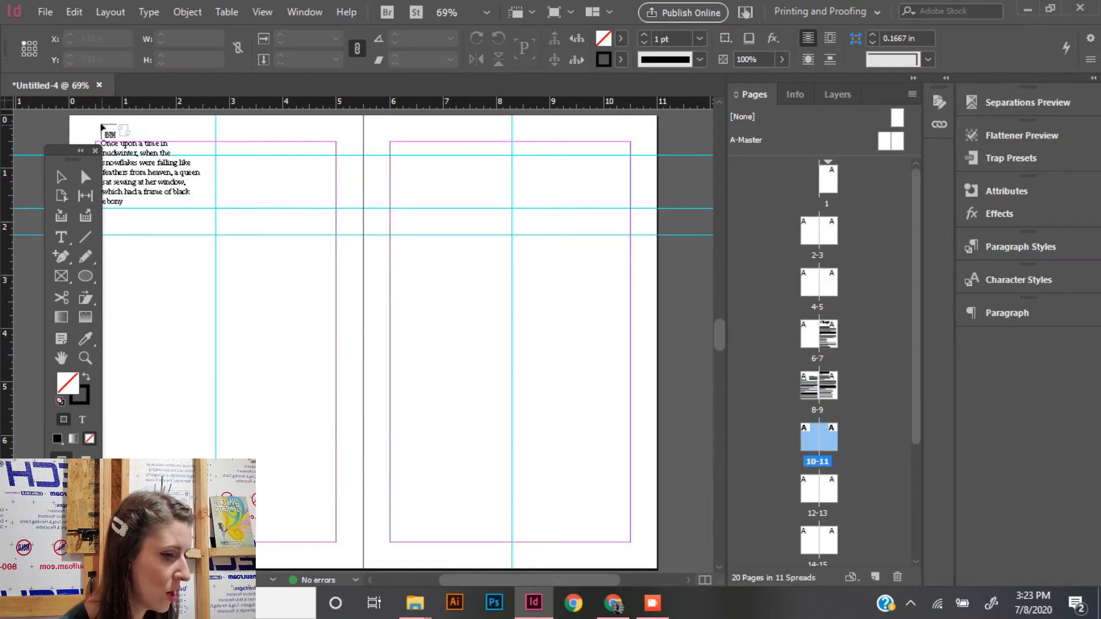
{"action": "left_click_drag", "start_coordinate": [96, 141], "coordinate": [336, 541]}
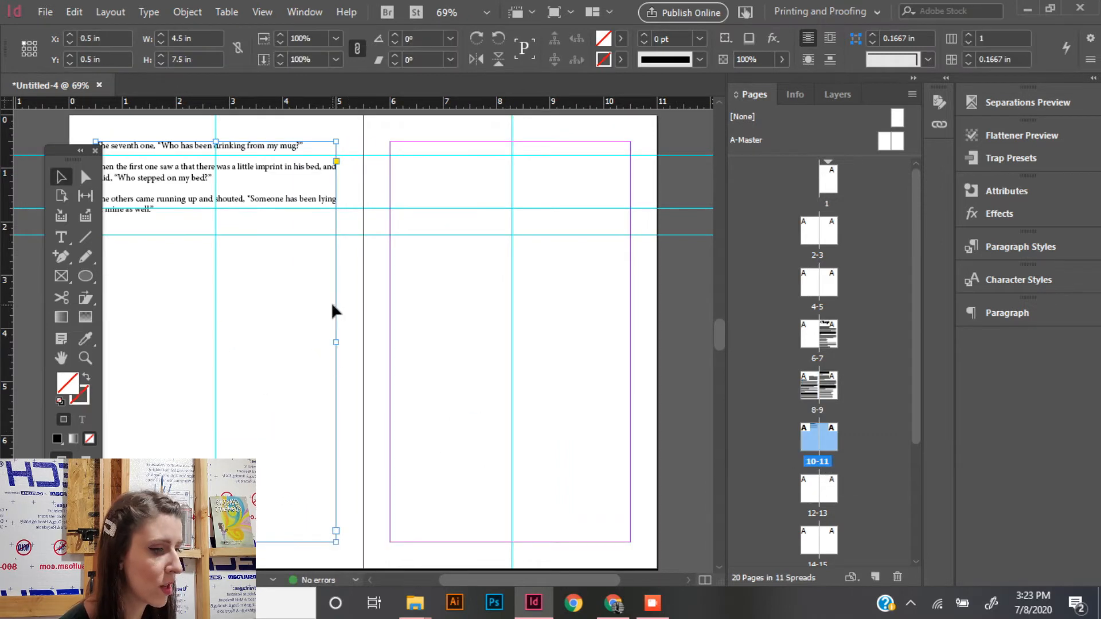
{"action": "left_click", "coordinate": [482, 250]}
- On page 11, add a centred "Chapter 2" heading in the TITLE style and draw a body text frame from the 2.25 in guide to the bottom margin
{"action": "left_click", "coordinate": [68, 237]}
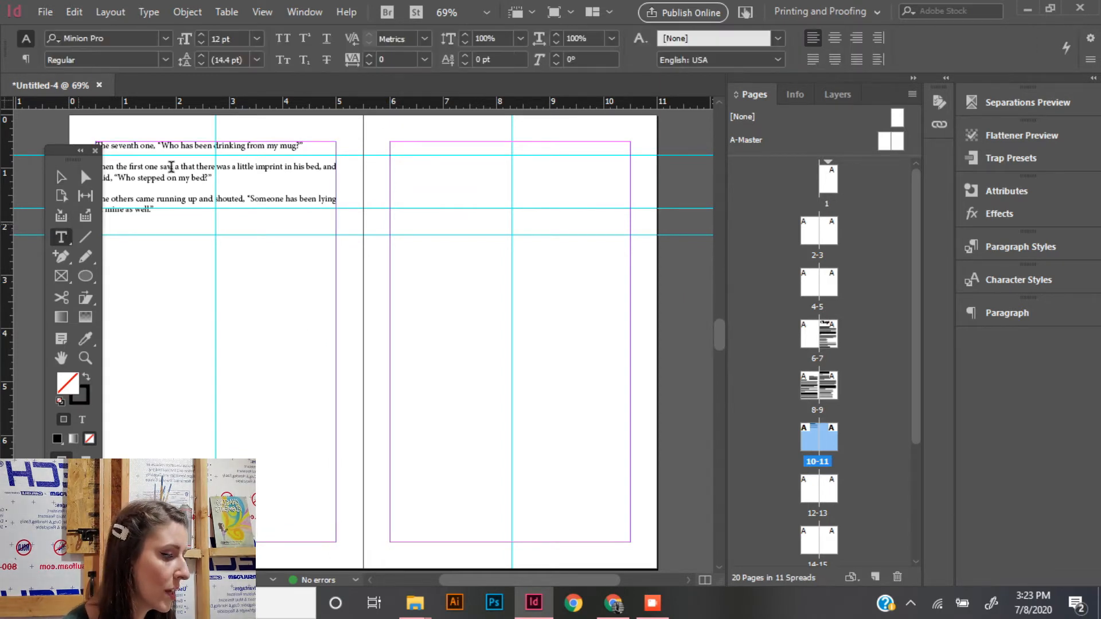
{"action": "left_click_drag", "start_coordinate": [391, 160], "coordinate": [631, 209]}
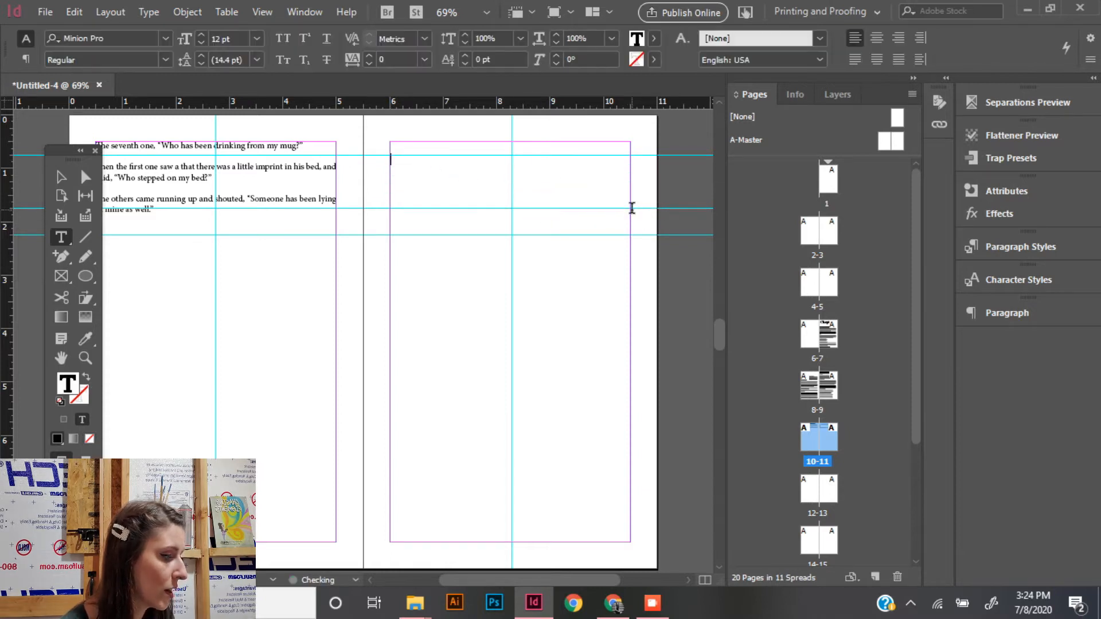
{"action": "left_click", "coordinate": [974, 279]}
{"action": "left_click", "coordinate": [824, 193]}
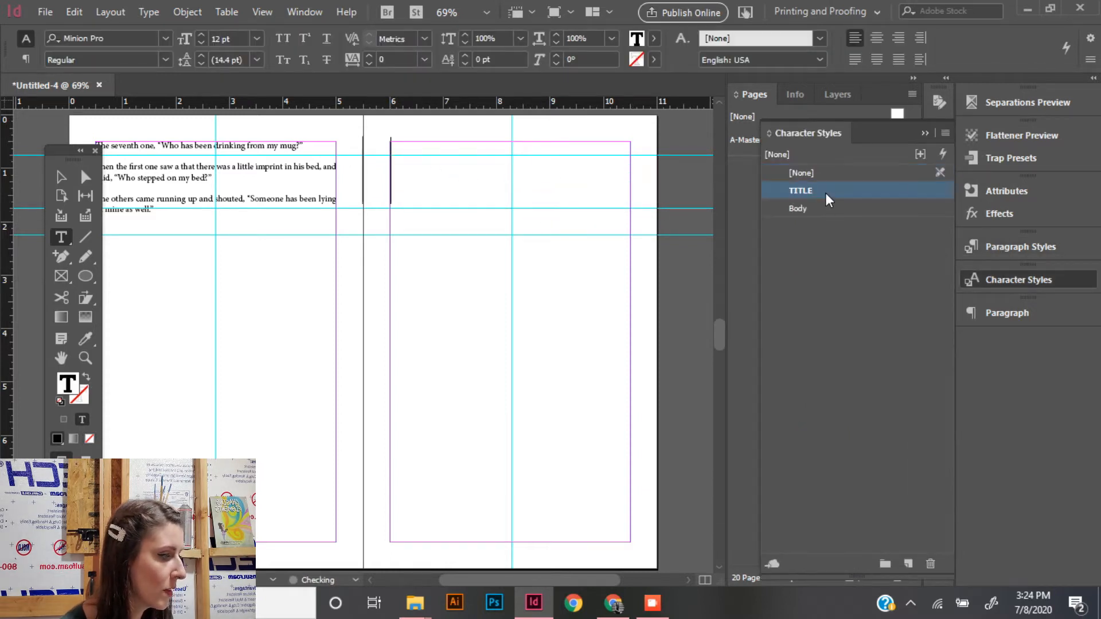
{"action": "left_click", "coordinate": [878, 38]}
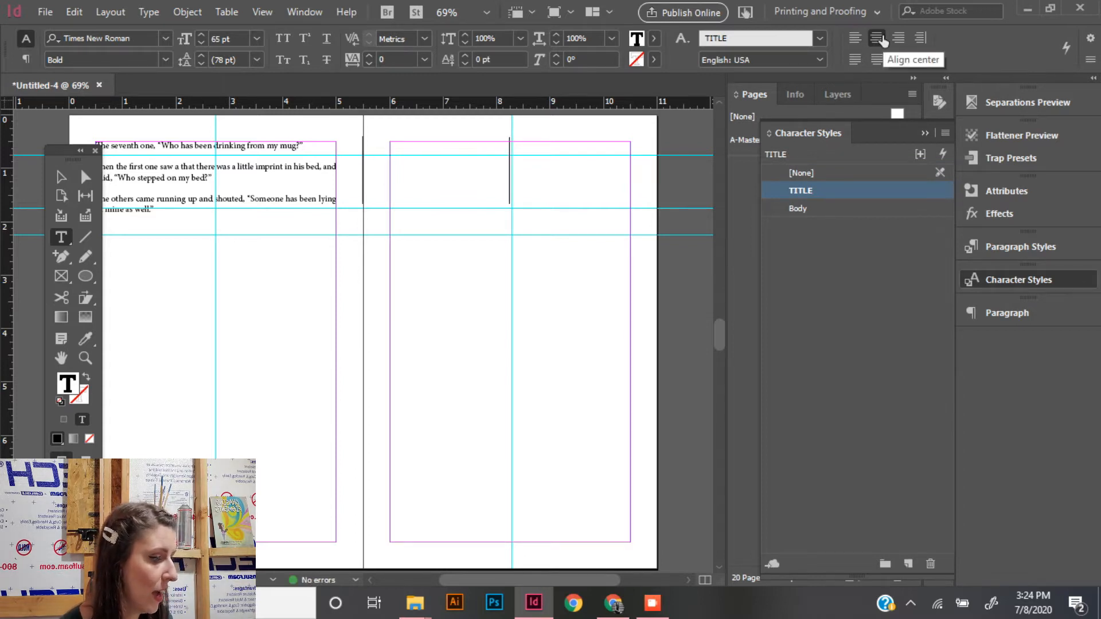
{"action": "type", "text": "Chapter 2"}
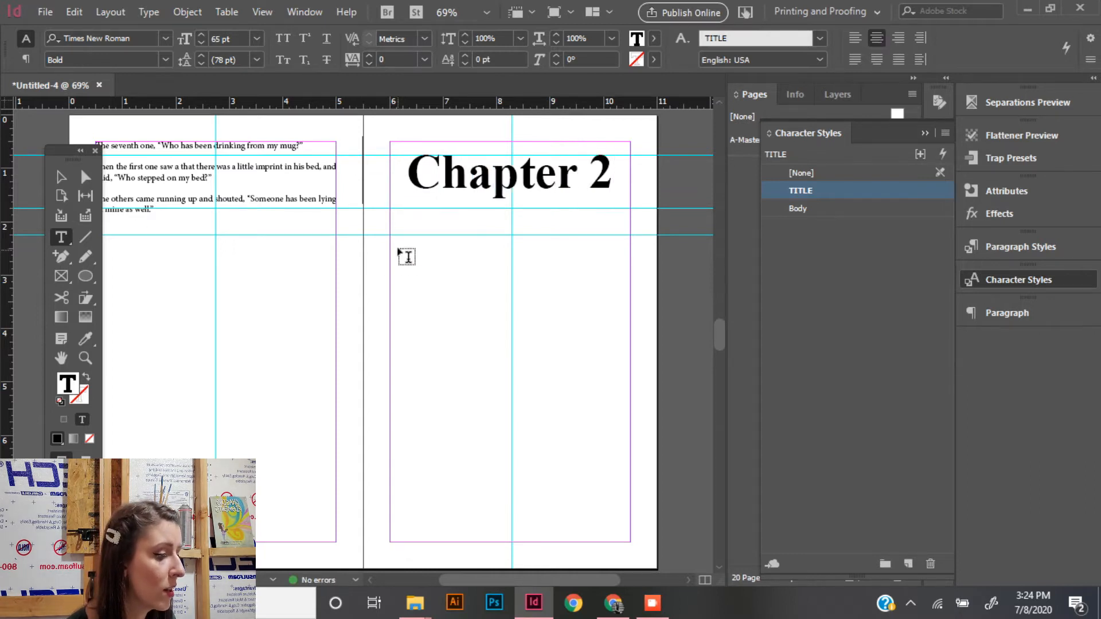
{"action": "left_click_drag", "start_coordinate": [392, 236], "coordinate": [629, 537]}
{"action": "mouse_move", "coordinate": [618, 612]}
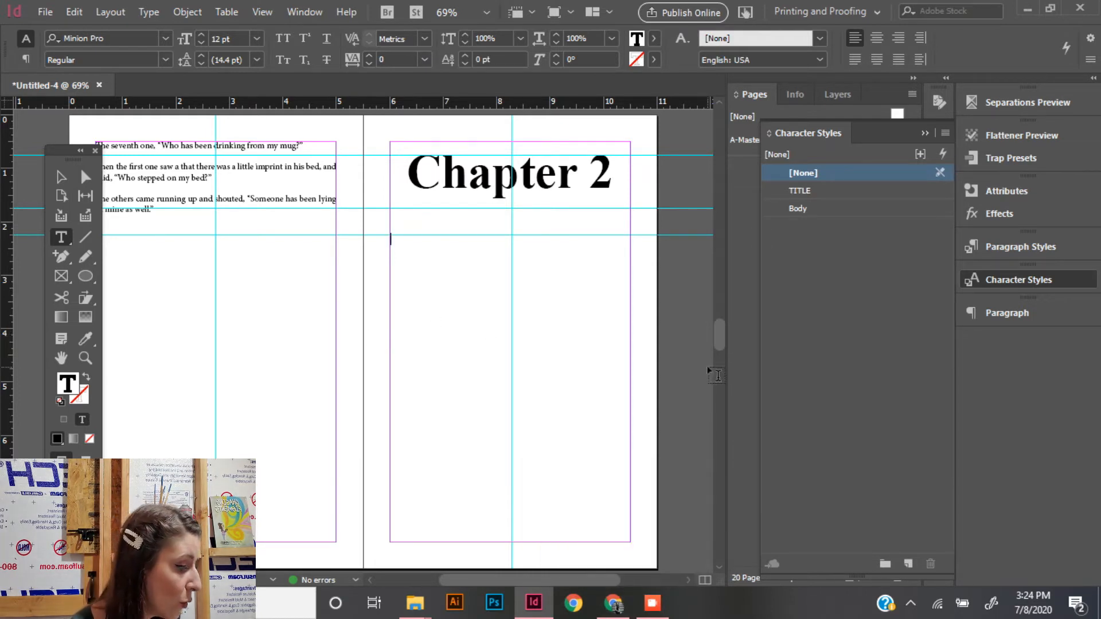
- Select the whole threaded story beginning under Chapter 1 and set its leading to 16 pt
{"action": "left_click_drag", "start_coordinate": [715, 343], "coordinate": [733, 258]}
{"action": "left_click", "coordinate": [515, 385]}
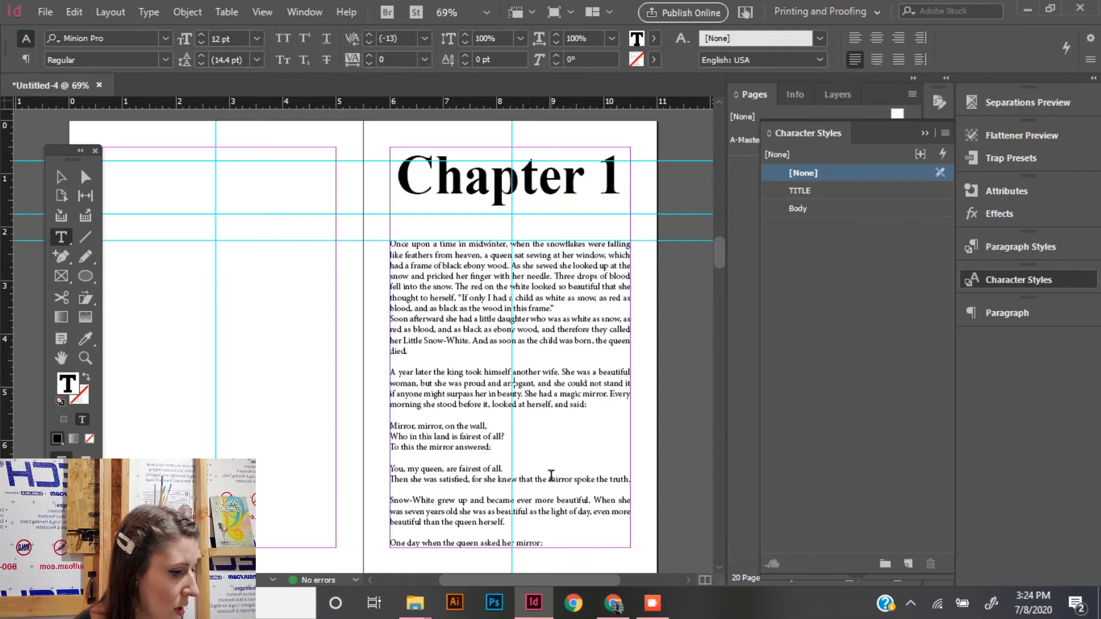
{"action": "left_click_drag", "start_coordinate": [553, 542], "coordinate": [350, 238]}
{"action": "scroll", "coordinate": [471, 343], "scroll_direction": "down", "scroll_amount": 2}
{"action": "scroll", "coordinate": [471, 343], "scroll_direction": "down", "scroll_amount": 9}
{"action": "scroll", "coordinate": [472, 342], "scroll_direction": "up", "scroll_amount": 19}
{"action": "scroll", "coordinate": [472, 342], "scroll_direction": "down", "scroll_amount": 12}
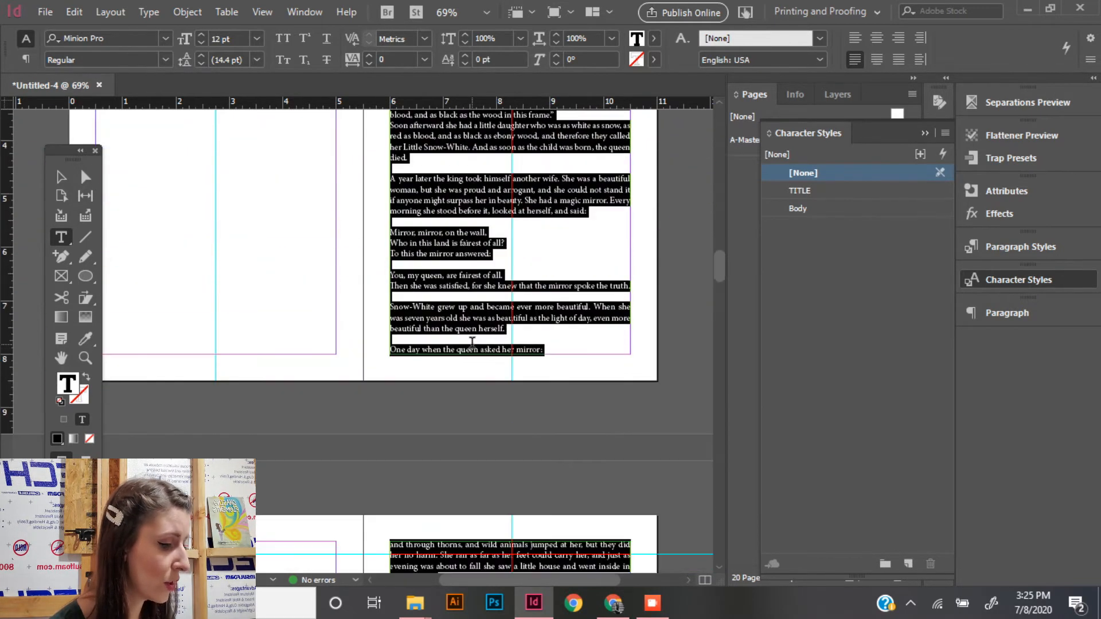
{"action": "scroll", "coordinate": [472, 342], "scroll_direction": "up", "scroll_amount": 7}
{"action": "scroll", "coordinate": [471, 342], "scroll_direction": "down", "scroll_amount": 1}
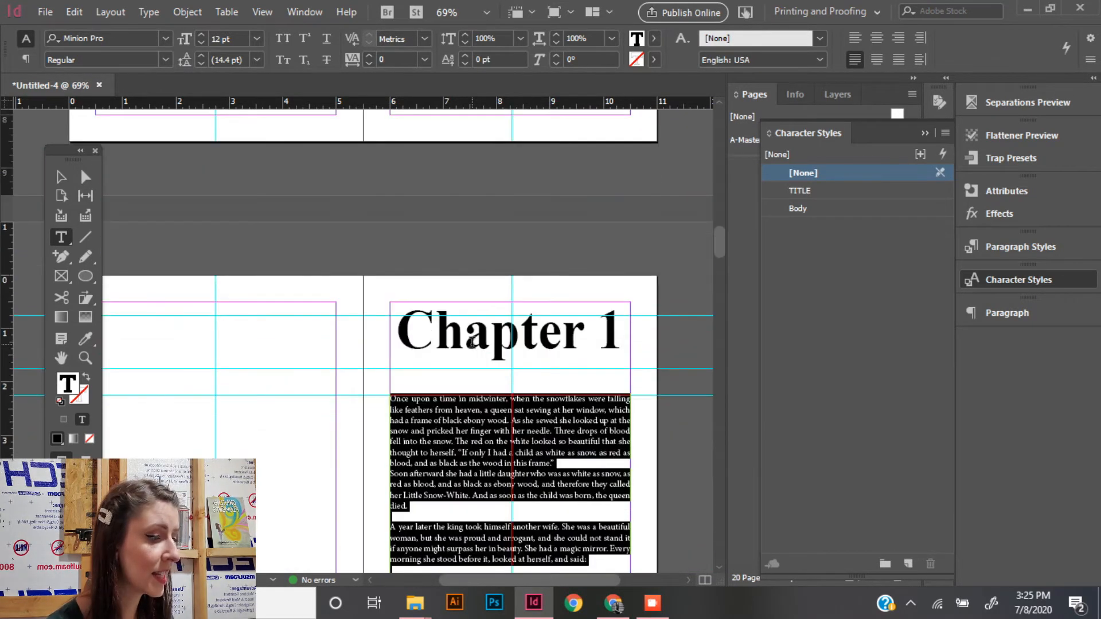
{"action": "left_click", "coordinate": [198, 58]}
{"action": "left_click", "coordinate": [199, 58]}
{"action": "left_click", "coordinate": [199, 58]}
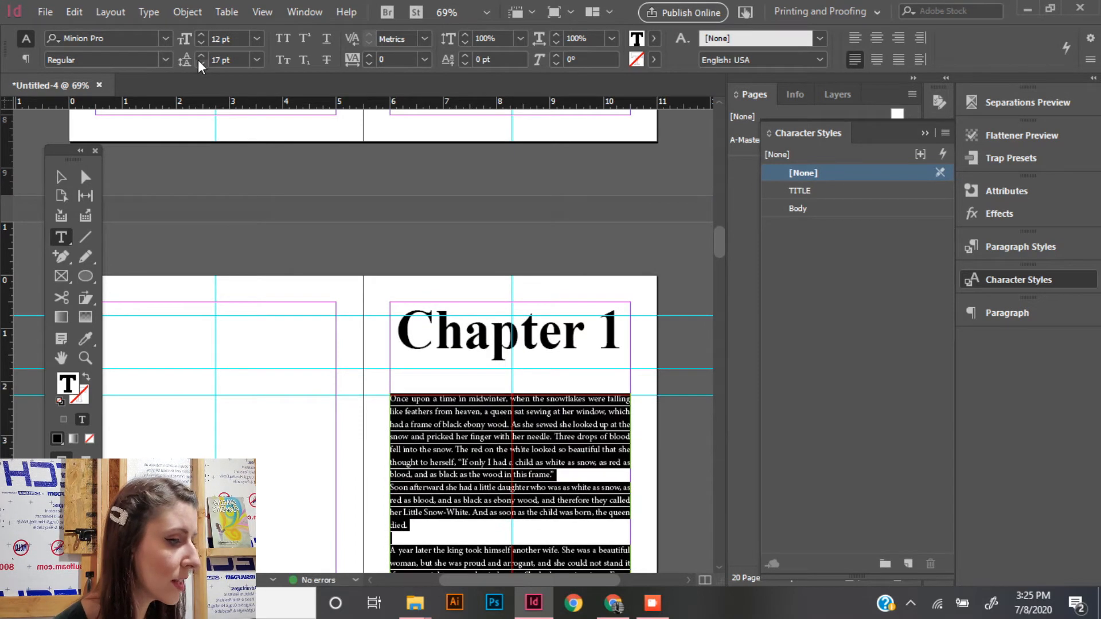
{"action": "left_click", "coordinate": [198, 60]}
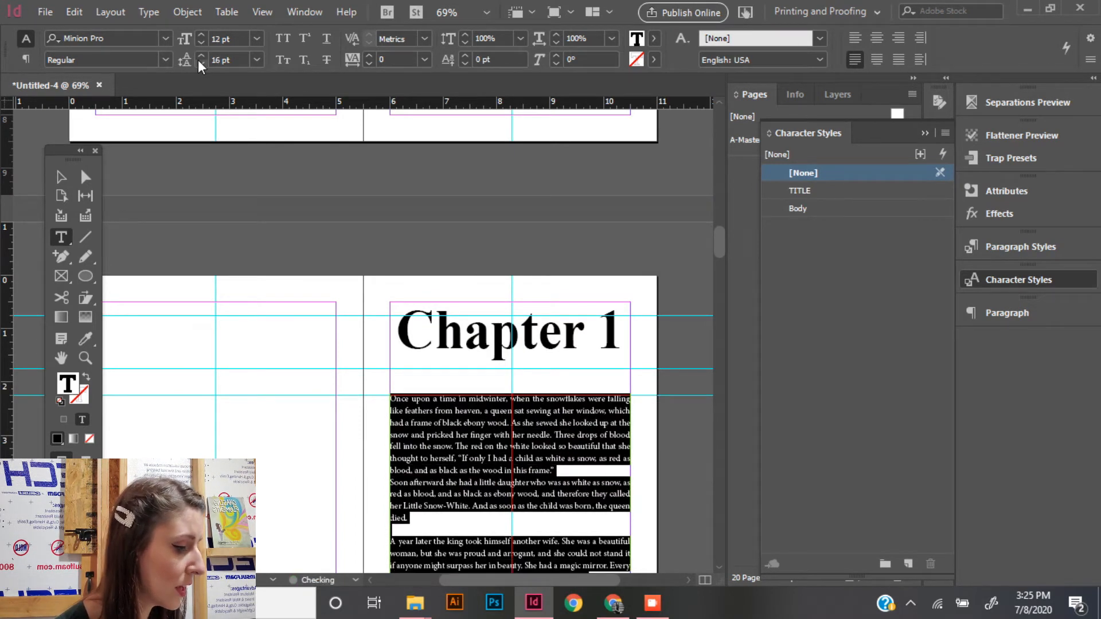
{"action": "left_click", "coordinate": [510, 506]}
{"action": "scroll", "coordinate": [510, 506], "scroll_direction": "down", "scroll_amount": 20}
{"action": "scroll", "coordinate": [510, 505], "scroll_direction": "up", "scroll_amount": 20}
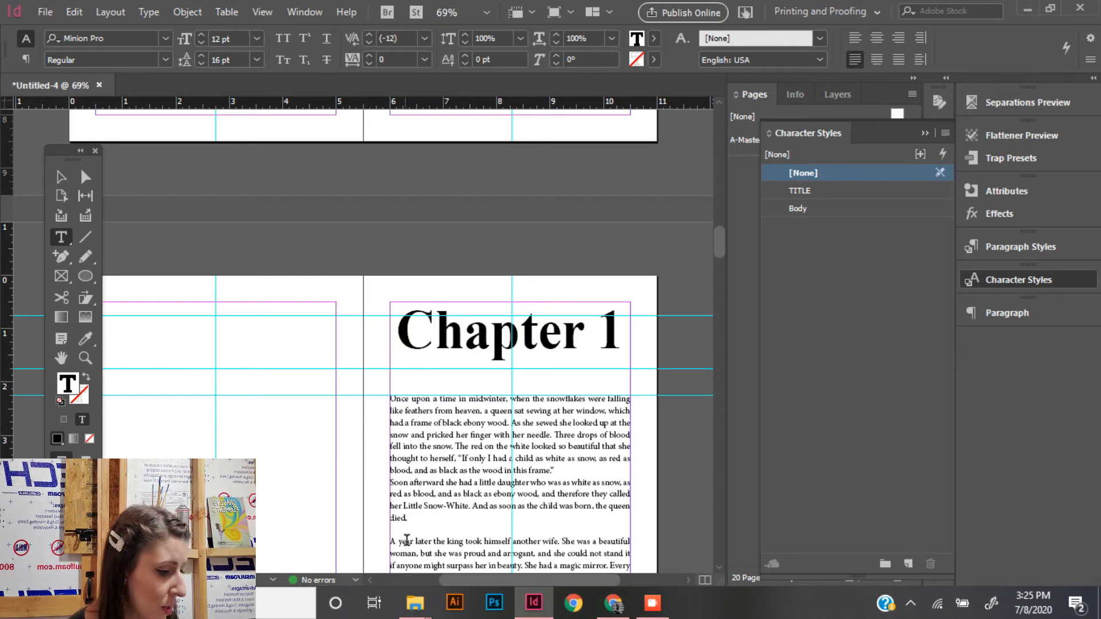
- Slant the word "year" in the paragraph starting "A year later" with a 23° skew
{"action": "double_click", "coordinate": [413, 540]}
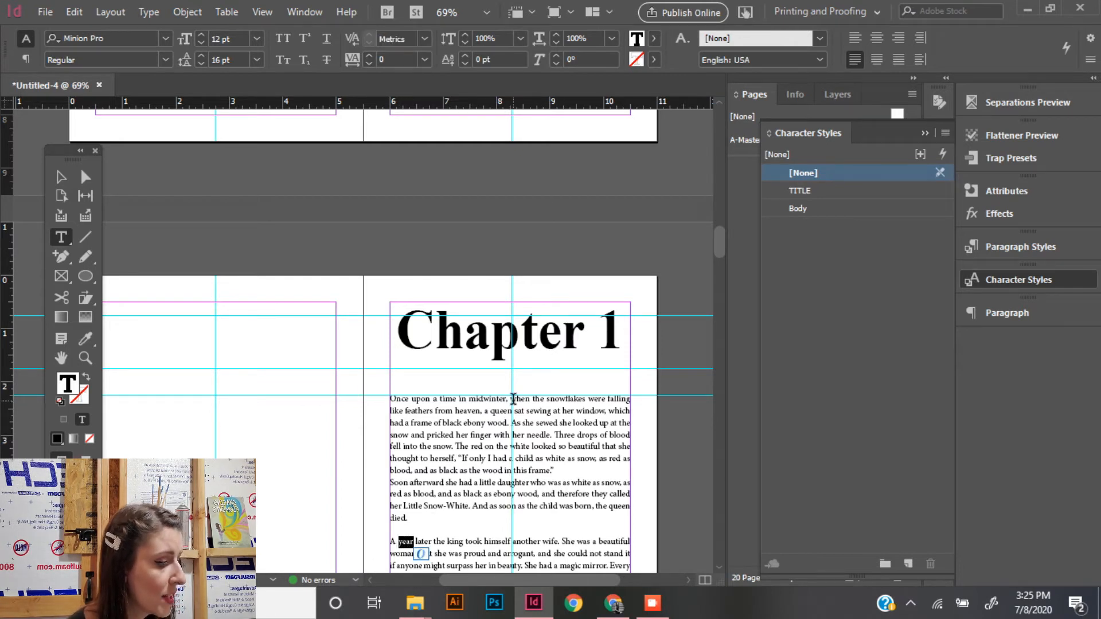
{"action": "left_click_drag", "start_coordinate": [718, 237], "coordinate": [718, 254]}
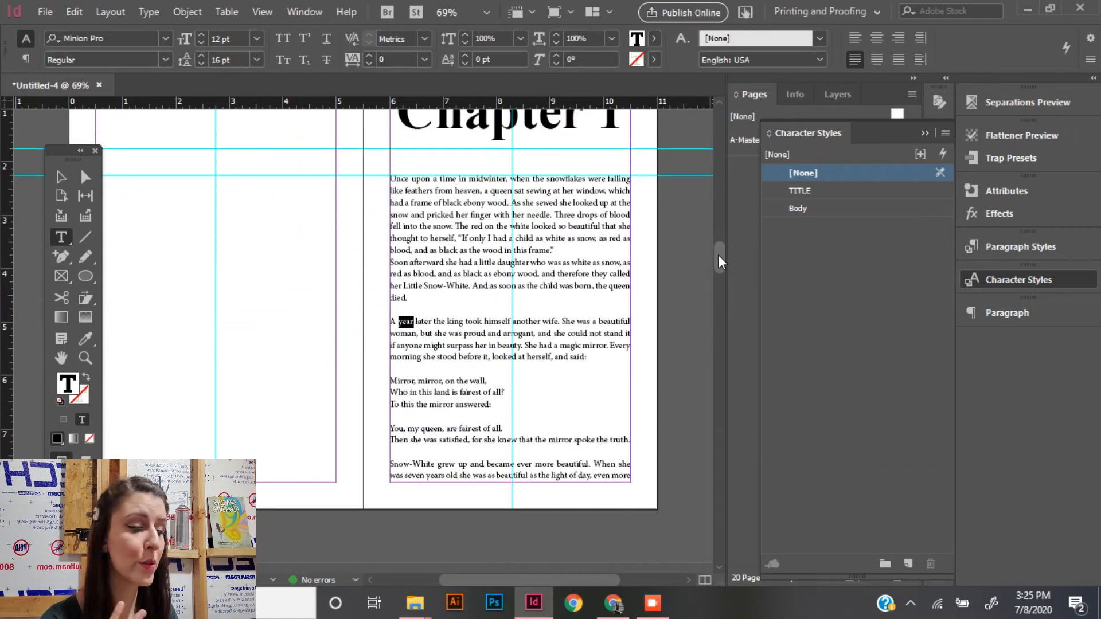
{"action": "key", "text": "ctrl+equal"}
{"action": "key", "text": "ctrl+equal"}
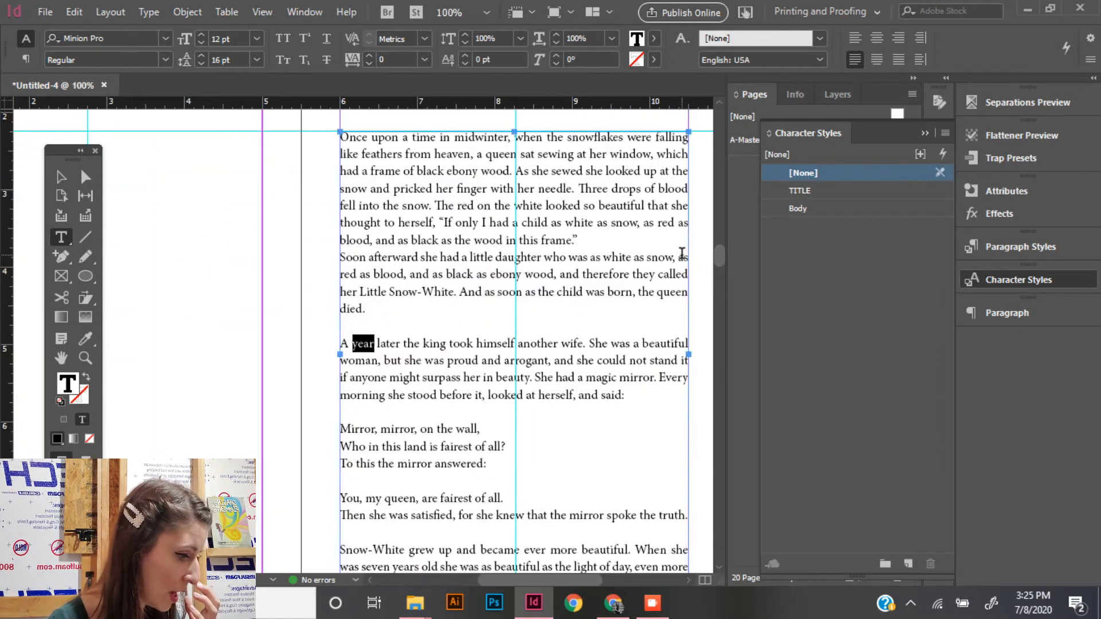
{"action": "key", "text": "ctrl+minus"}
{"action": "key", "text": "ctrl+minus"}
{"action": "key", "text": "ctrl+equal"}
{"action": "key", "text": "ctrl+equal"}
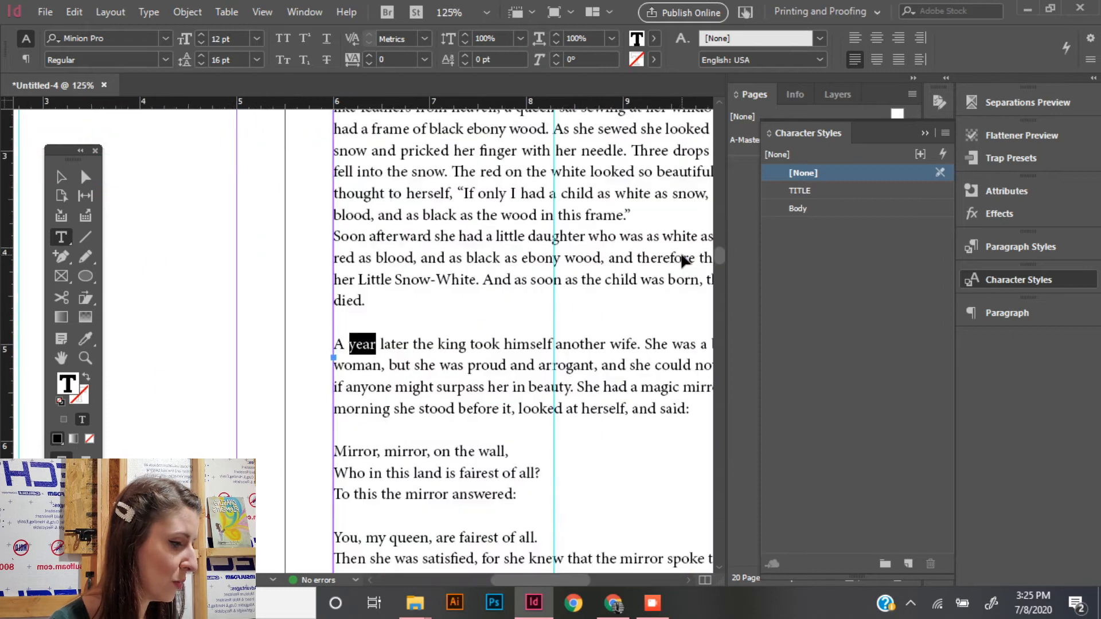
{"action": "left_click", "coordinate": [554, 56]}
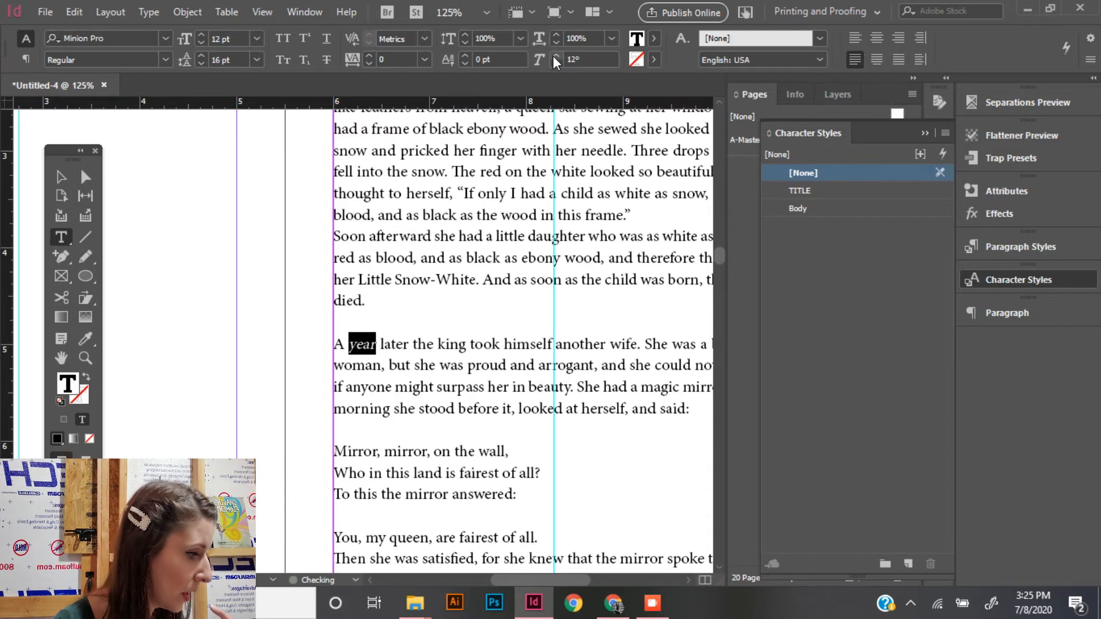
{"action": "left_click", "coordinate": [554, 57]}
{"action": "left_click", "coordinate": [554, 57]}
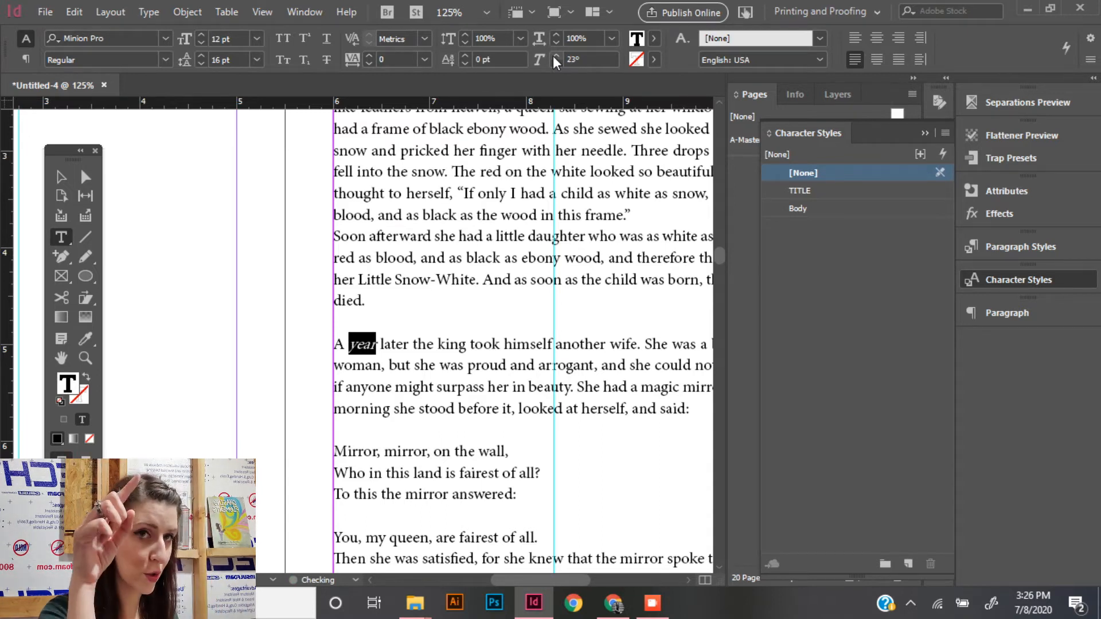
{"action": "left_click", "coordinate": [449, 424]}
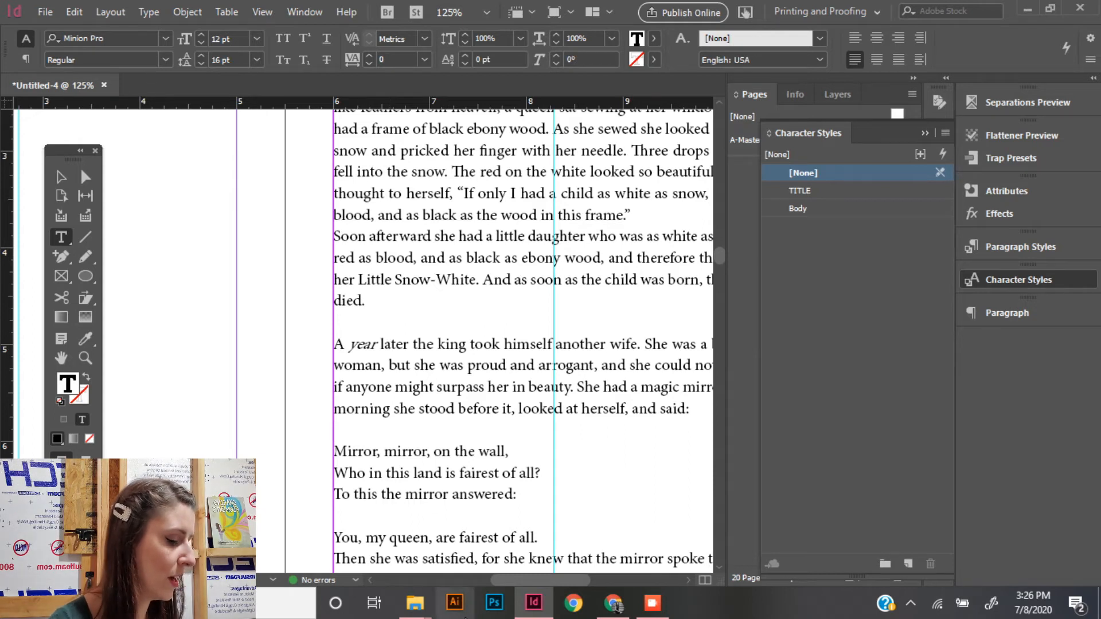
- Open the A-Master spread for editing
{"action": "scroll", "coordinate": [542, 384], "scroll_direction": "down", "scroll_amount": 5}
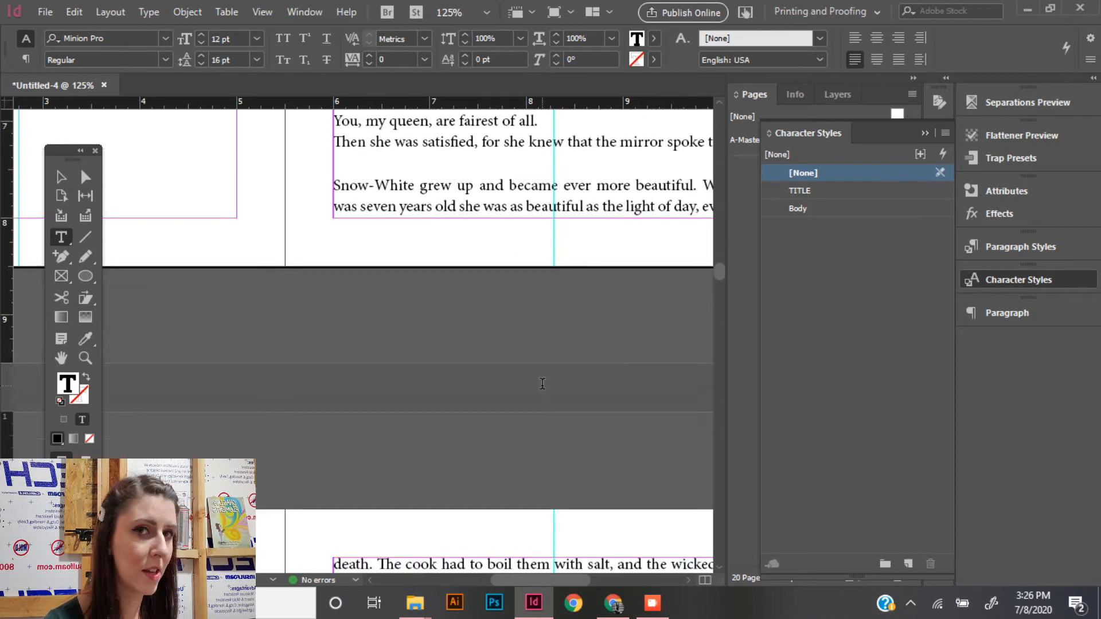
{"action": "key", "text": "ctrl+minus"}
{"action": "key", "text": "ctrl+minus"}
{"action": "key", "text": "ctrl+minus"}
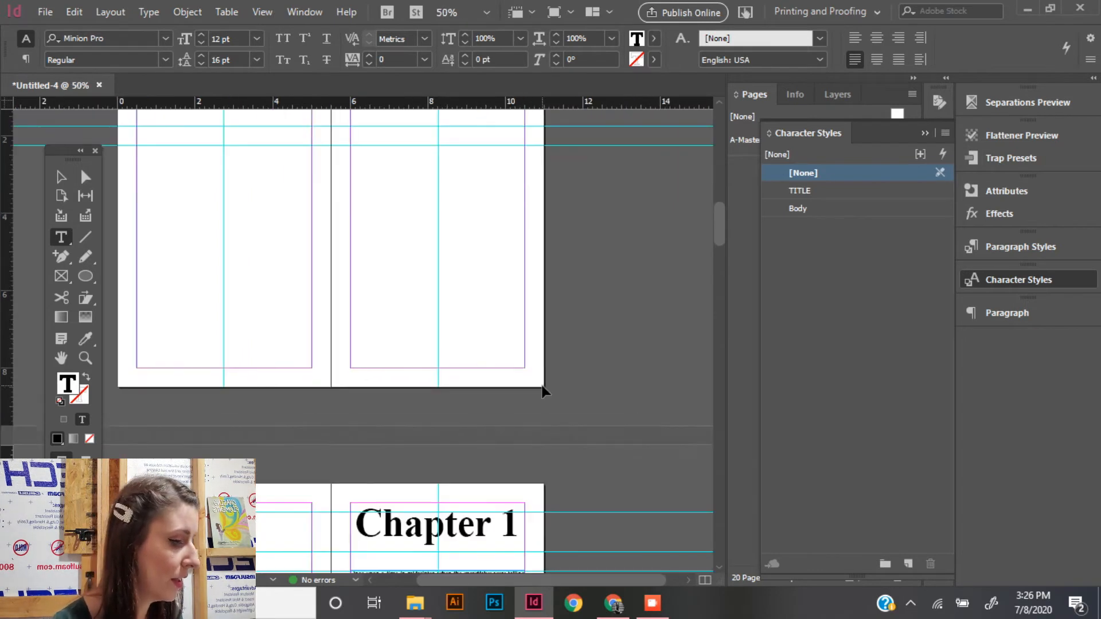
{"action": "key", "text": "ctrl+minus"}
{"action": "key", "text": "ctrl+equal"}
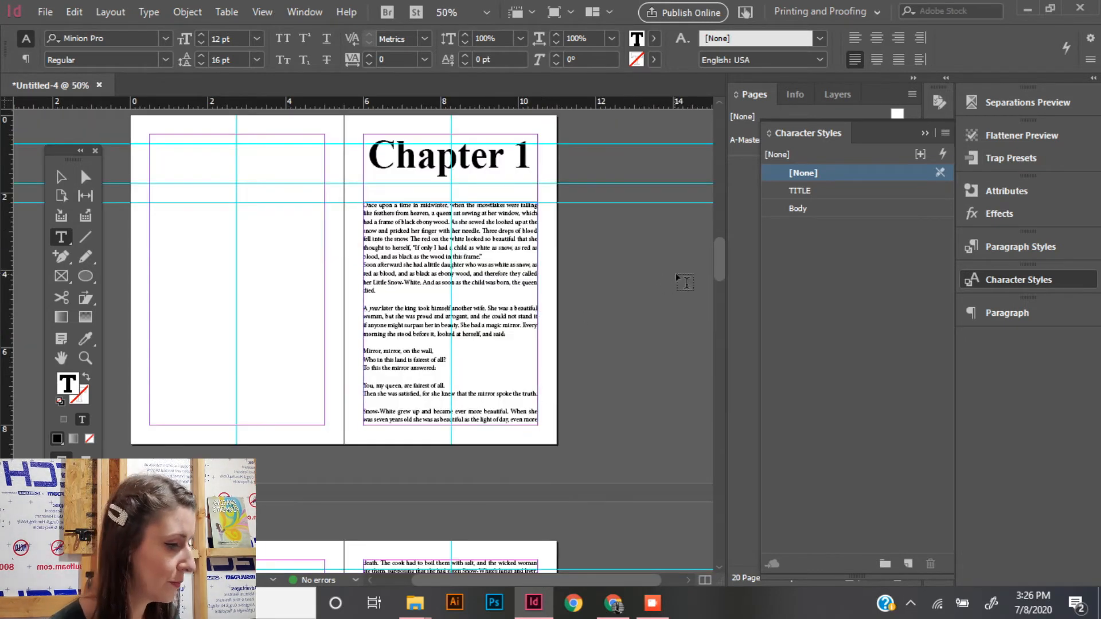
{"action": "left_click_drag", "start_coordinate": [721, 252], "coordinate": [721, 126]}
{"action": "left_click", "coordinate": [922, 134]}
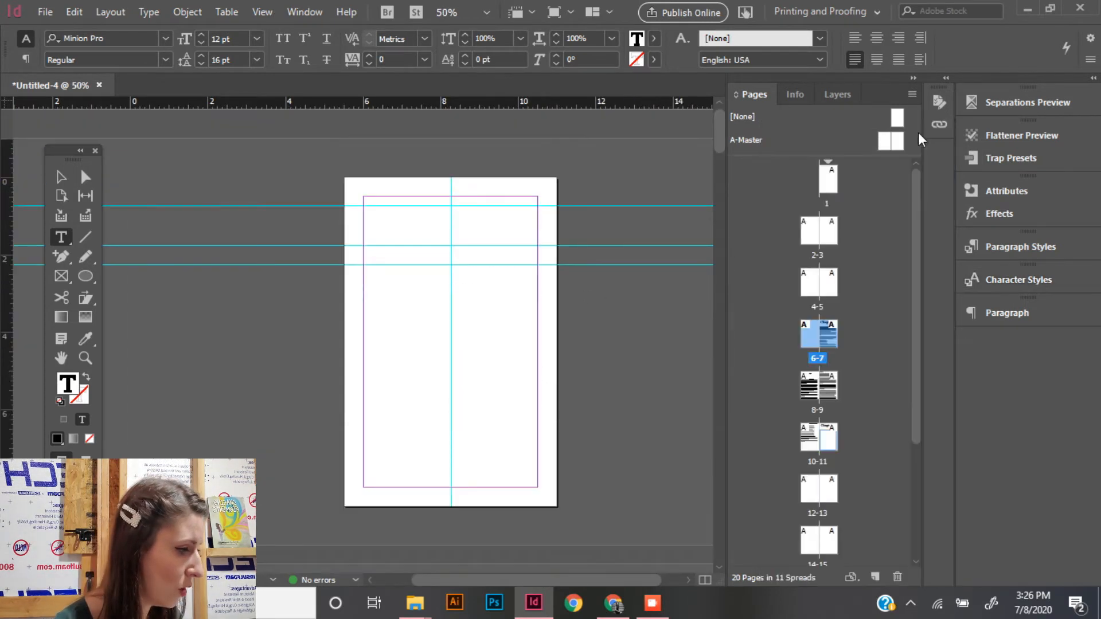
{"action": "double_click", "coordinate": [883, 143]}
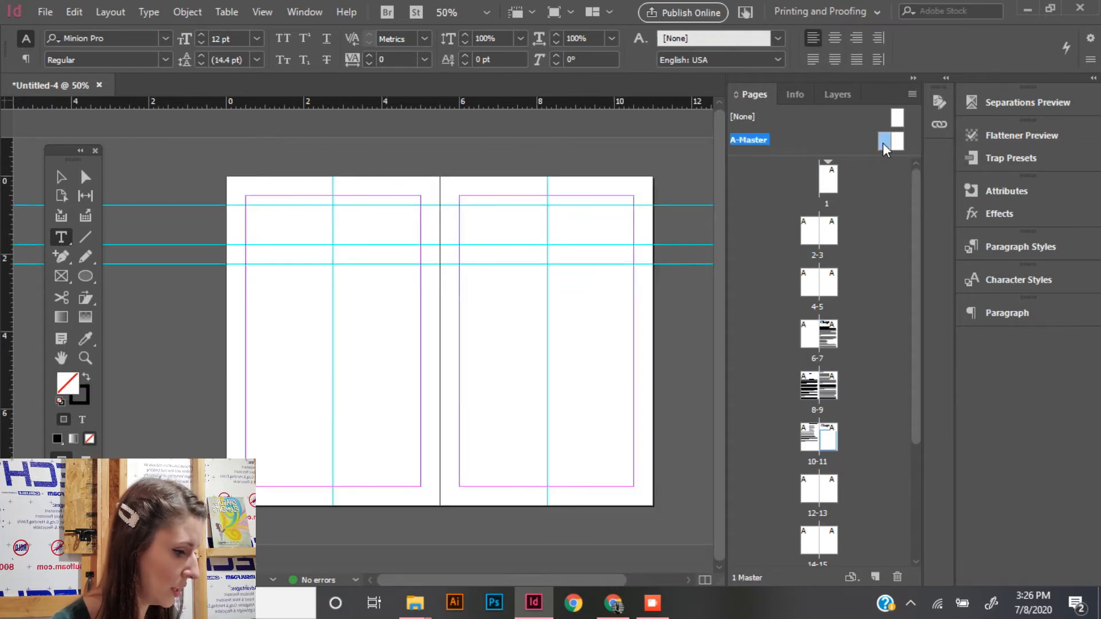
- Draw a text frame about 0.475 x 0.325 in under the left master page's bottom margin and insert a current page number marker
{"action": "left_click_drag", "start_coordinate": [326, 486], "coordinate": [342, 498]}
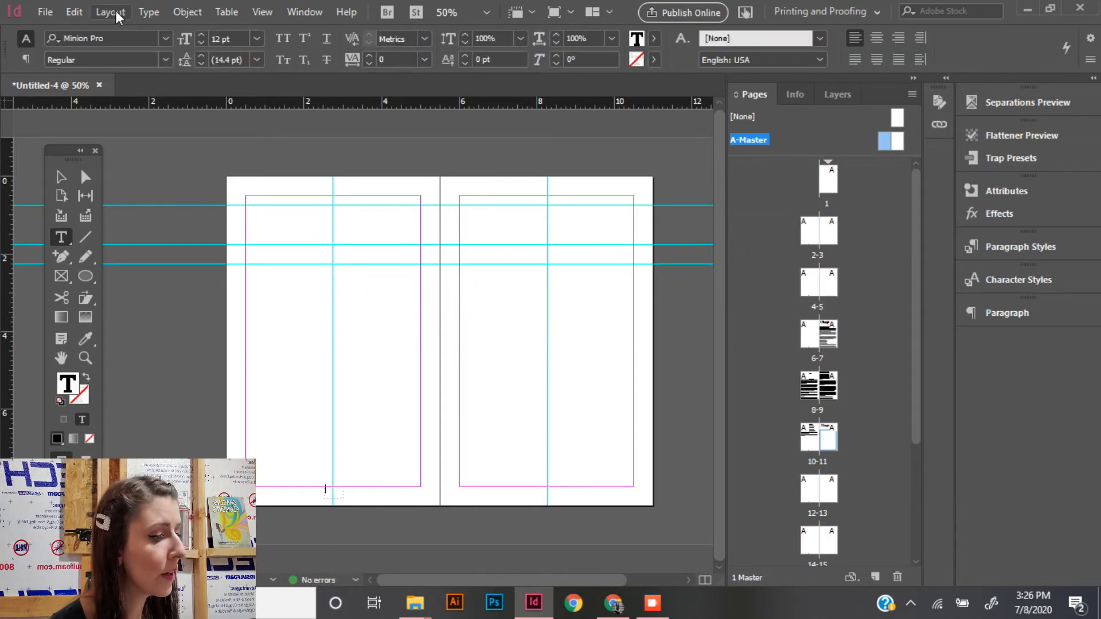
{"action": "left_click", "coordinate": [148, 14]}
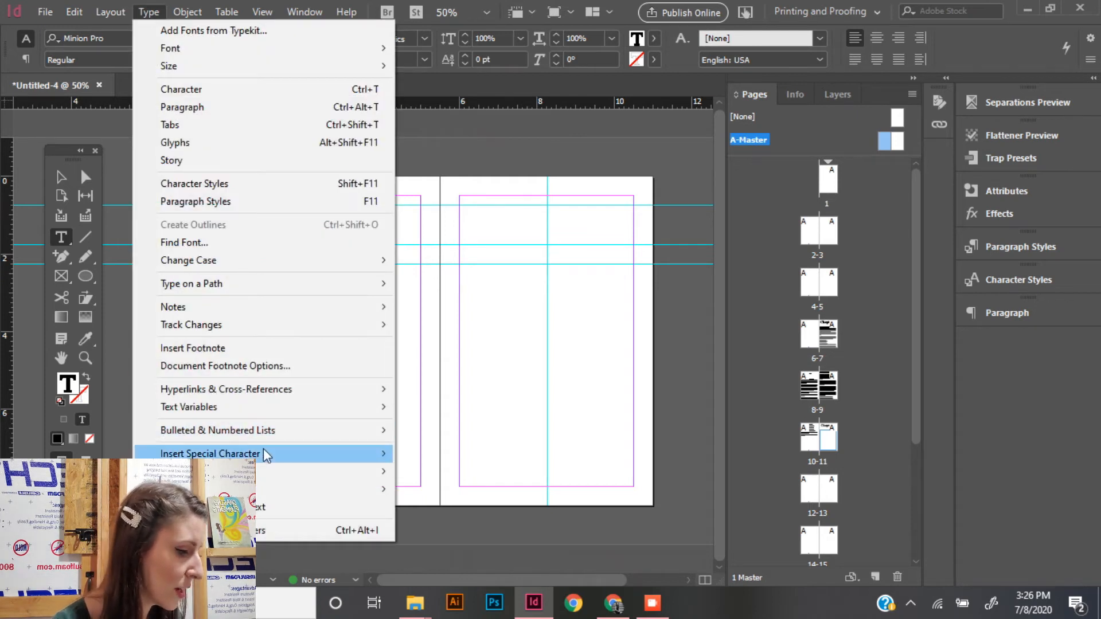
{"action": "mouse_move", "coordinate": [267, 456]}
{"action": "mouse_move", "coordinate": [536, 453]}
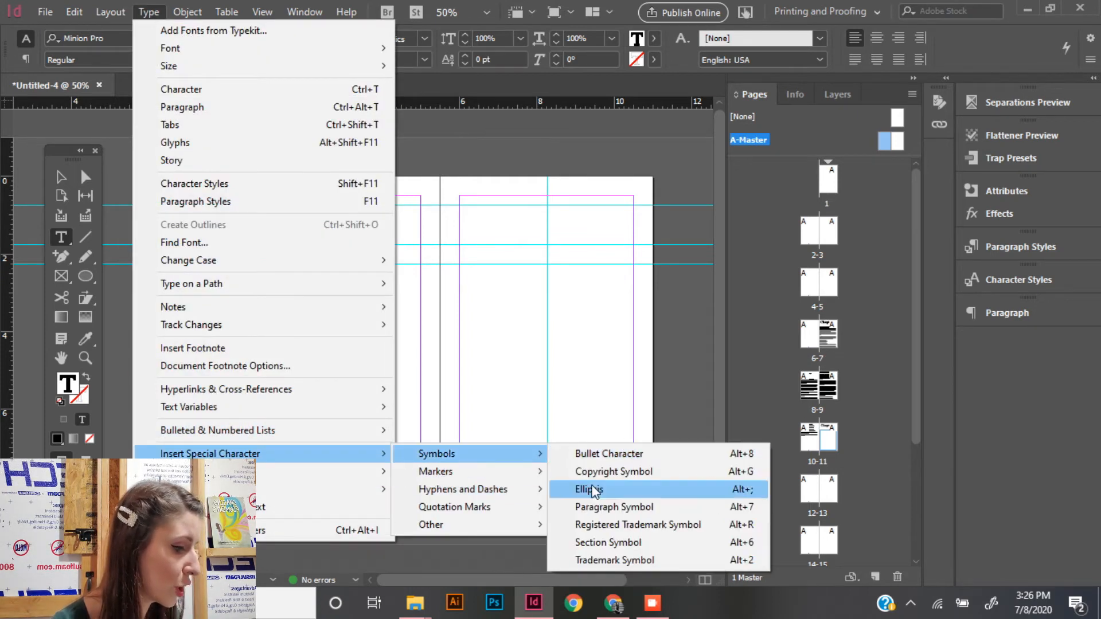
{"action": "mouse_move", "coordinate": [459, 471]}
{"action": "left_click", "coordinate": [579, 472]}
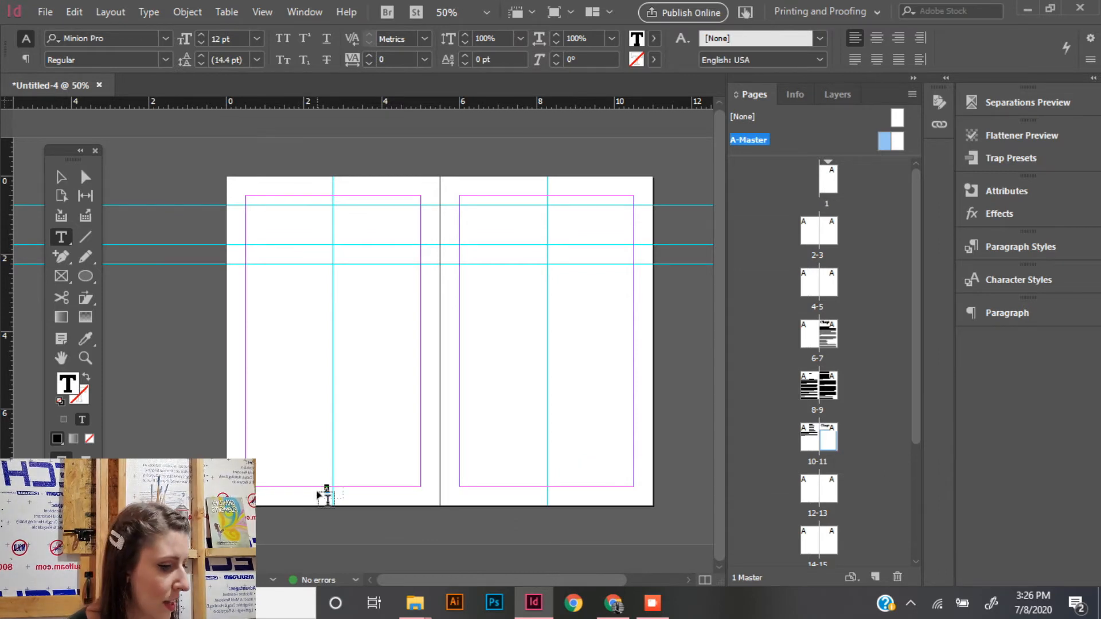
- Set the left master page's page number marker to 19 pt and centre-align it
{"action": "left_click", "coordinate": [202, 35]}
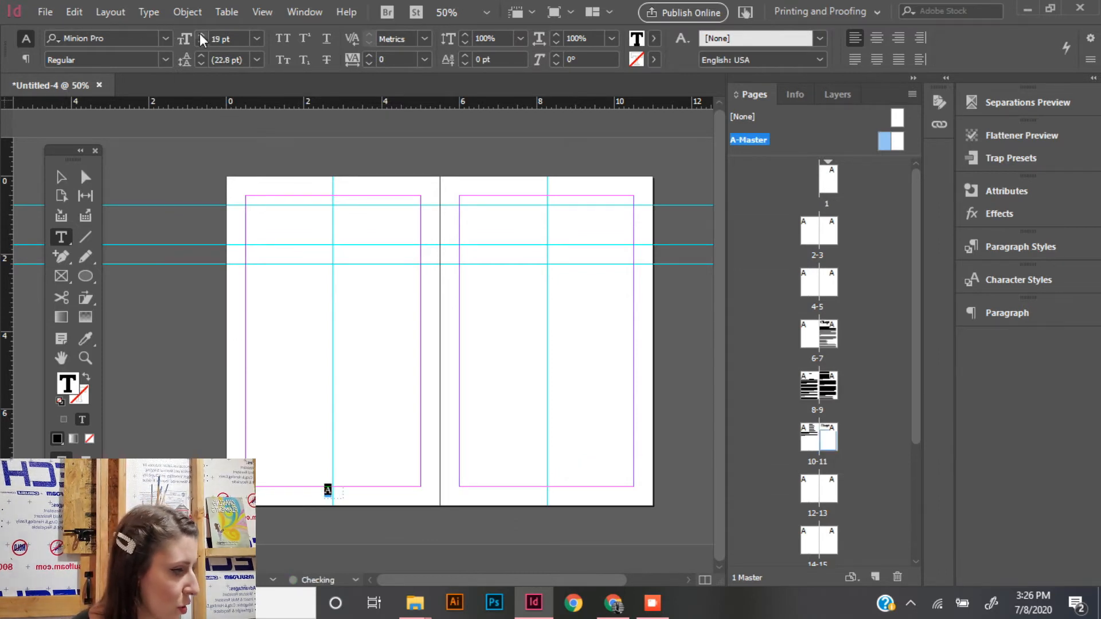
{"action": "left_click", "coordinate": [878, 39]}
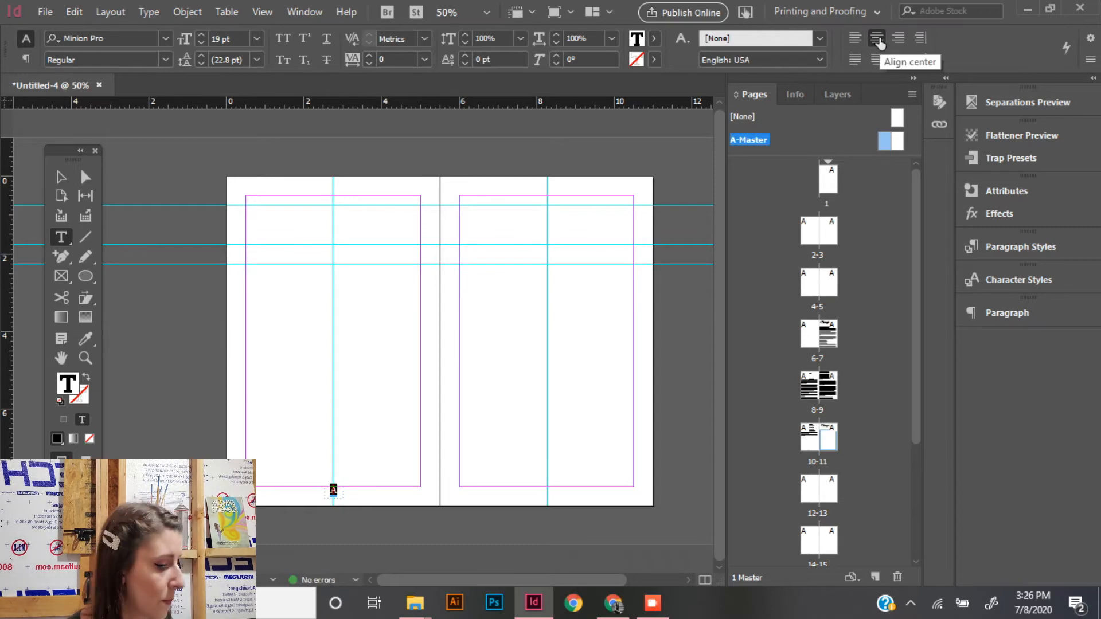
{"action": "left_click", "coordinate": [62, 179]}
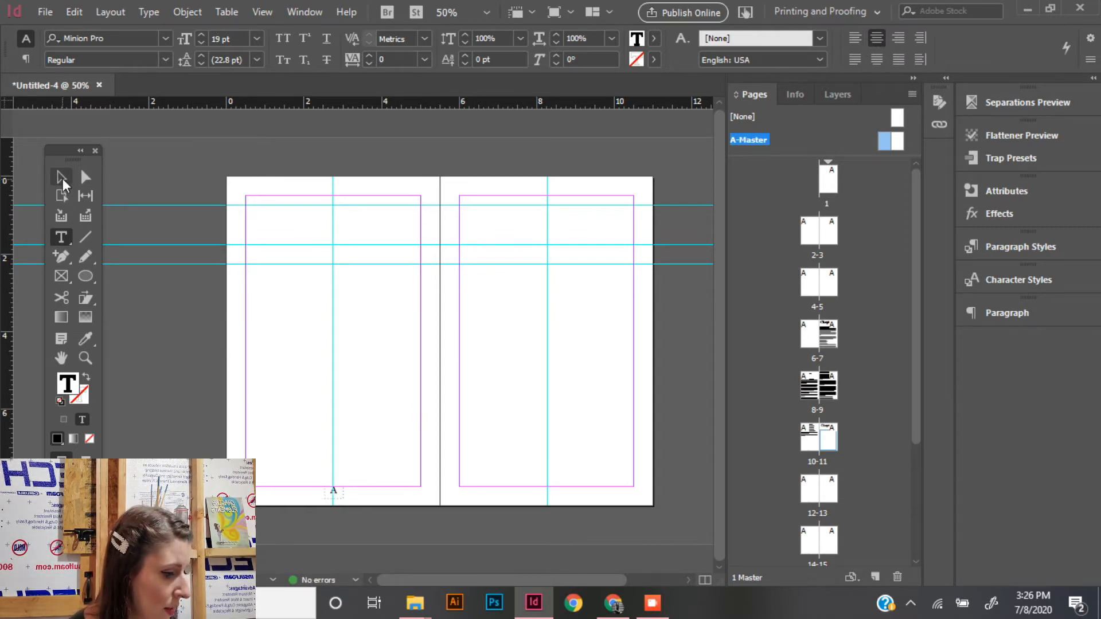
- Duplicate the page number frame onto the right master page, placing it on the vertical centre guide below the bottom margin
{"action": "left_click", "coordinate": [62, 179]}
{"action": "key", "text": "ctrl+c"}
{"action": "key", "text": "ctrl+v"}
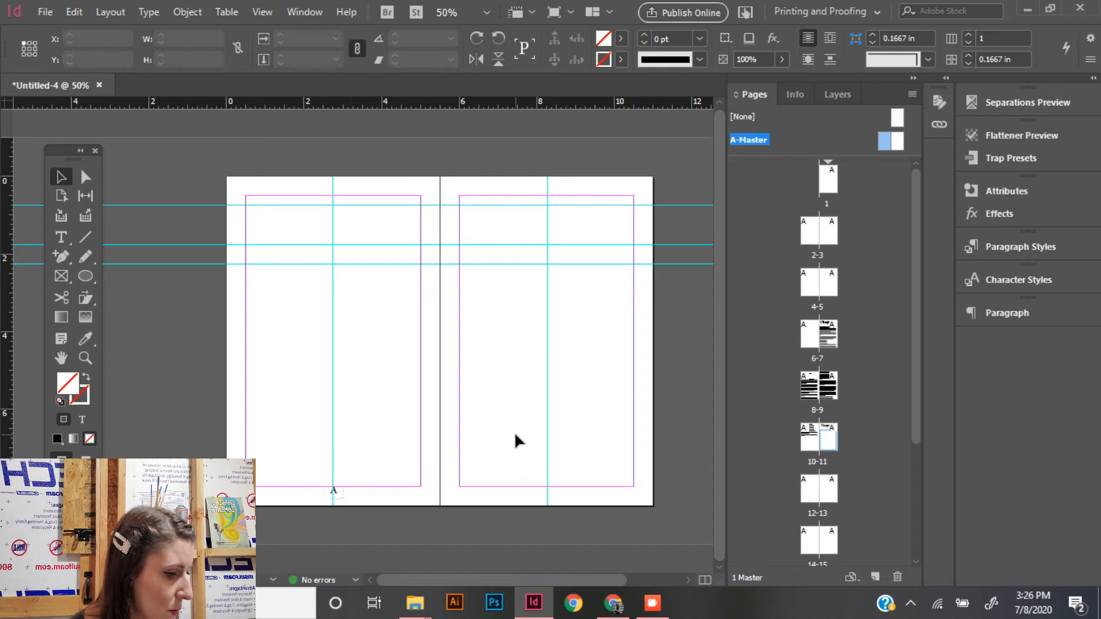
{"action": "left_click_drag", "start_coordinate": [369, 351], "coordinate": [549, 497]}
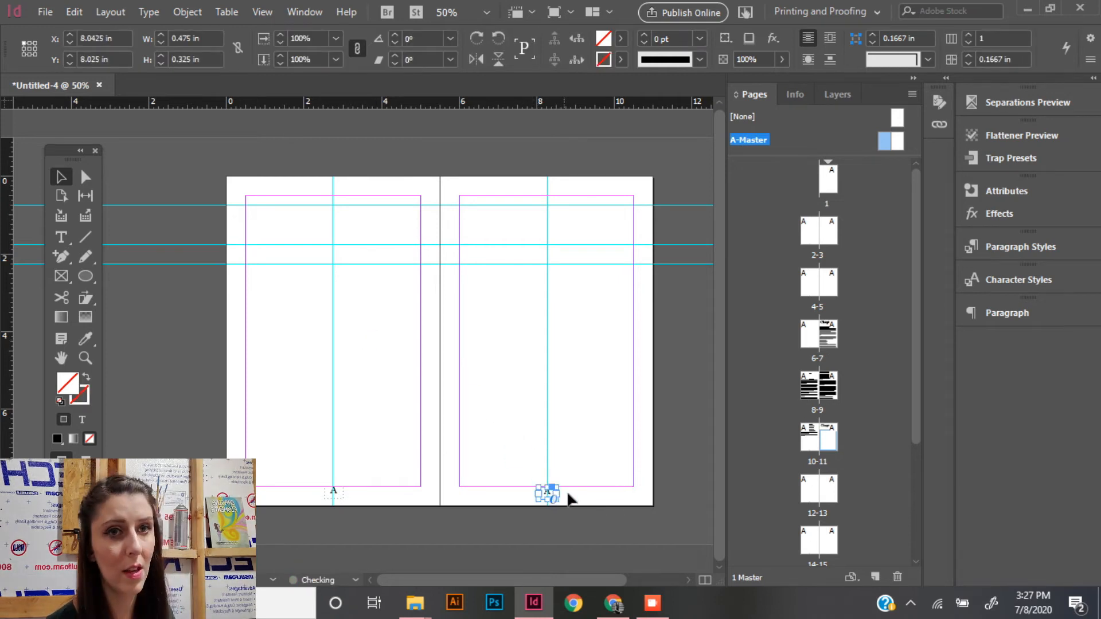
{"action": "left_click", "coordinate": [578, 500]}
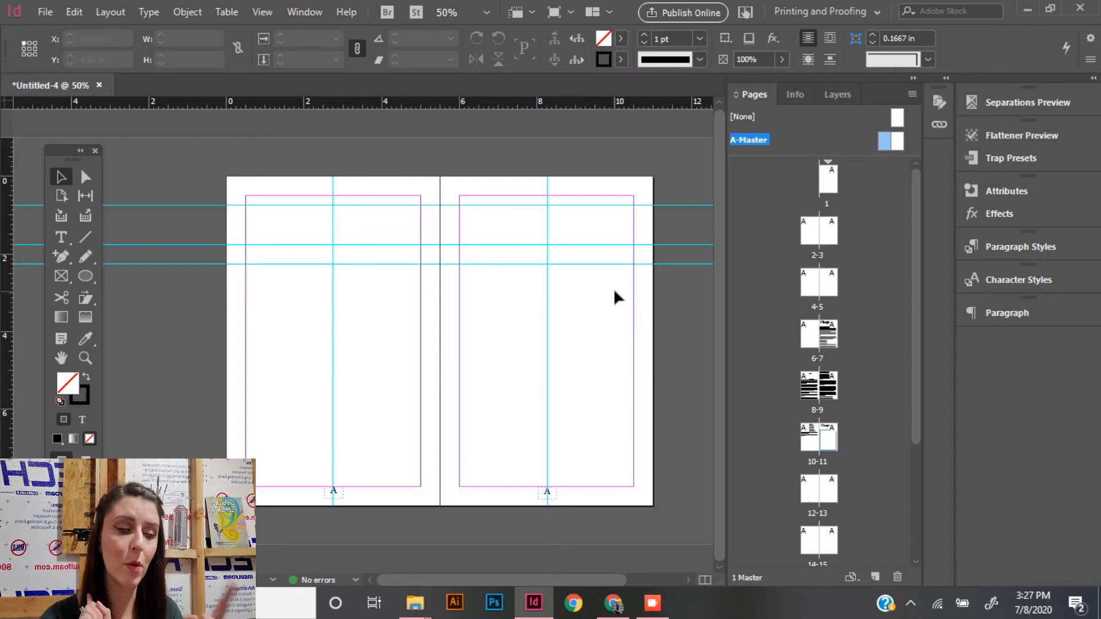
- Check the automatic page numbers at the bottom of page 1 and pages 4-5
{"action": "left_click_drag", "start_coordinate": [828, 186], "coordinate": [828, 186]}
{"action": "double_click", "coordinate": [828, 186]}
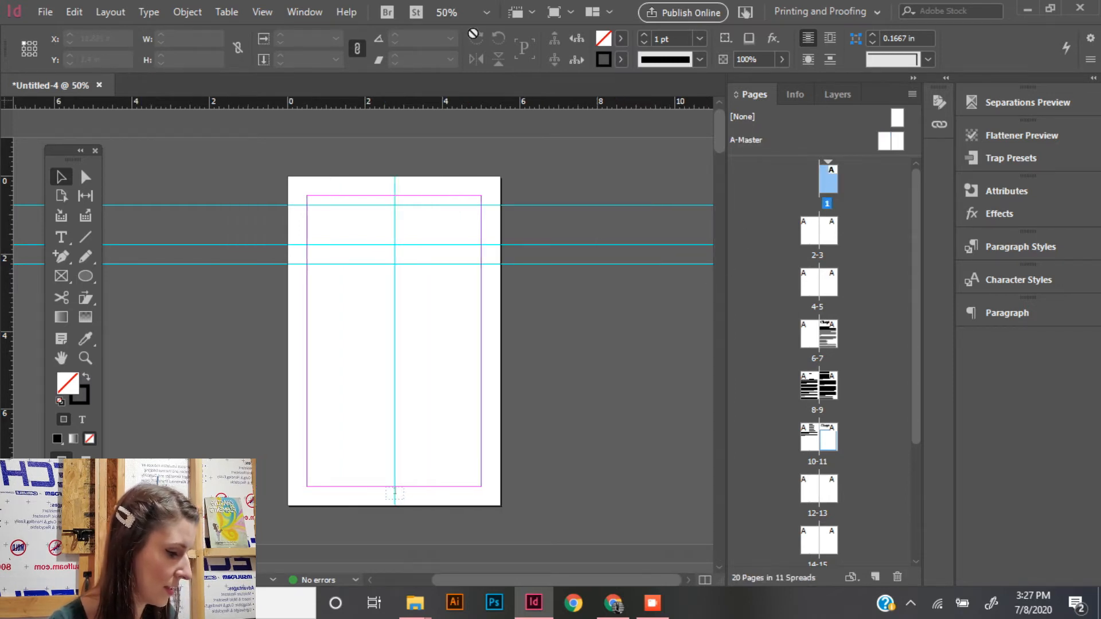
{"action": "double_click", "coordinate": [819, 284]}
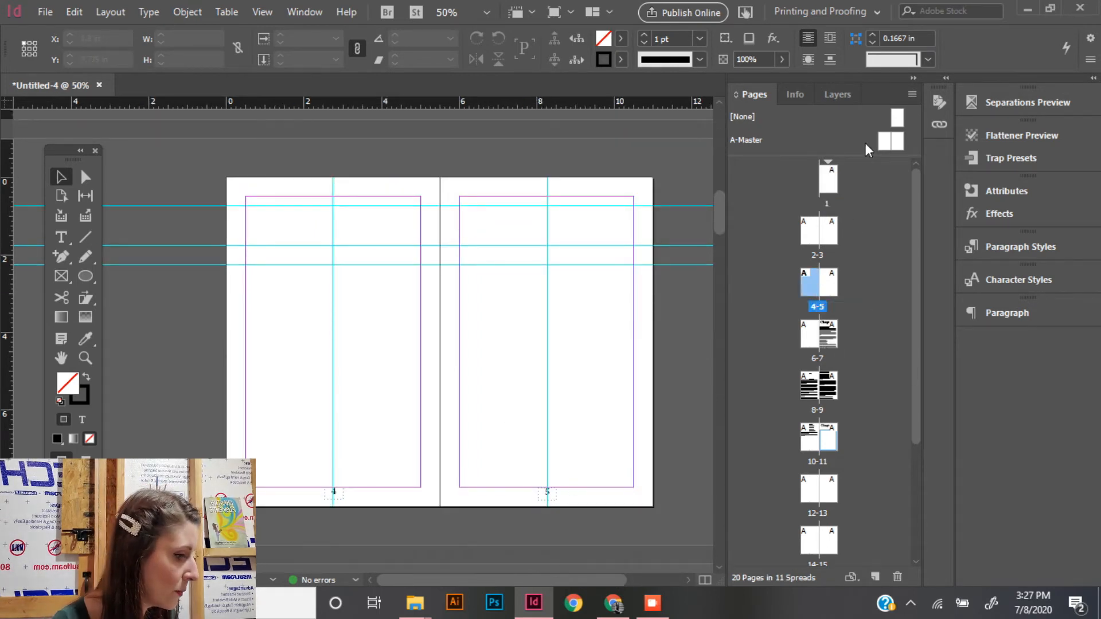
- On page 1, draw a text frame across the margin width from near the second horizontal guide down to about 5.5 in
{"action": "double_click", "coordinate": [827, 179]}
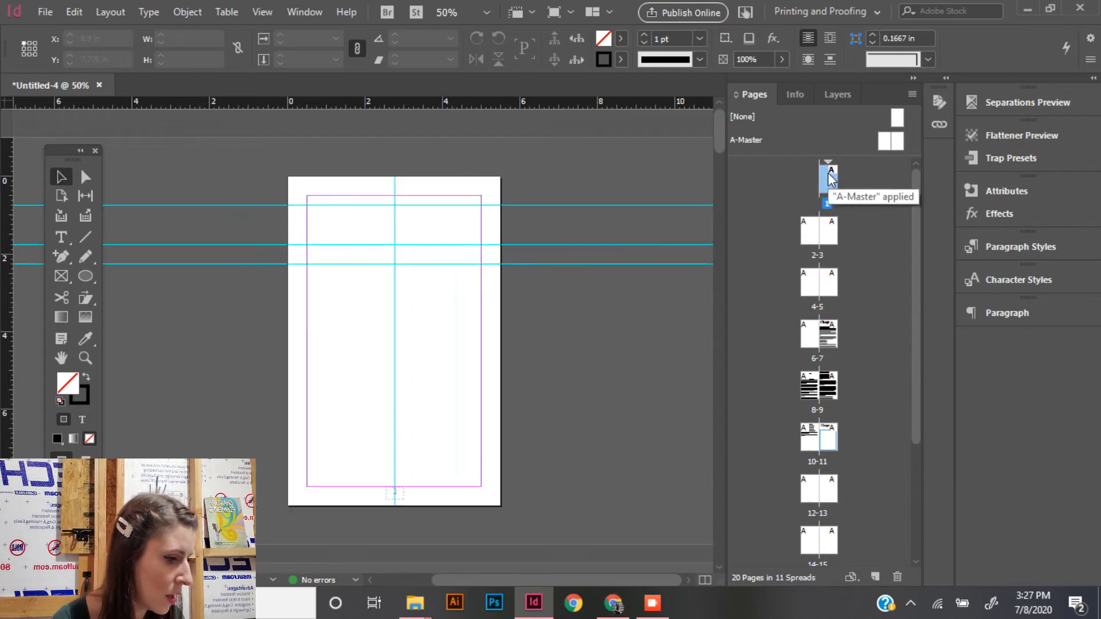
{"action": "left_click", "coordinate": [61, 237]}
{"action": "left_click_drag", "start_coordinate": [308, 245], "coordinate": [485, 393]}
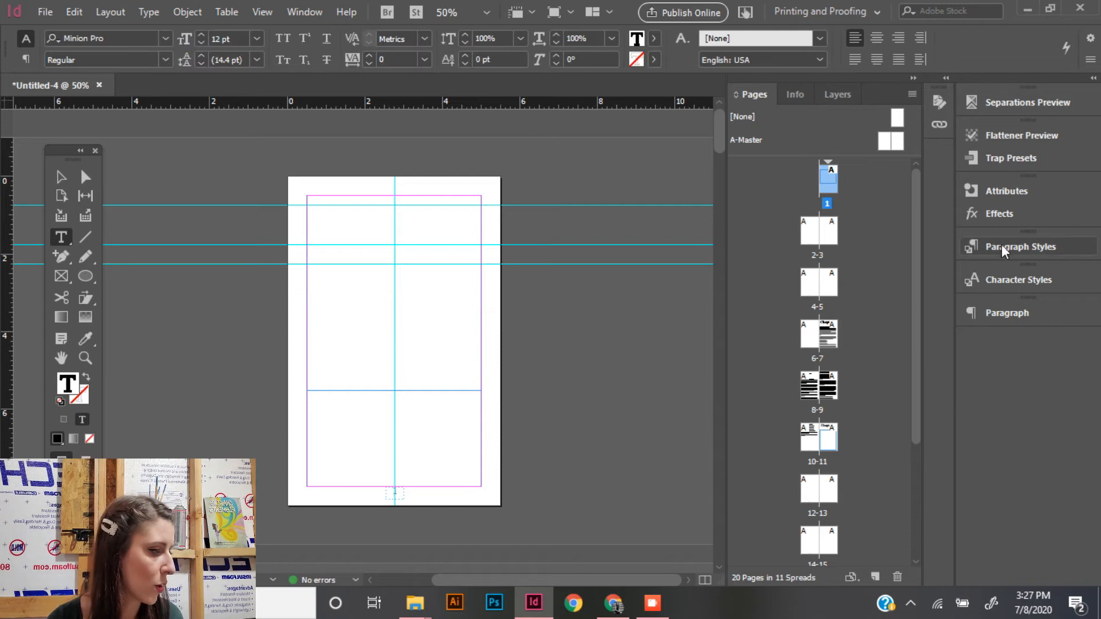
- Add the centred two-line heading "Tutorial Page" in the TITLE character style to the page 1 frame
{"action": "left_click", "coordinate": [1006, 278]}
{"action": "left_click", "coordinate": [829, 189]}
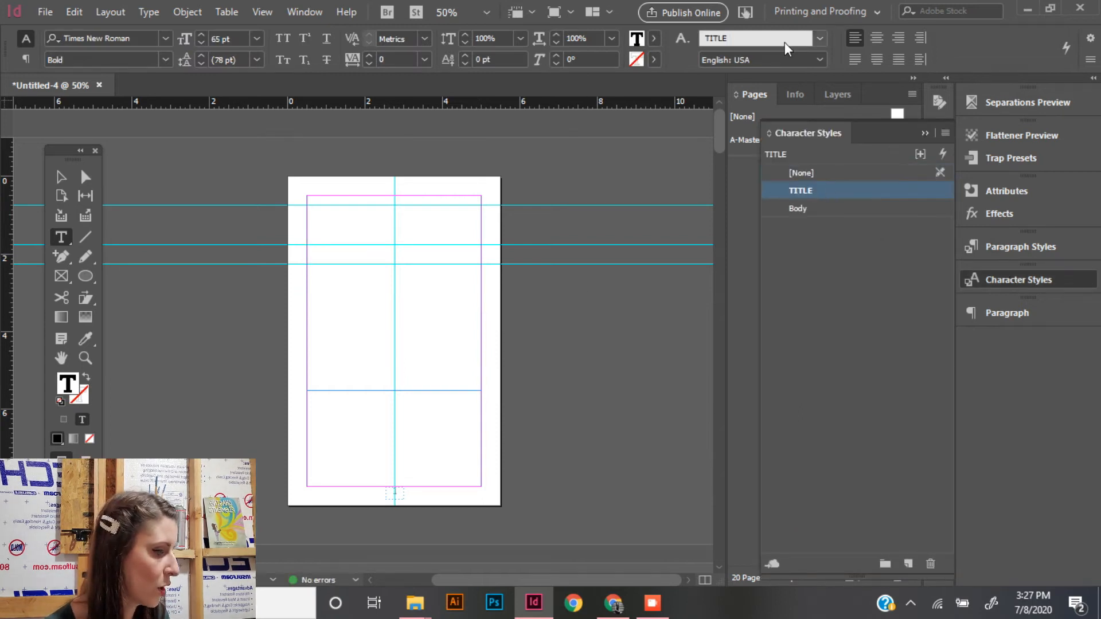
{"action": "left_click", "coordinate": [877, 38]}
{"action": "type", "text": "Tutor"}
{"action": "key", "text": "BackSpace"}
{"action": "type", "text": "torial"}
{"action": "key", "text": "Return"}
{"action": "type", "text": "Page"}
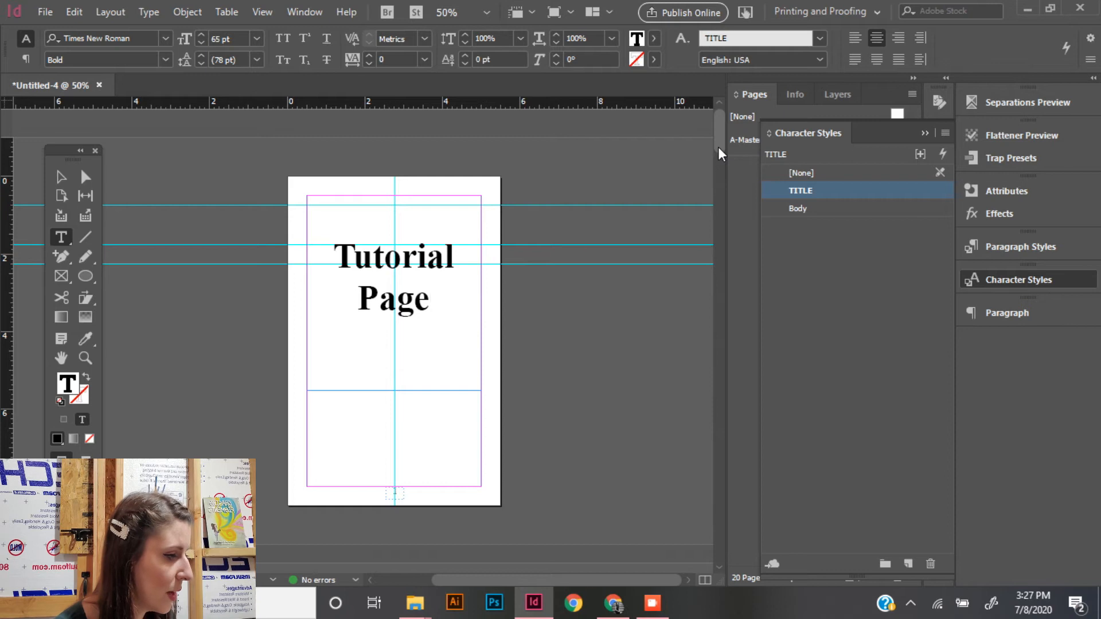
- Select the Chapter 1 page and turn off Allow Selected Spread to Shuffle for its spread
{"action": "left_click", "coordinate": [920, 134]}
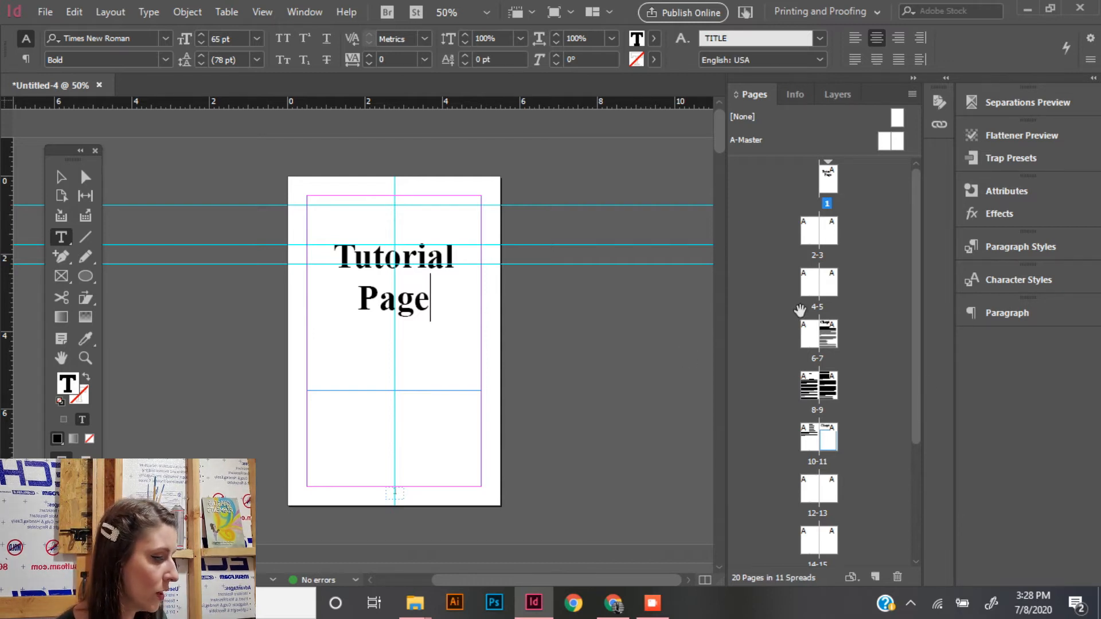
{"action": "double_click", "coordinate": [831, 335]}
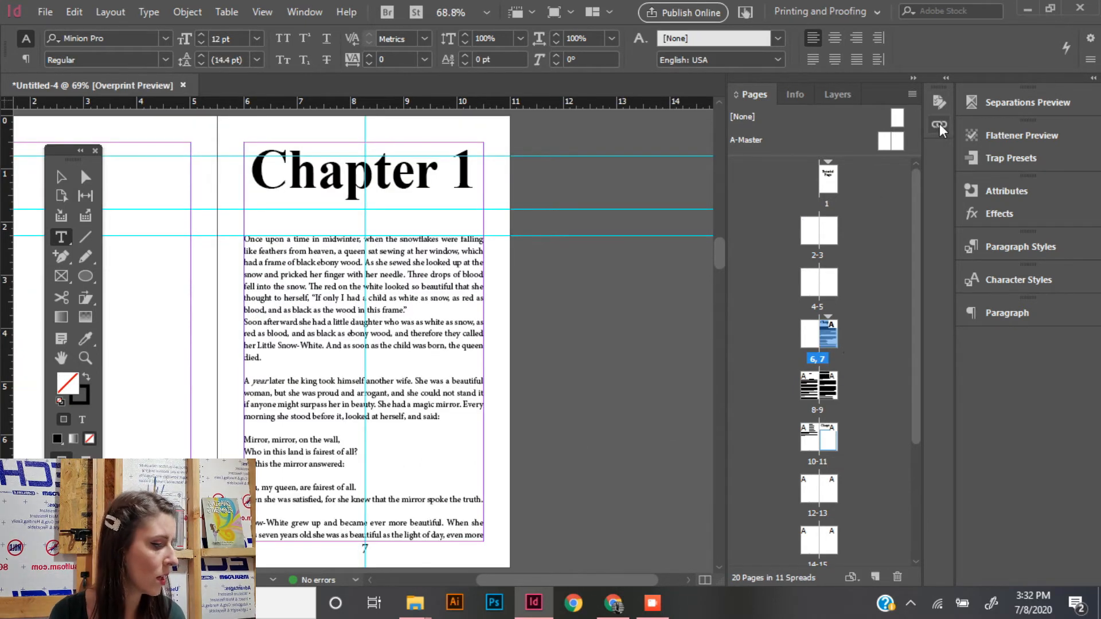
{"action": "left_click", "coordinate": [912, 94]}
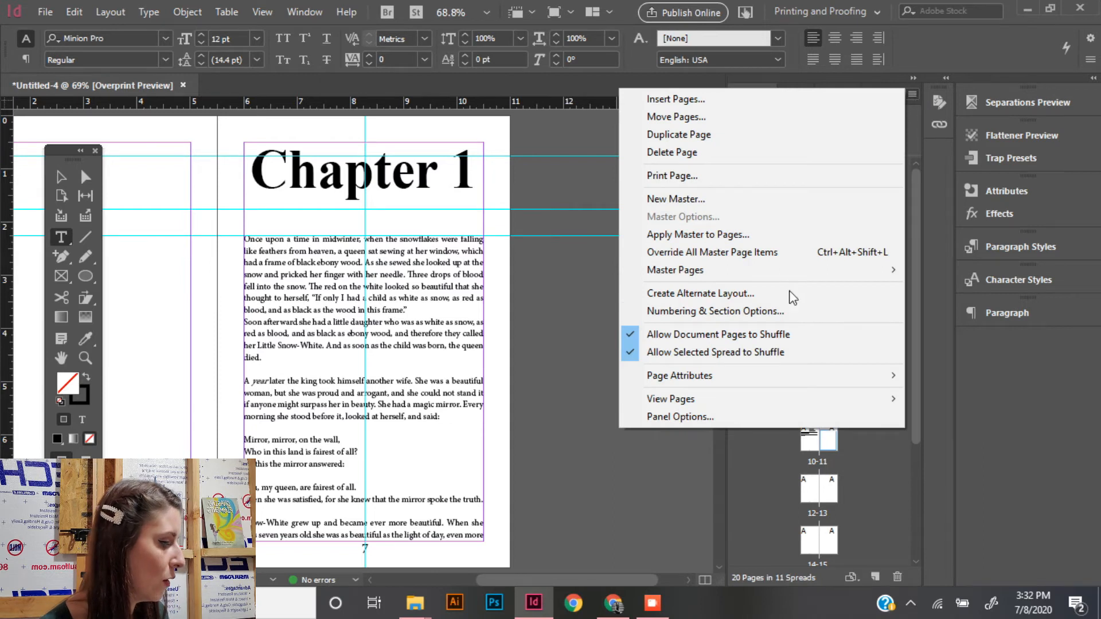
{"action": "left_click", "coordinate": [780, 353]}
- Start a new section at the Chapter 1 page with page numbering starting at 1, accepting duplicate page numbers
{"action": "left_click", "coordinate": [916, 90]}
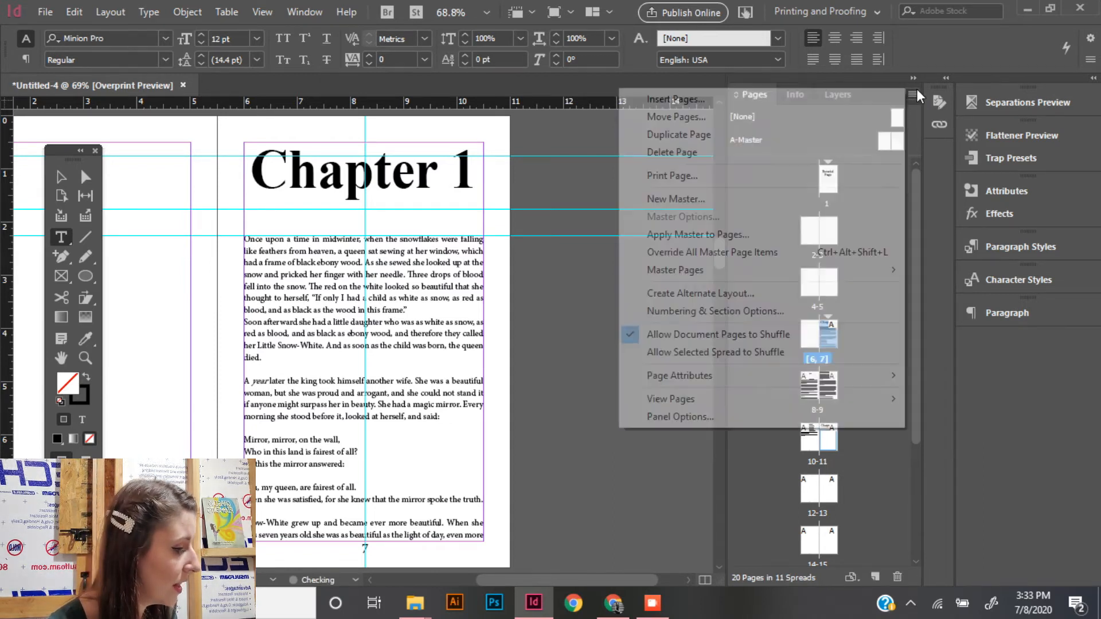
{"action": "left_click", "coordinate": [848, 316]}
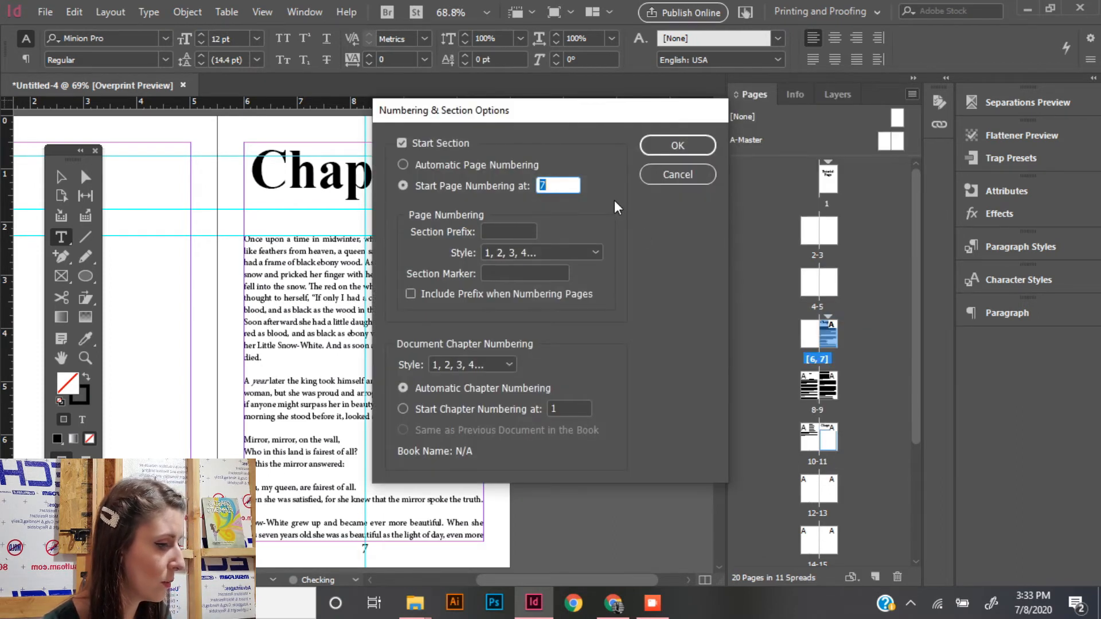
{"action": "type", "text": "1"}
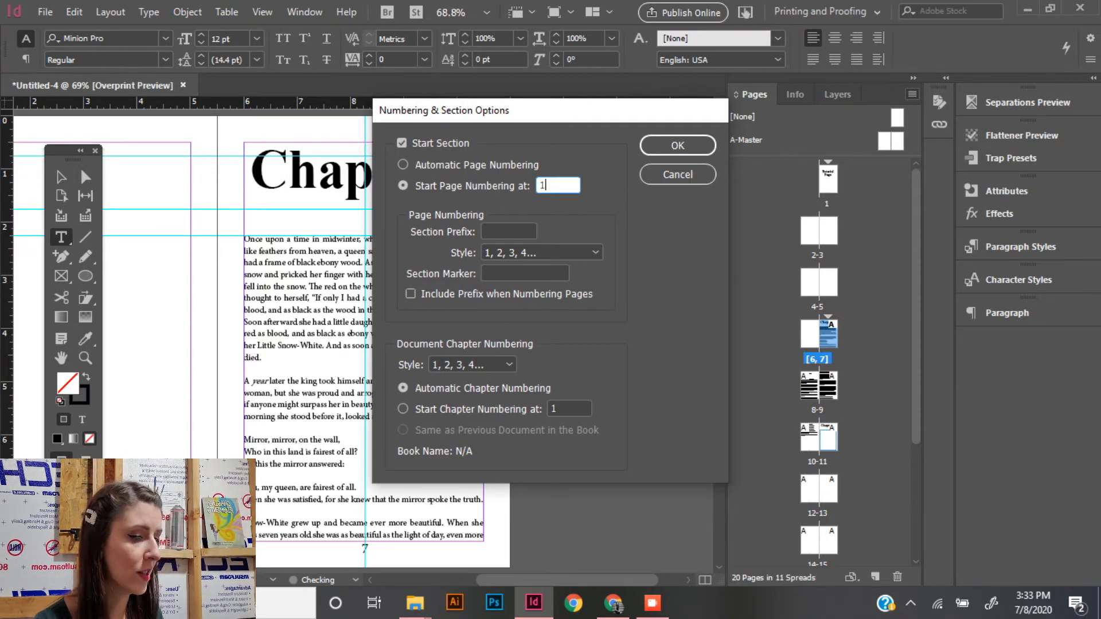
{"action": "key", "text": "Return"}
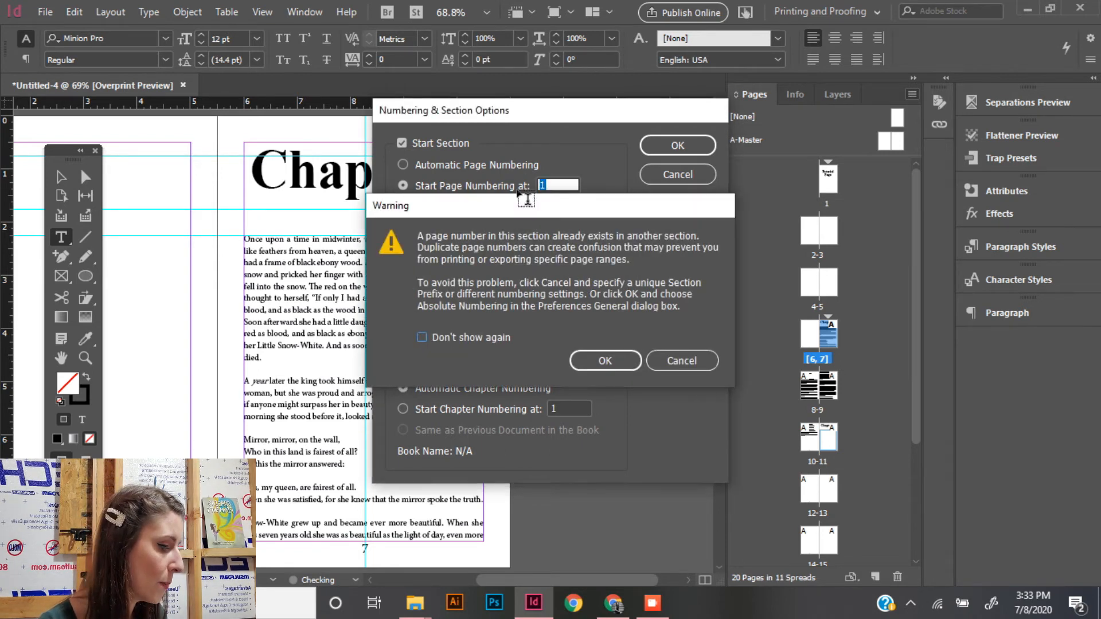
{"action": "key", "text": "Return"}
{"action": "scroll", "coordinate": [565, 480], "scroll_direction": "down", "scroll_amount": 5}
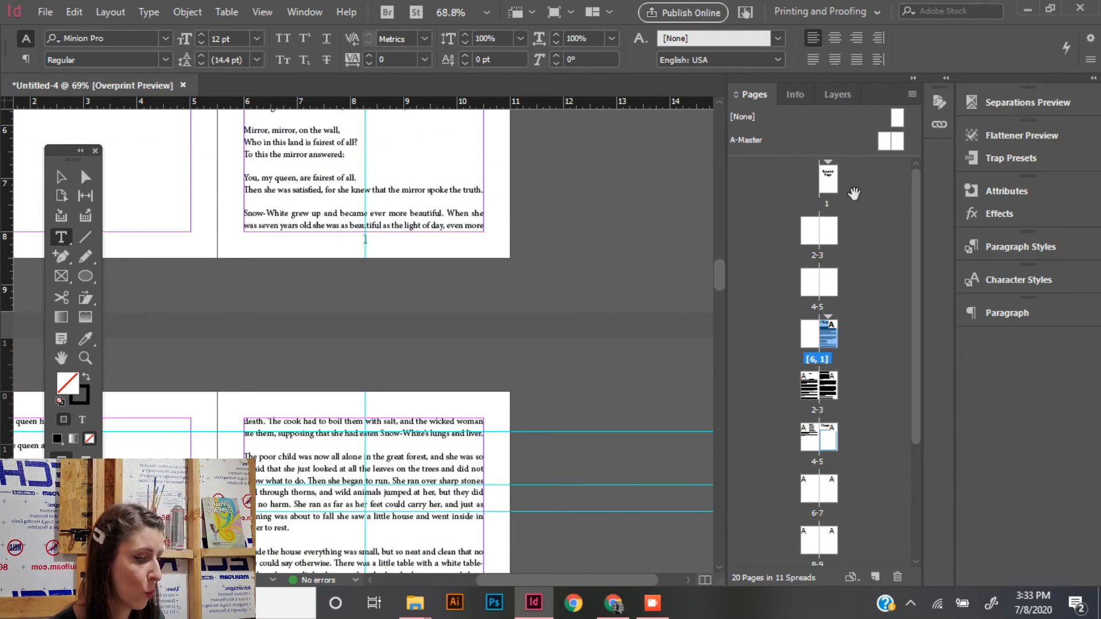
- Reapply the A-Master to the "Tutorial Page" title page
{"action": "double_click", "coordinate": [828, 182]}
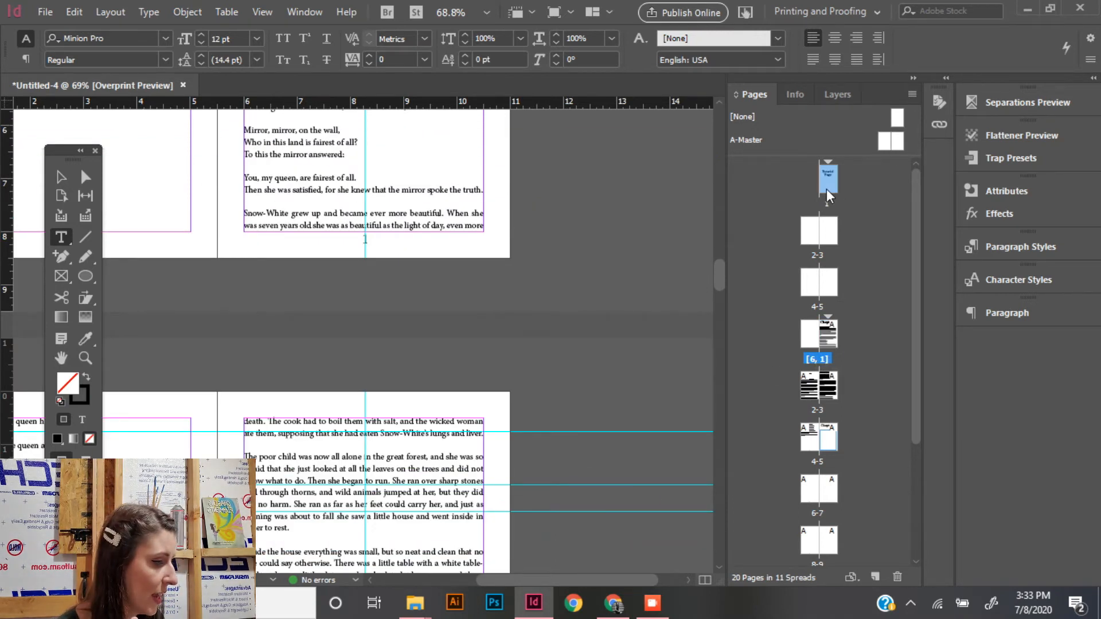
{"action": "left_click_drag", "start_coordinate": [890, 142], "coordinate": [836, 187]}
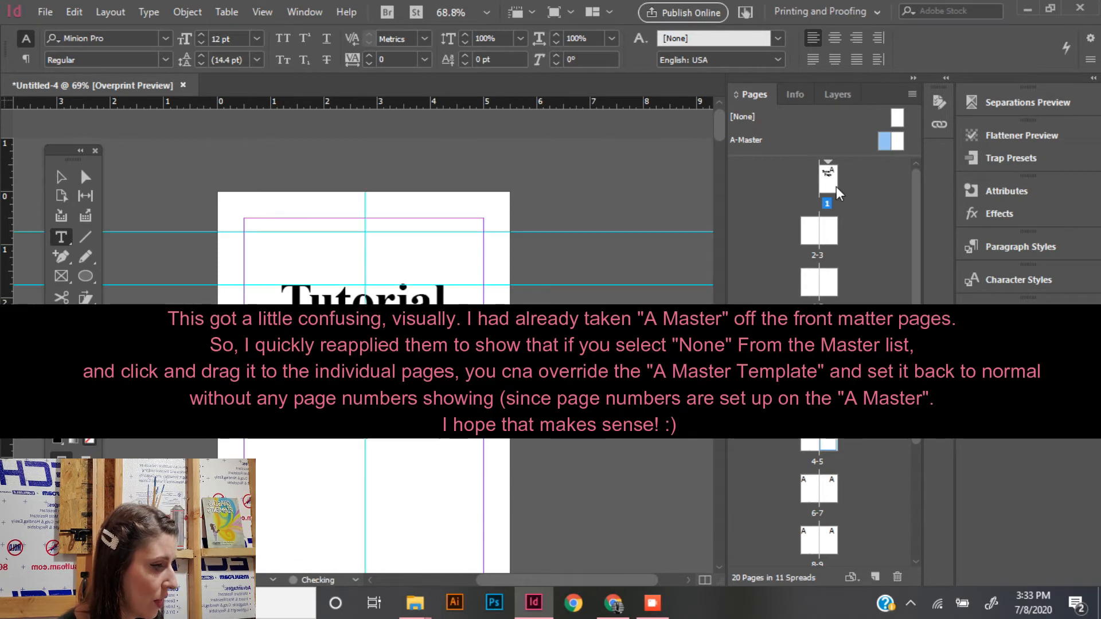
{"action": "scroll", "coordinate": [627, 297], "scroll_direction": "down", "scroll_amount": 5}
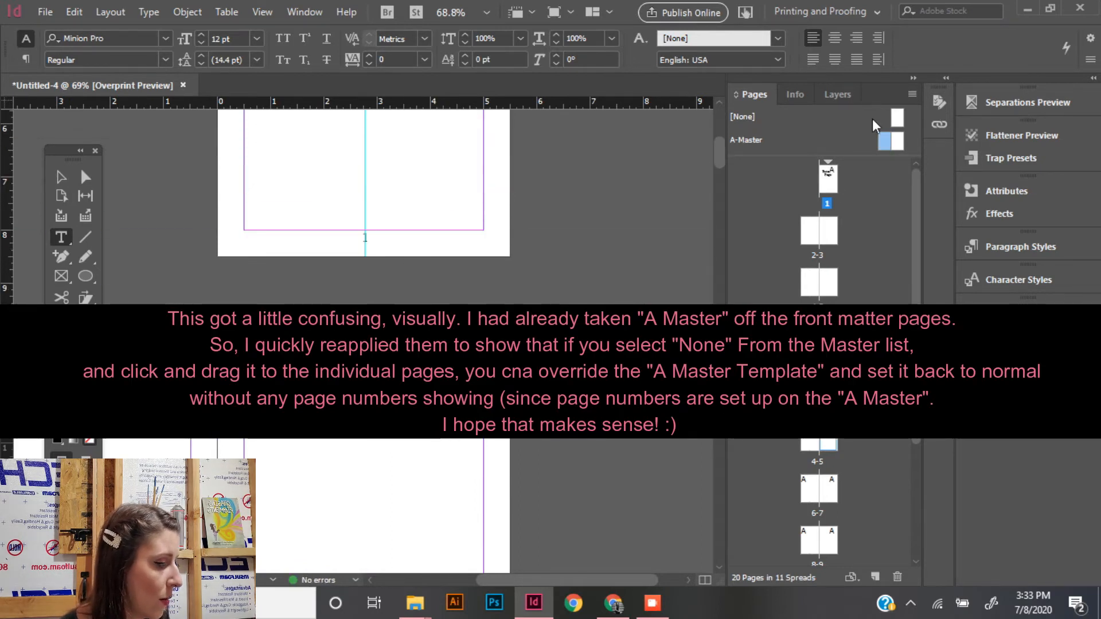
- Reapply the A-Master to front matter pages 2 and 3
{"action": "left_click_drag", "start_coordinate": [893, 122], "coordinate": [813, 226]}
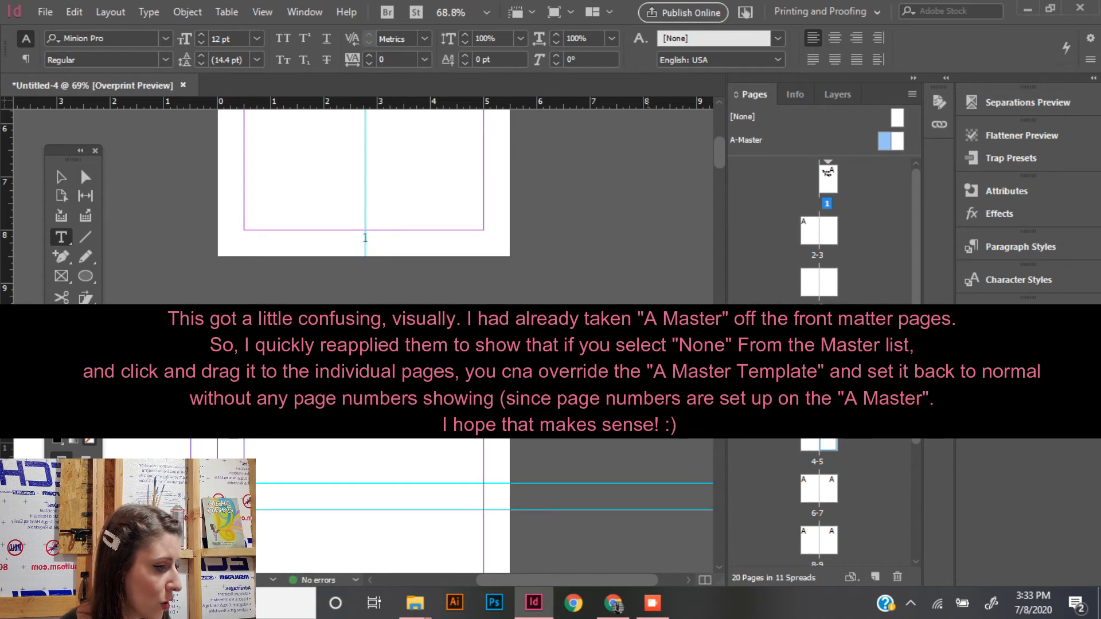
{"action": "scroll", "coordinate": [363, 207], "scroll_direction": "down", "scroll_amount": 5}
{"action": "scroll", "coordinate": [363, 206], "scroll_direction": "down", "scroll_amount": 3}
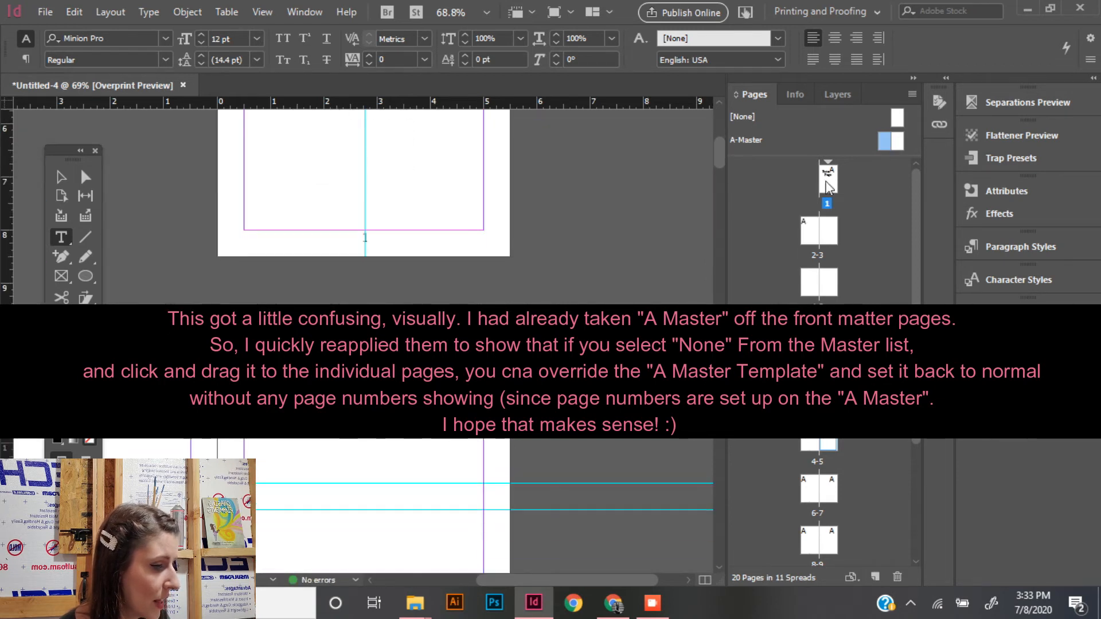
{"action": "left_click_drag", "start_coordinate": [899, 143], "coordinate": [831, 230]}
{"action": "scroll", "coordinate": [592, 367], "scroll_direction": "down", "scroll_amount": 5}
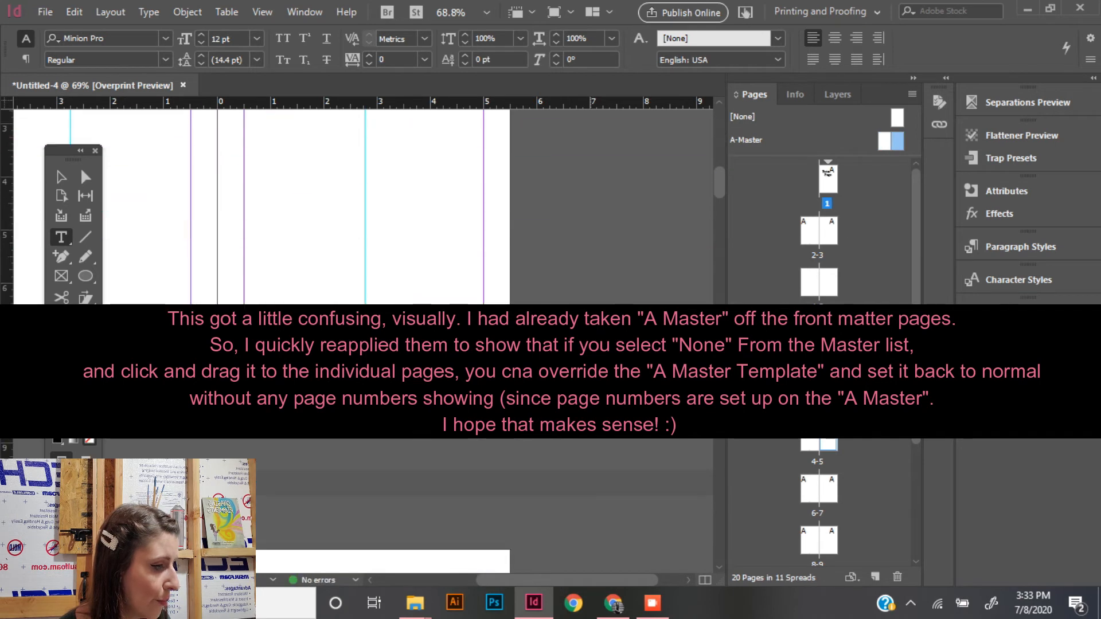
- Apply the [None] master to the "Tutorial Page" title page and front matter pages 2 and 3
{"action": "scroll", "coordinate": [592, 366], "scroll_direction": "up", "scroll_amount": 10}
{"action": "left_click", "coordinate": [898, 119]}
{"action": "left_click_drag", "start_coordinate": [897, 119], "coordinate": [834, 186]}
{"action": "left_click_drag", "start_coordinate": [898, 119], "coordinate": [811, 230]}
{"action": "left_click_drag", "start_coordinate": [895, 117], "coordinate": [830, 229]}
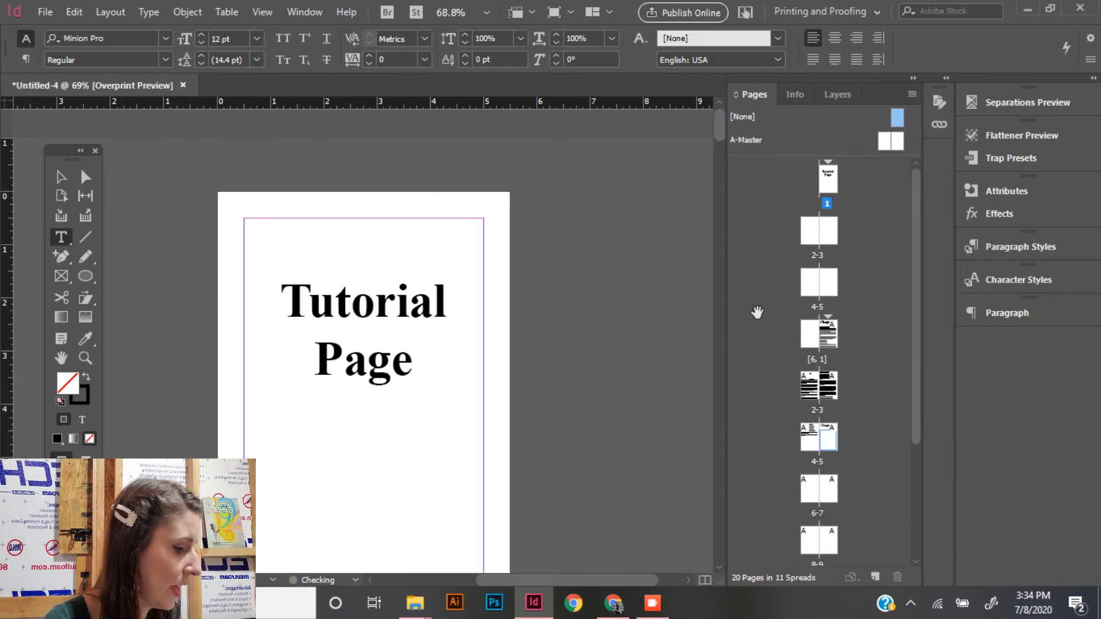
{"action": "scroll", "coordinate": [667, 397], "scroll_direction": "down", "scroll_amount": 3}
{"action": "scroll", "coordinate": [666, 396], "scroll_direction": "down", "scroll_amount": 15}
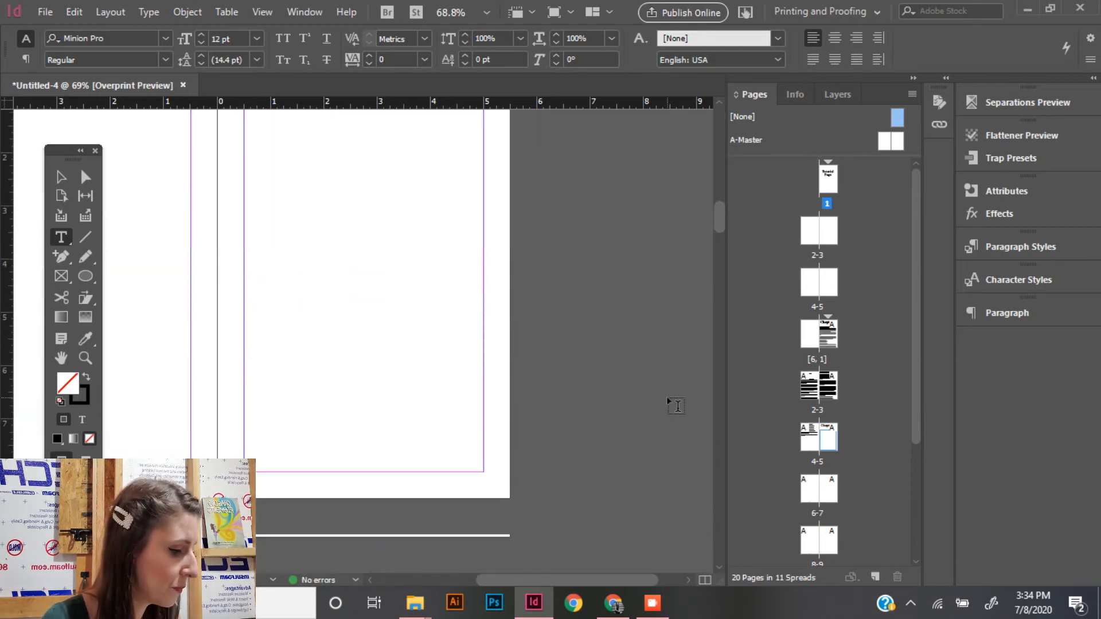
{"action": "scroll", "coordinate": [666, 397], "scroll_direction": "up", "scroll_amount": 4}
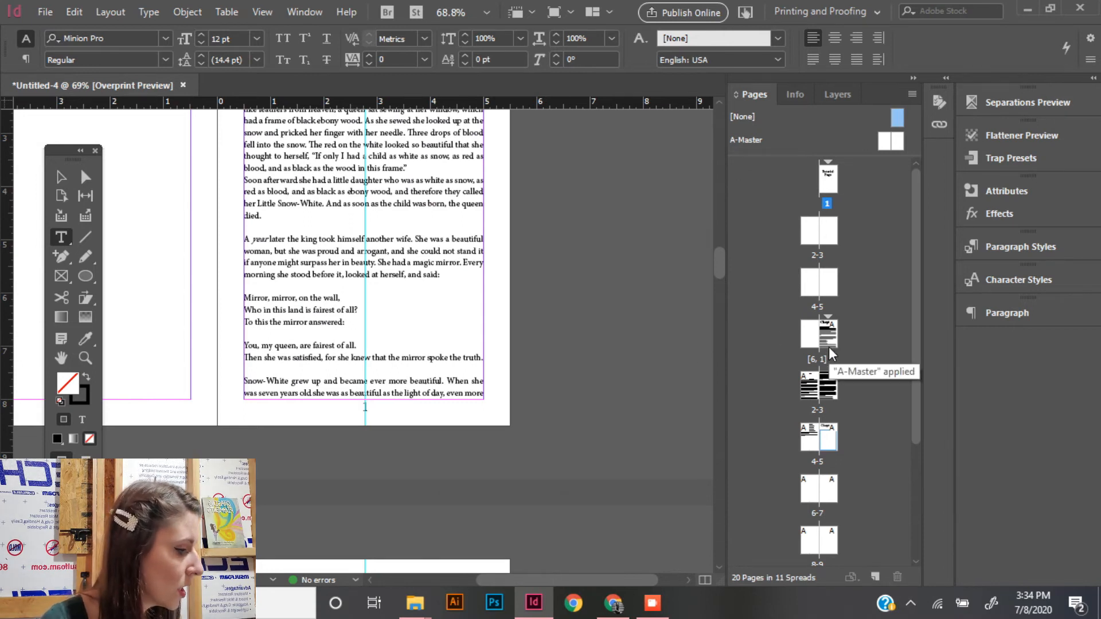
- Add one page after page 14 at the end of the book, completing the final spread
{"action": "scroll", "coordinate": [899, 444], "scroll_direction": "down", "scroll_amount": 3}
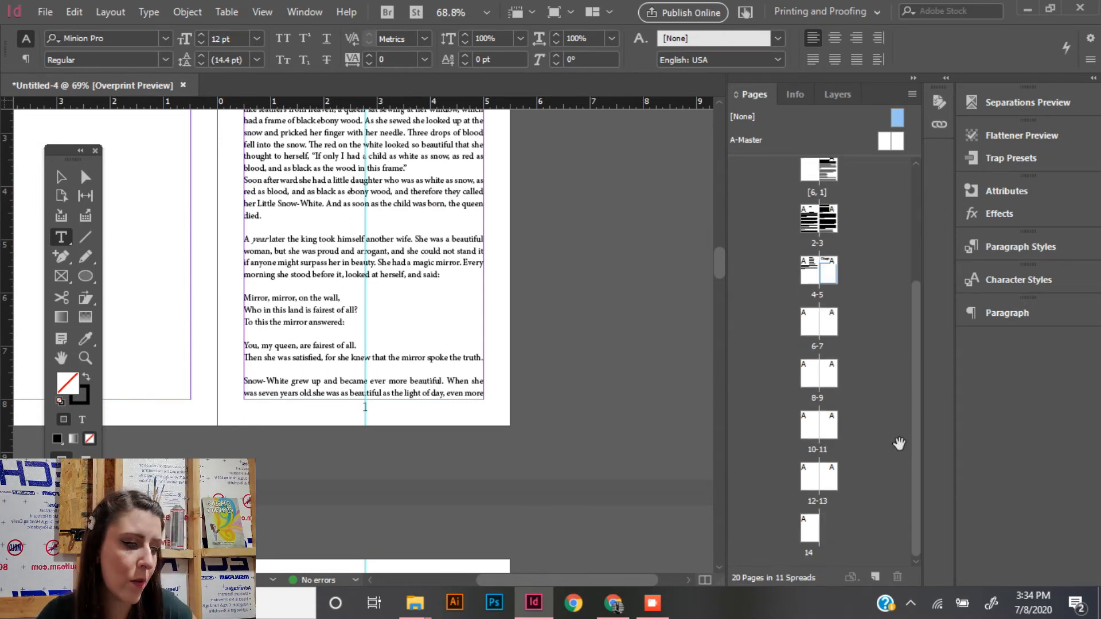
{"action": "scroll", "coordinate": [610, 420], "scroll_direction": "down", "scroll_amount": 5}
{"action": "scroll", "coordinate": [610, 420], "scroll_direction": "up", "scroll_amount": 5}
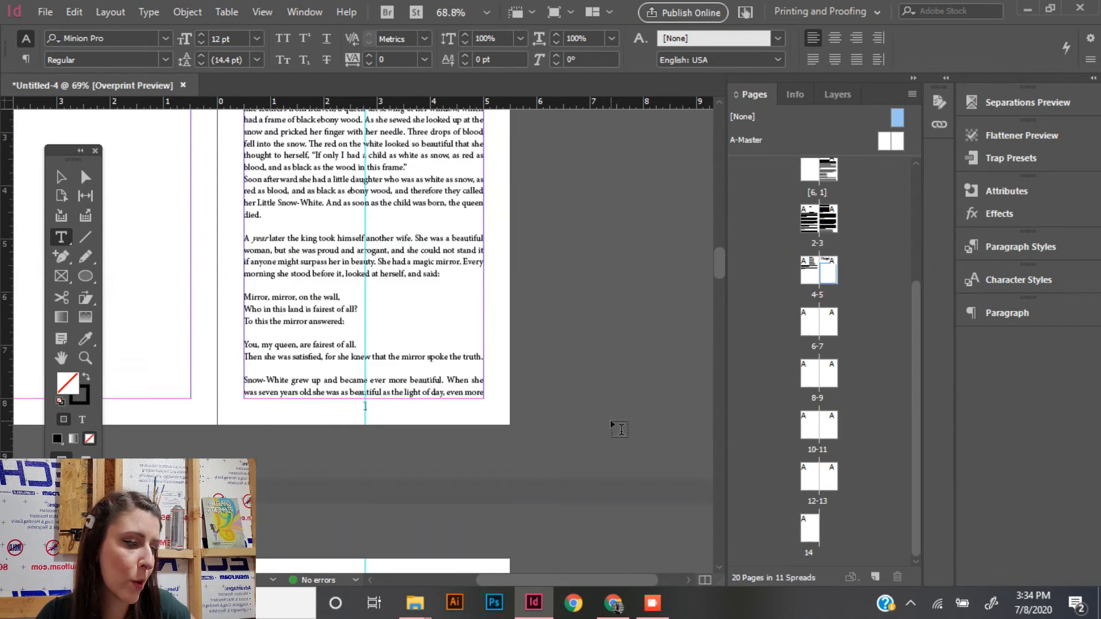
{"action": "double_click", "coordinate": [808, 539]}
{"action": "left_click", "coordinate": [873, 577]}
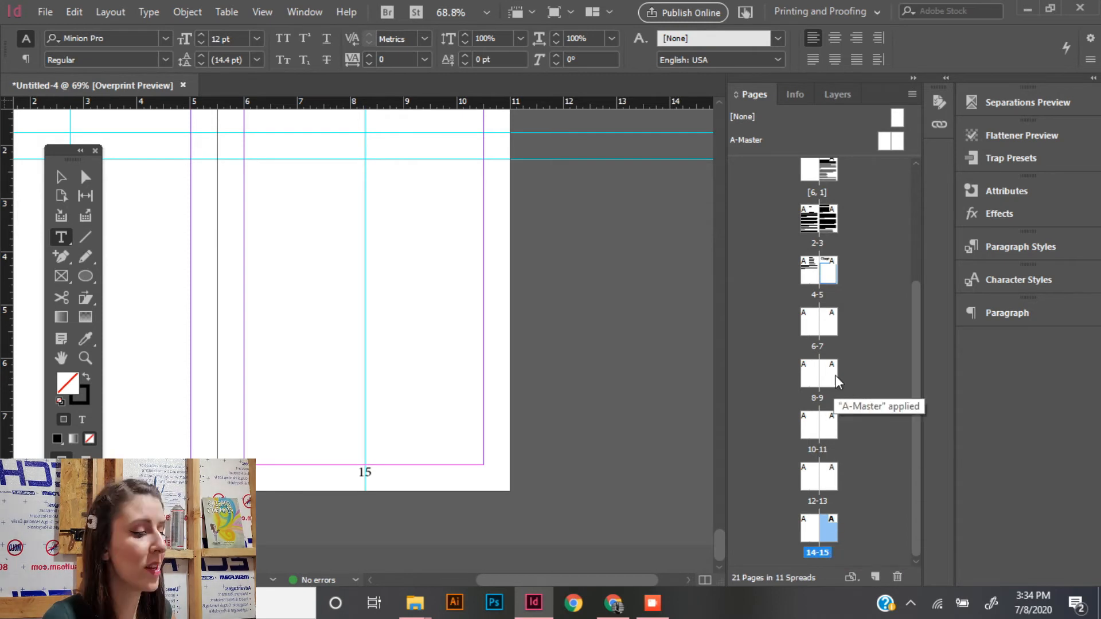
- Undo the page inserted inside the 2-3 story spread and insert a blank page after page 3 of Chapter 1 instead
{"action": "double_click", "coordinate": [812, 230]}
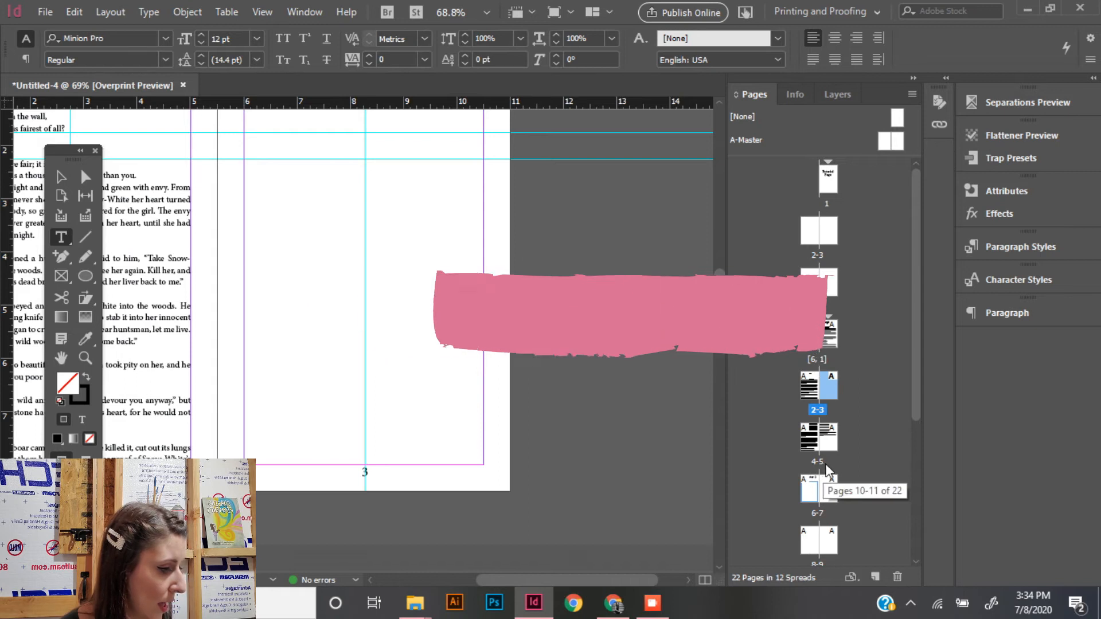
{"action": "key", "text": "ctrl+z"}
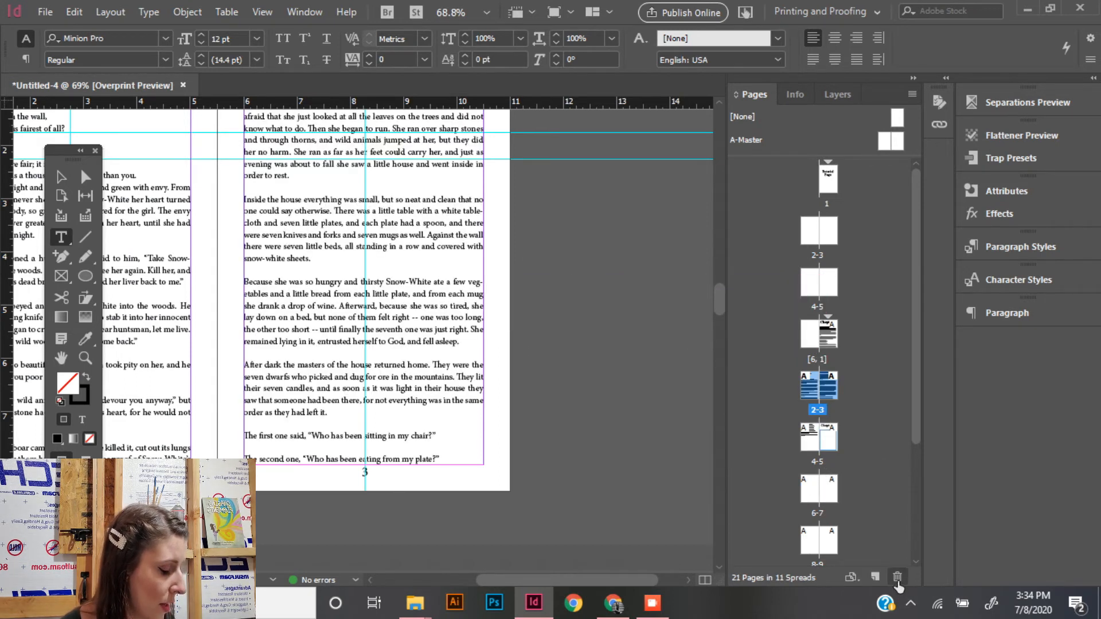
{"action": "left_click", "coordinate": [875, 578]}
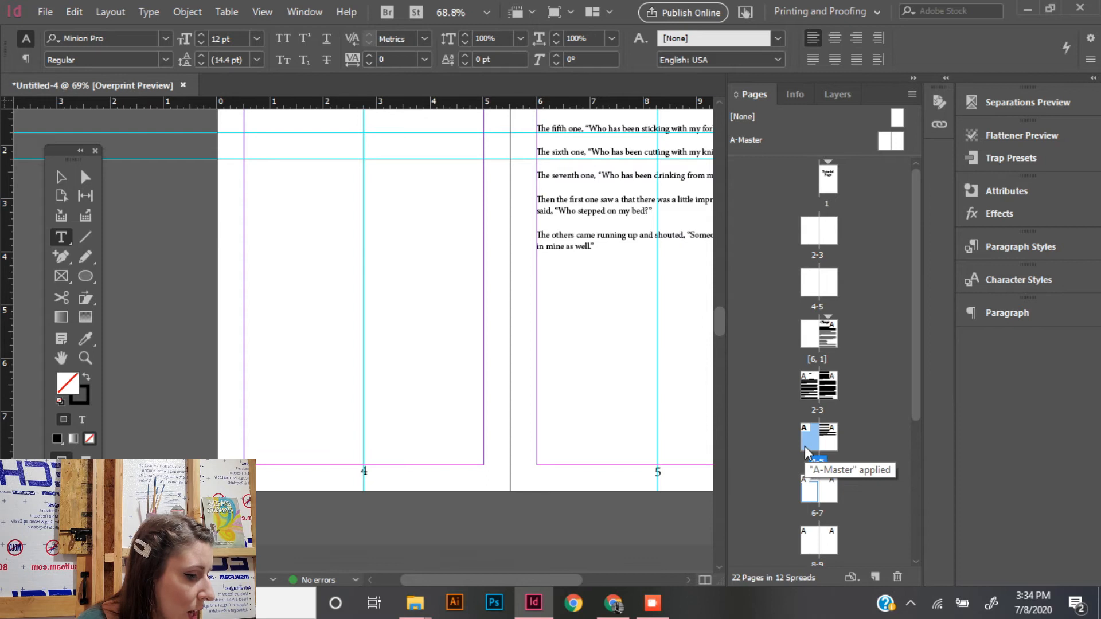
- Export all pages as single pages to an Adobe PDF (Print) file named Tutorial Page 2, based on the High Quality Print preset
{"action": "left_click", "coordinate": [45, 12]}
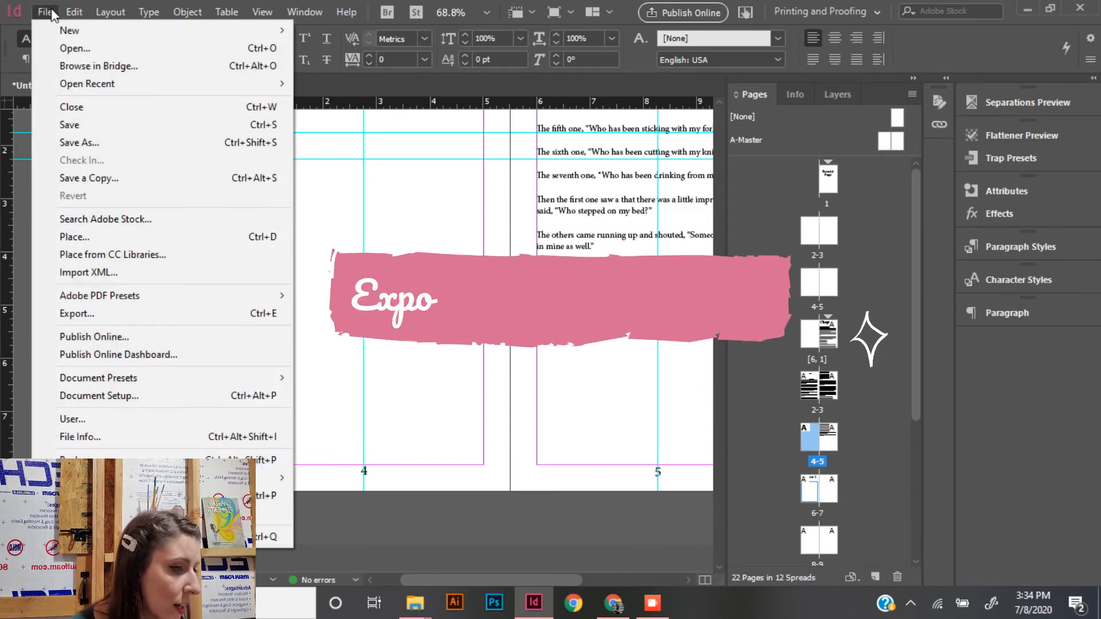
{"action": "left_click", "coordinate": [122, 313]}
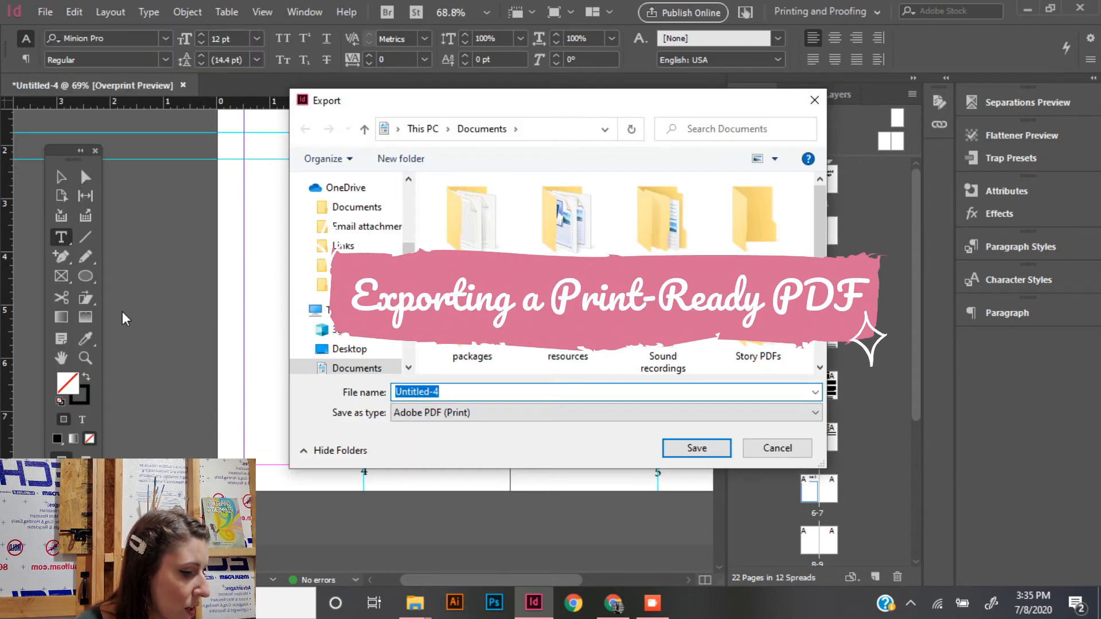
{"action": "type", "text": "T"}
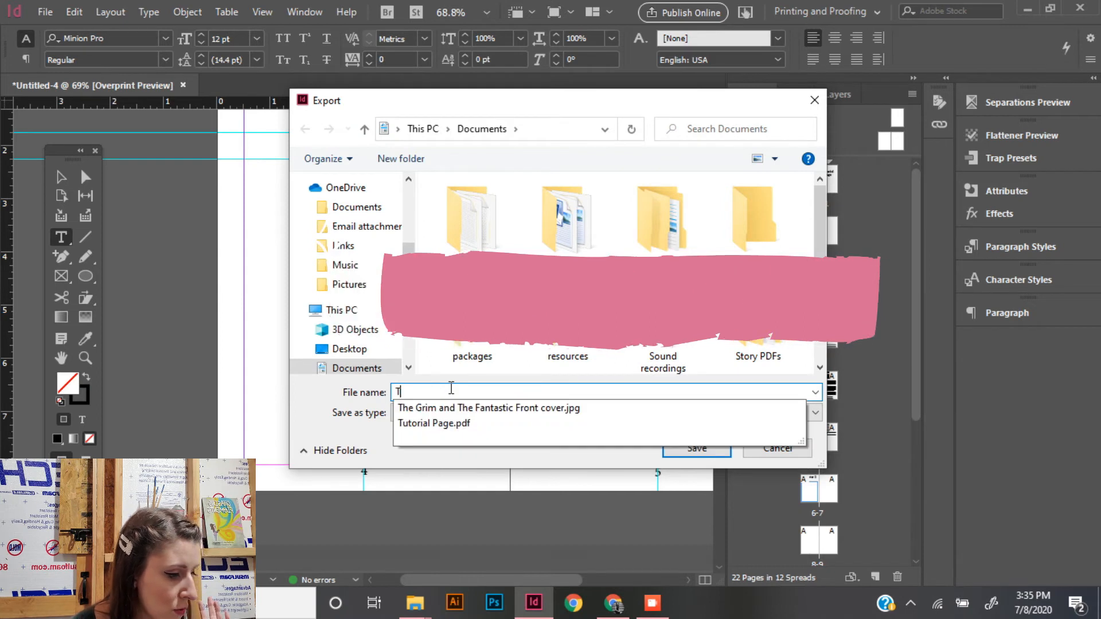
{"action": "type", "text": "utorial Pag"}
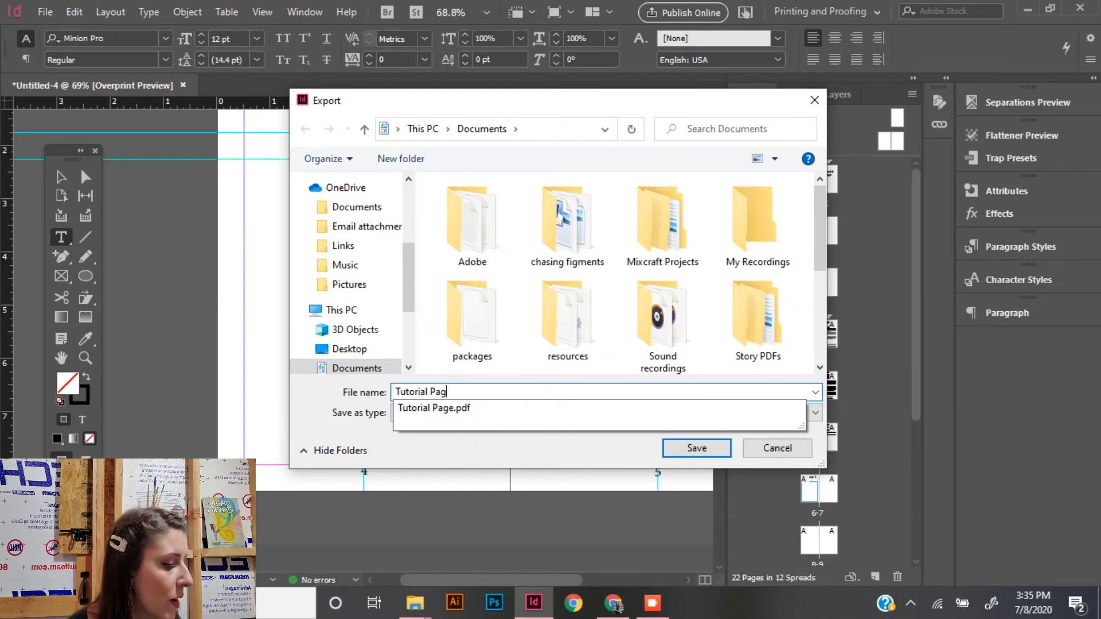
{"action": "type", "text": "e 2"}
{"action": "key", "text": "Tab"}
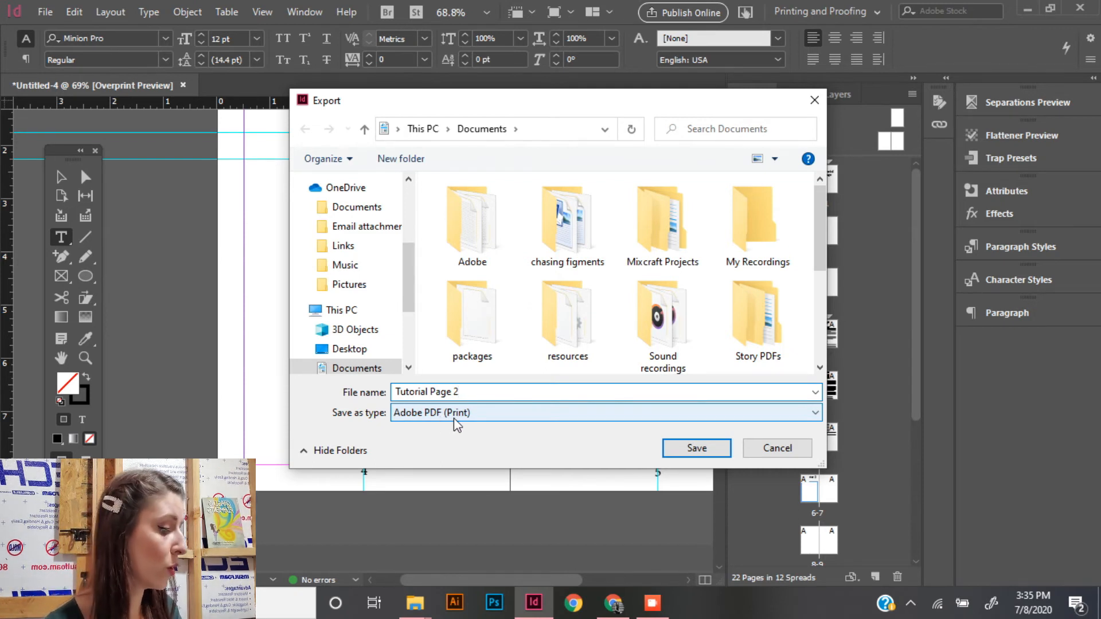
{"action": "left_click", "coordinate": [705, 452]}
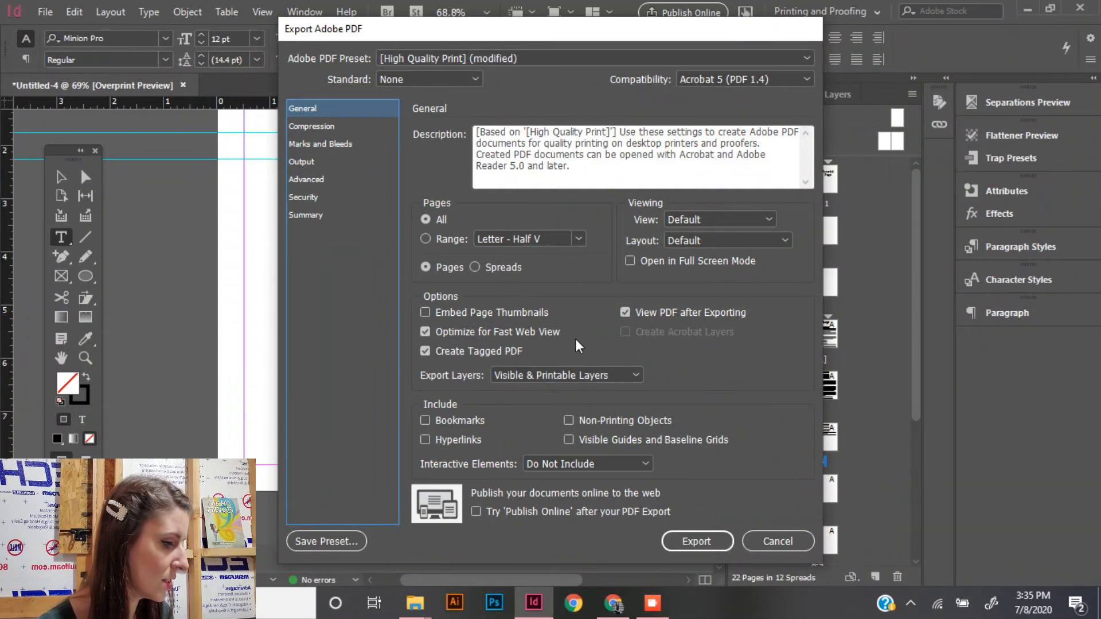
{"action": "left_click", "coordinate": [683, 546]}
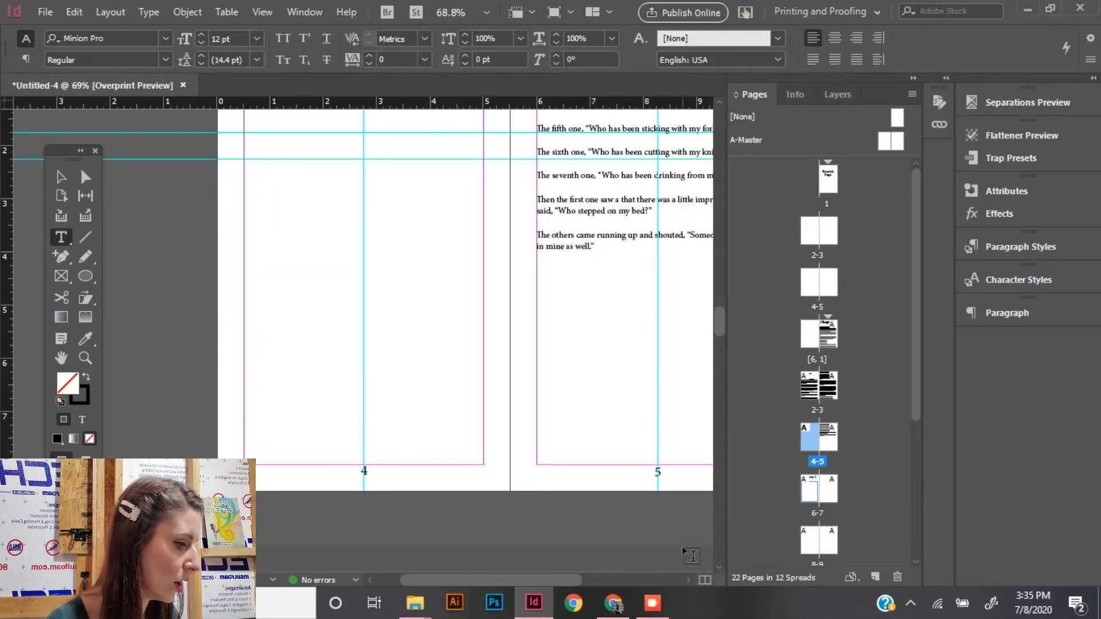
- Review the exported PDF at 75% zoom, checking the front matter, the page numbers from Chapter 1, the blank page 4 and the Chapter 2 opening
{"action": "left_click", "coordinate": [483, 83]}
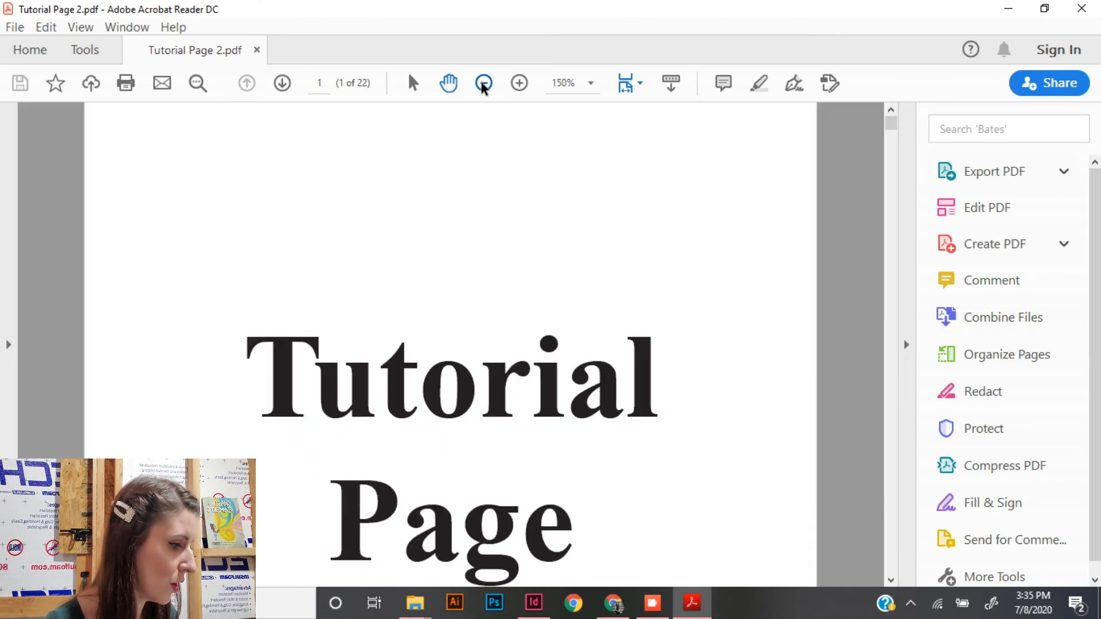
{"action": "left_click", "coordinate": [483, 83]}
{"action": "left_click", "coordinate": [483, 83]}
{"action": "left_click", "coordinate": [484, 83]}
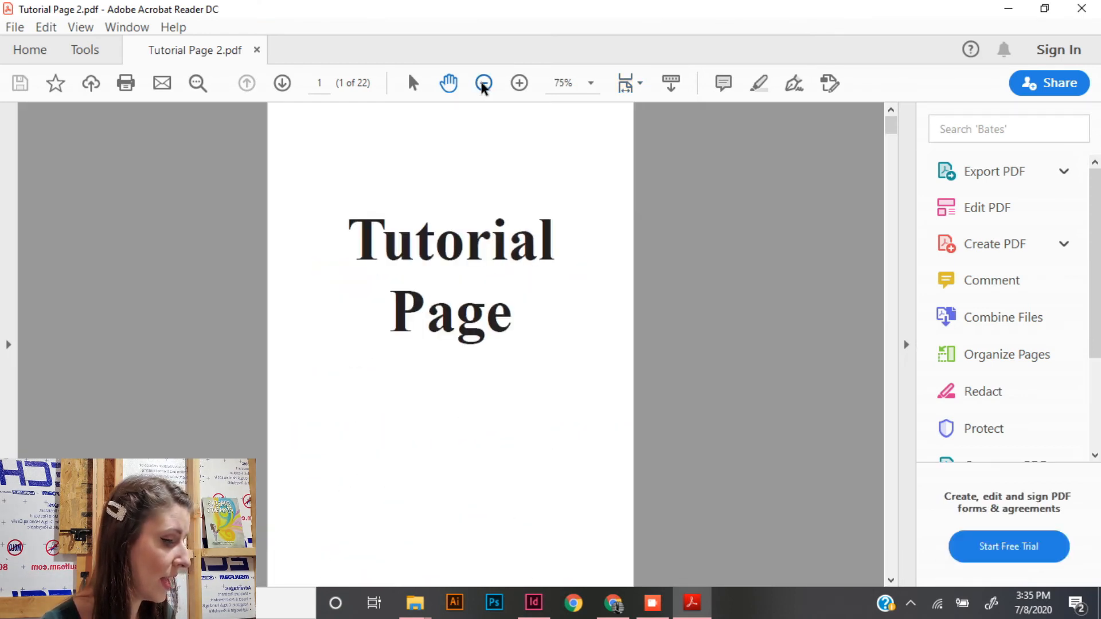
{"action": "scroll", "coordinate": [534, 278], "scroll_direction": "down", "scroll_amount": 10}
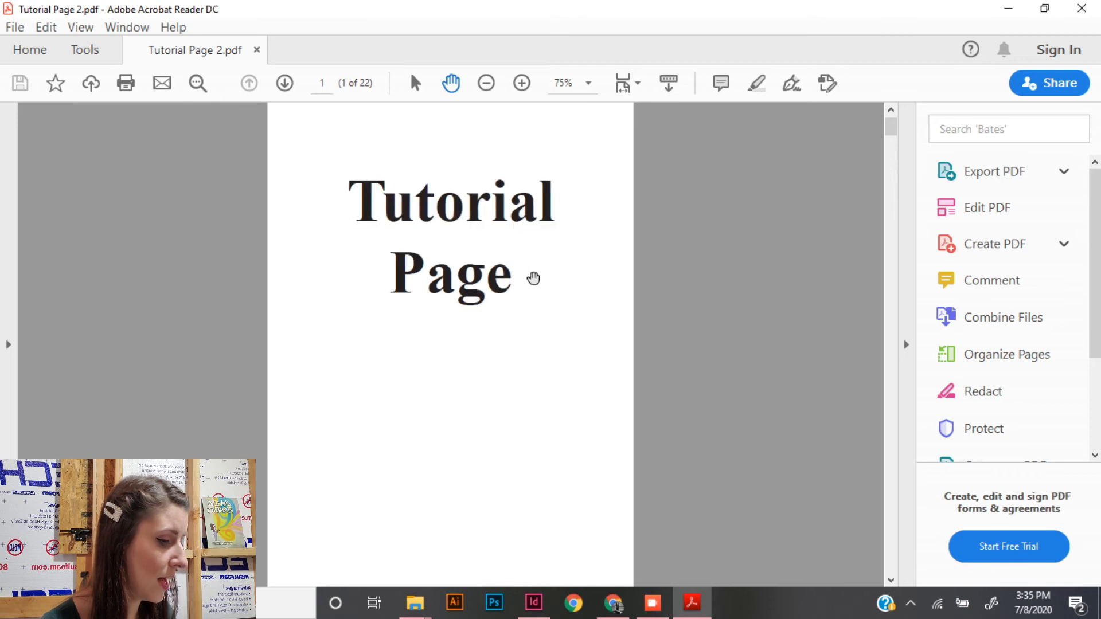
{"action": "scroll", "coordinate": [533, 278], "scroll_direction": "down", "scroll_amount": 20}
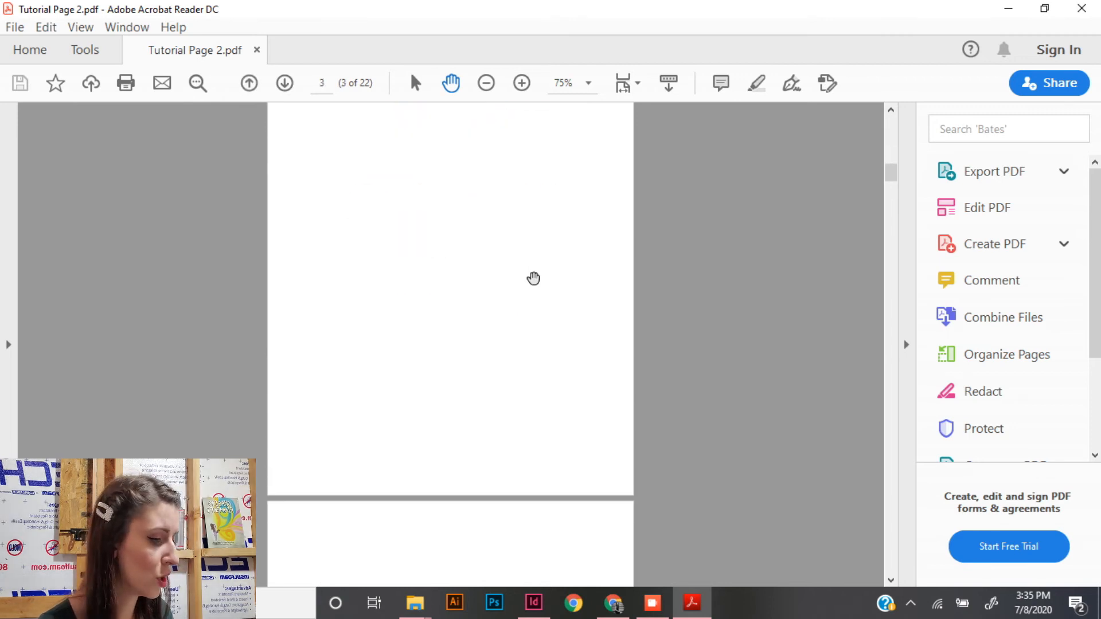
{"action": "scroll", "coordinate": [534, 278], "scroll_direction": "down", "scroll_amount": 6}
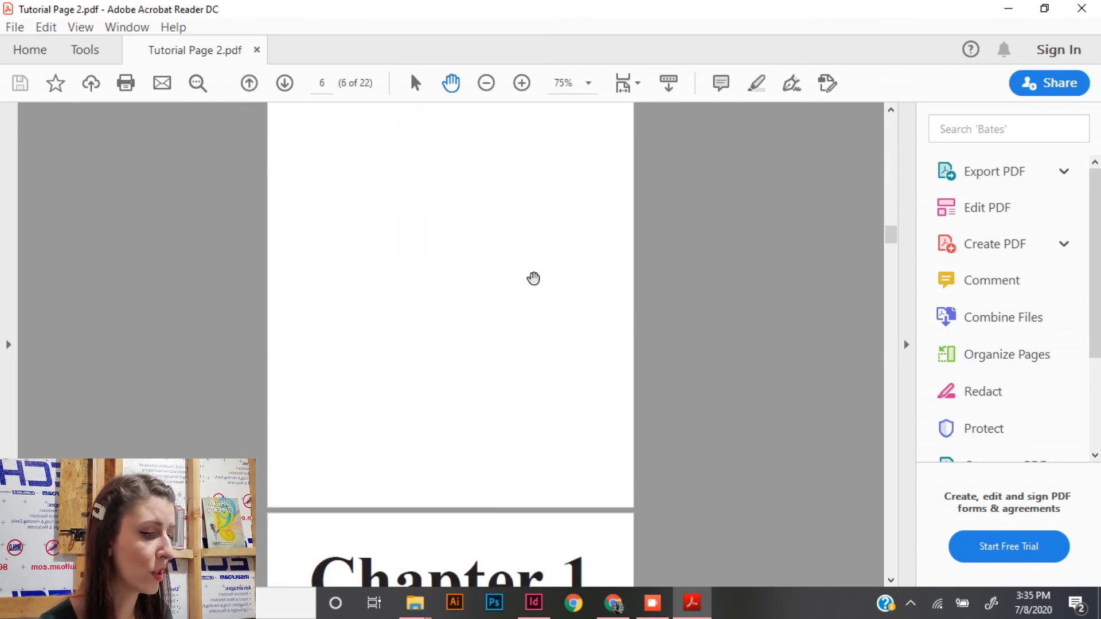
{"action": "scroll", "coordinate": [533, 278], "scroll_direction": "down", "scroll_amount": 1}
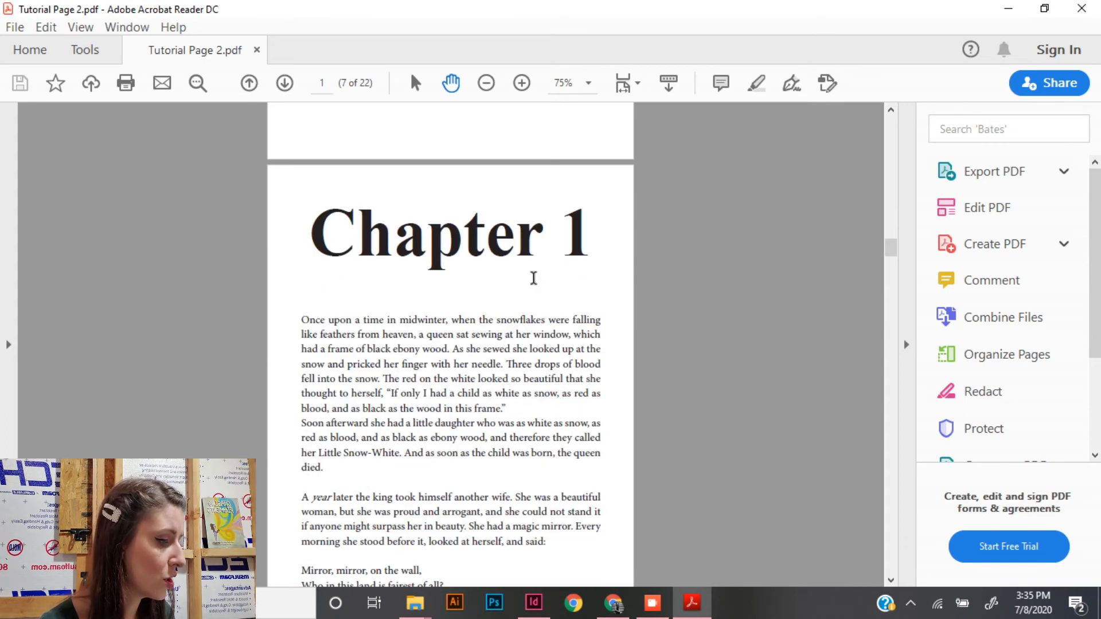
{"action": "scroll", "coordinate": [533, 278], "scroll_direction": "down", "scroll_amount": 5}
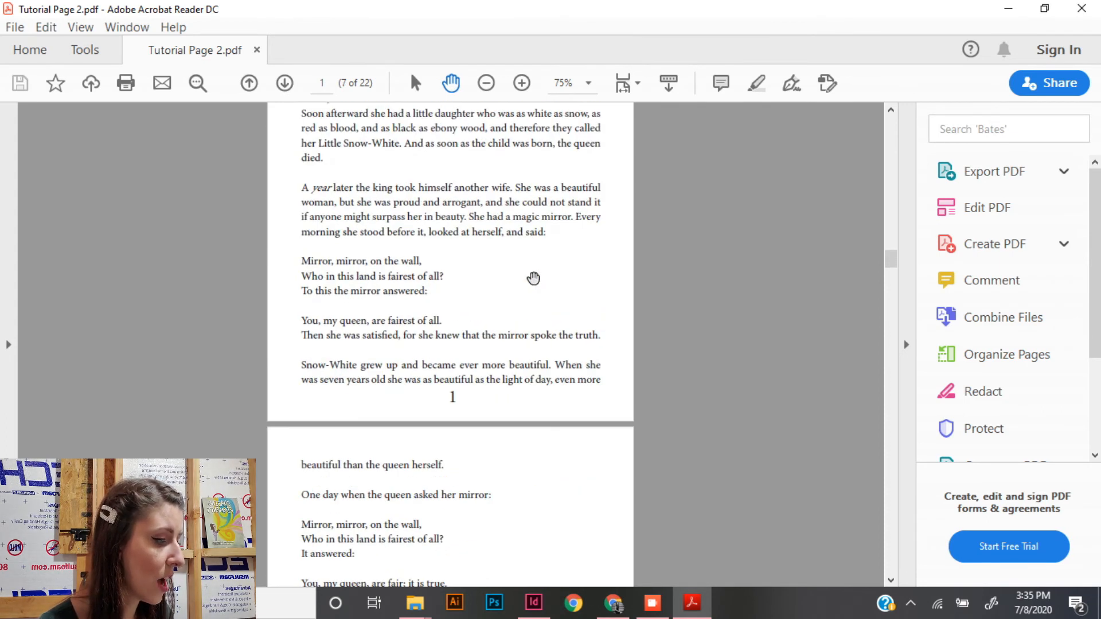
{"action": "scroll", "coordinate": [499, 491], "scroll_direction": "down", "scroll_amount": 10}
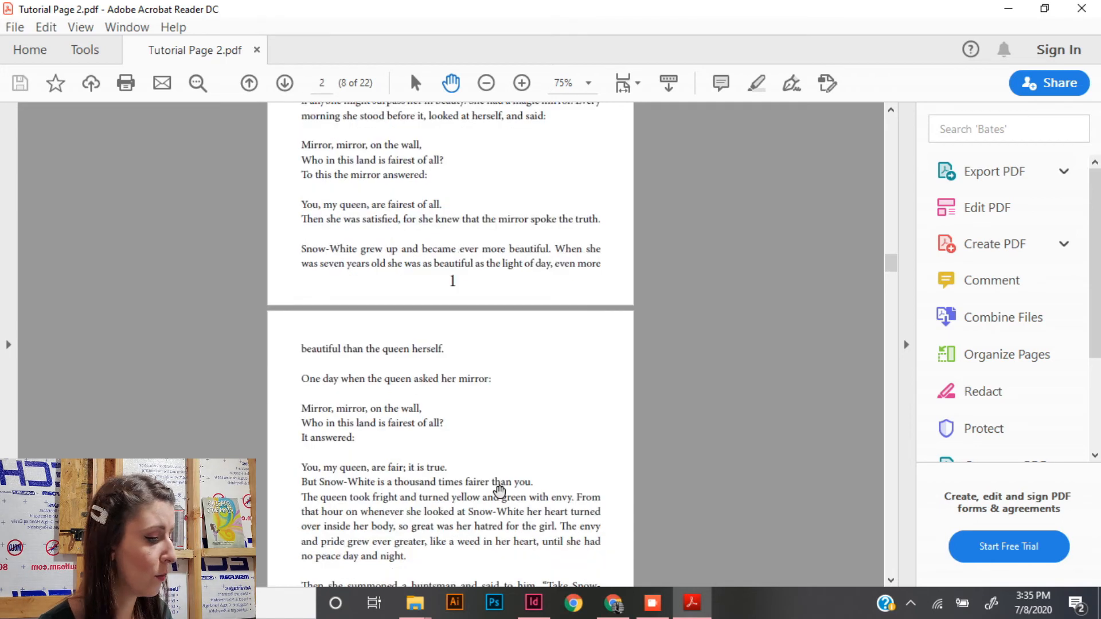
{"action": "scroll", "coordinate": [498, 491], "scroll_direction": "down", "scroll_amount": 12}
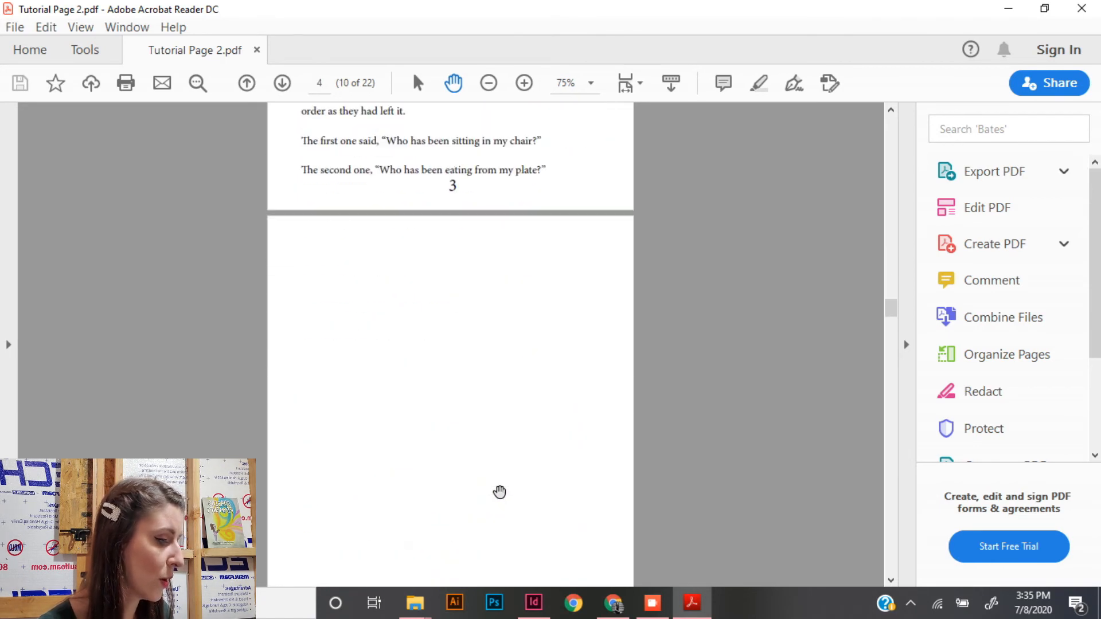
{"action": "scroll", "coordinate": [498, 491], "scroll_direction": "down", "scroll_amount": 2}
{"action": "scroll", "coordinate": [499, 491], "scroll_direction": "up", "scroll_amount": 6}
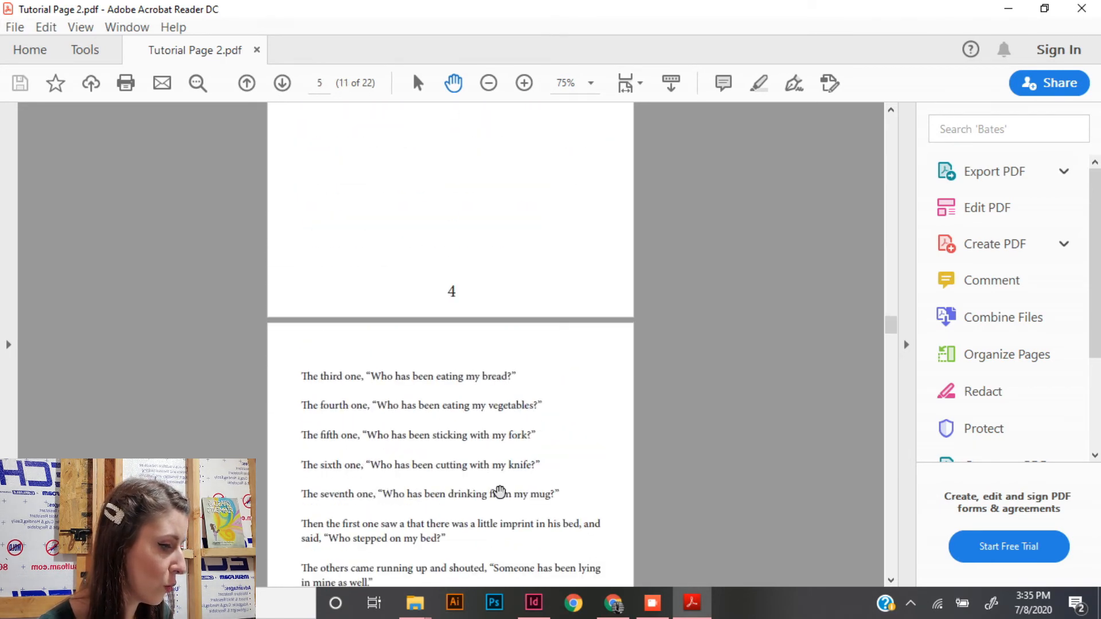
{"action": "scroll", "coordinate": [499, 492], "scroll_direction": "down", "scroll_amount": 6}
{"action": "scroll", "coordinate": [498, 491], "scroll_direction": "down", "scroll_amount": 8}
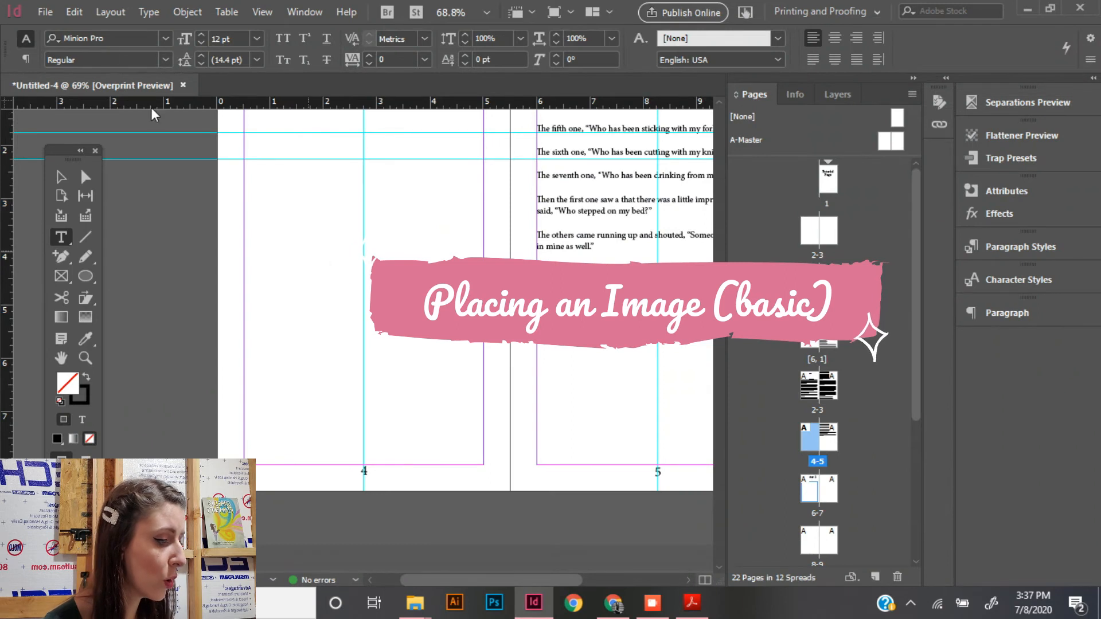
- Switch back to InDesign and place the illustration of the girl above the waves on blank page 4, about 5 in wide from the left margin
{"action": "left_click", "coordinate": [45, 12]}
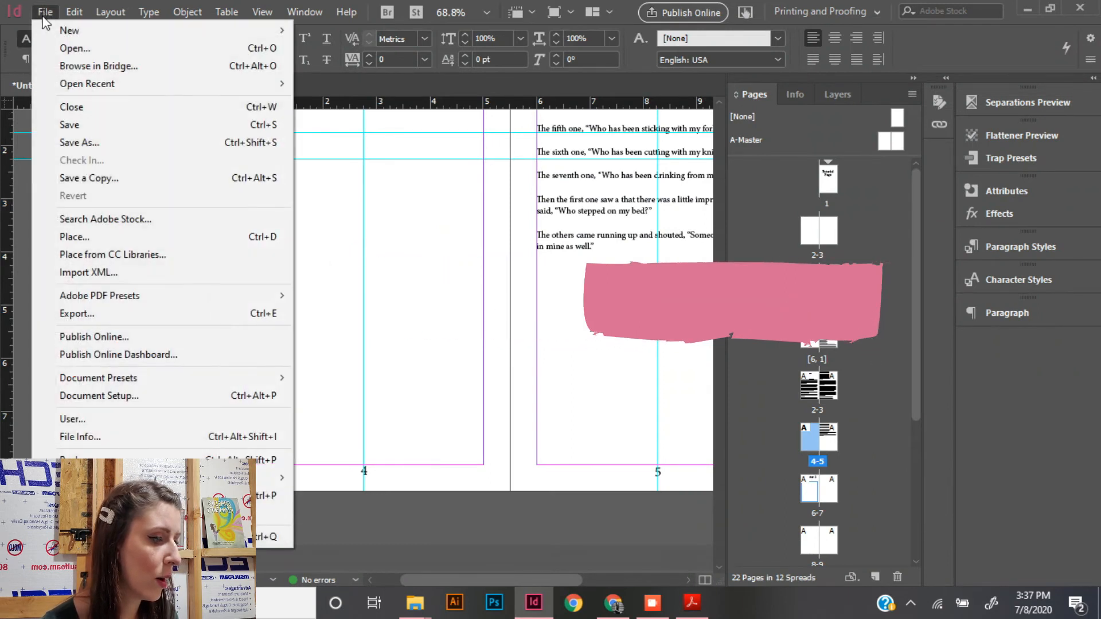
{"action": "left_click", "coordinate": [139, 242]}
{"action": "double_click", "coordinate": [573, 263]}
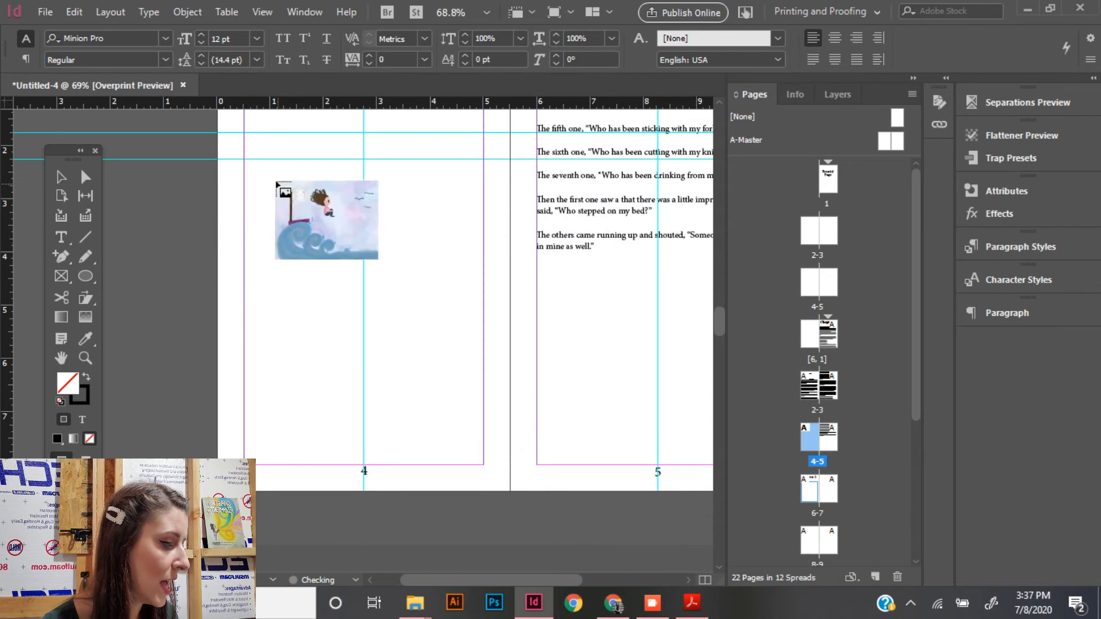
{"action": "left_click_drag", "start_coordinate": [246, 168], "coordinate": [341, 378]}
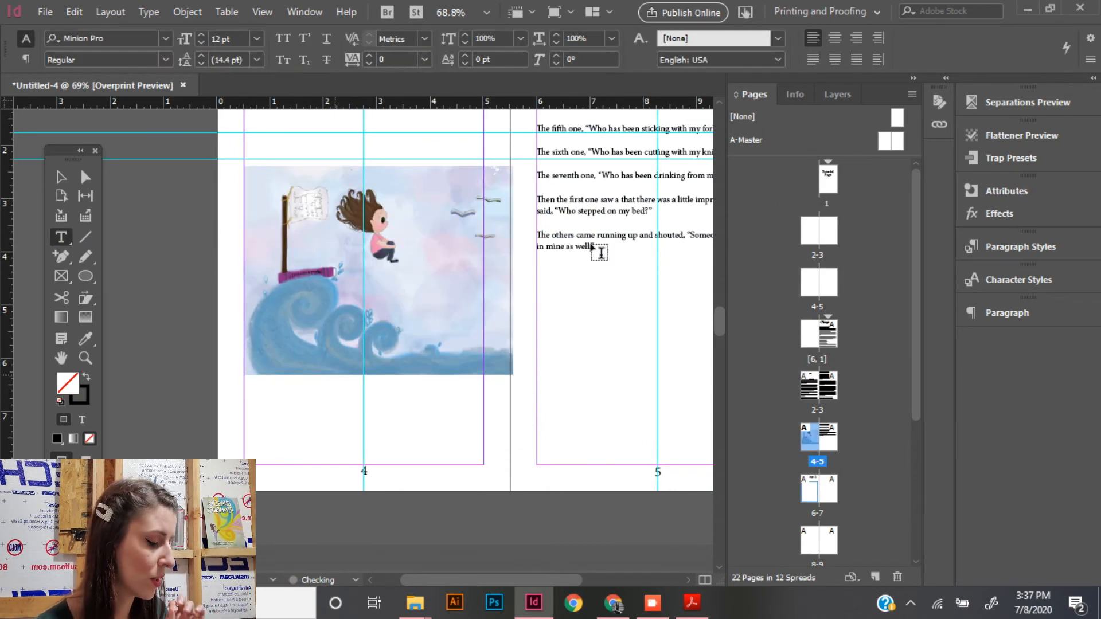